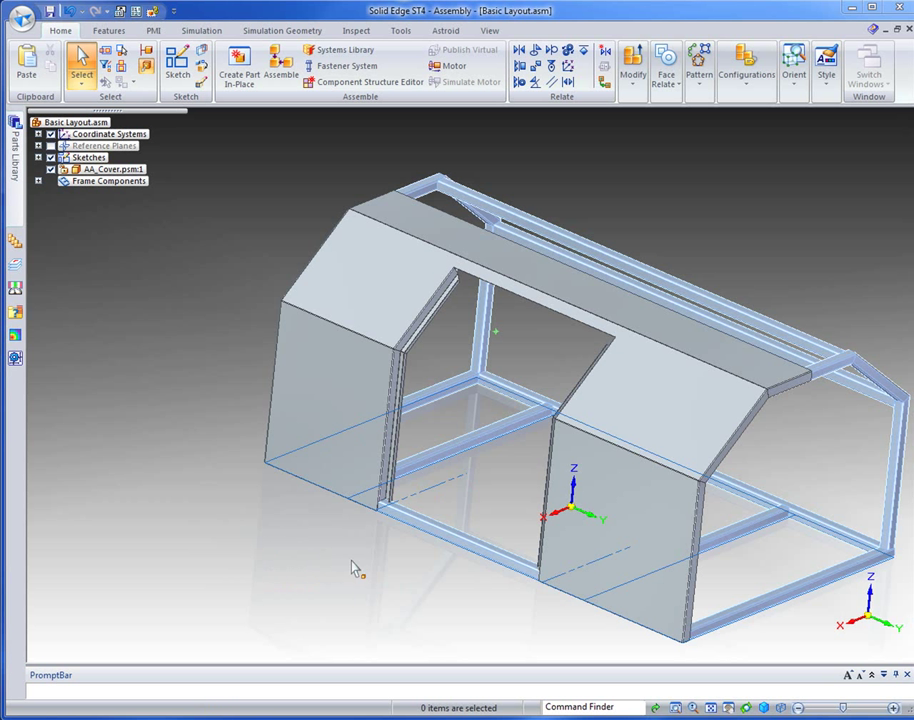
Drag A_Door from the Parts Library into the frame's doorway
left_click(15, 145)
left_click(73, 174)
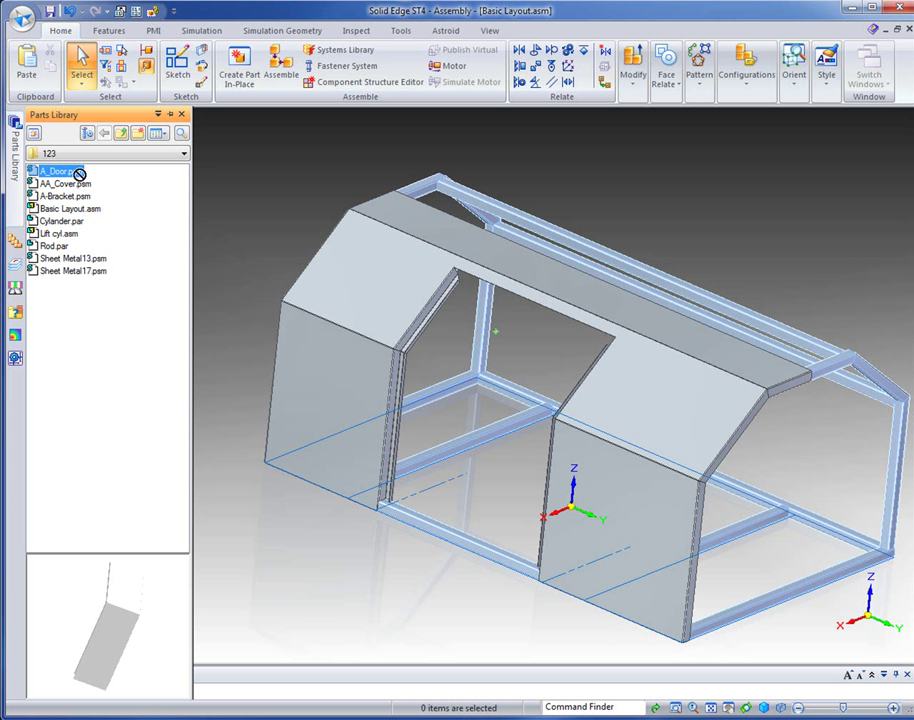
left_click_drag(155, 180, 437, 378)
left_click_drag(500, 418, 516, 500)
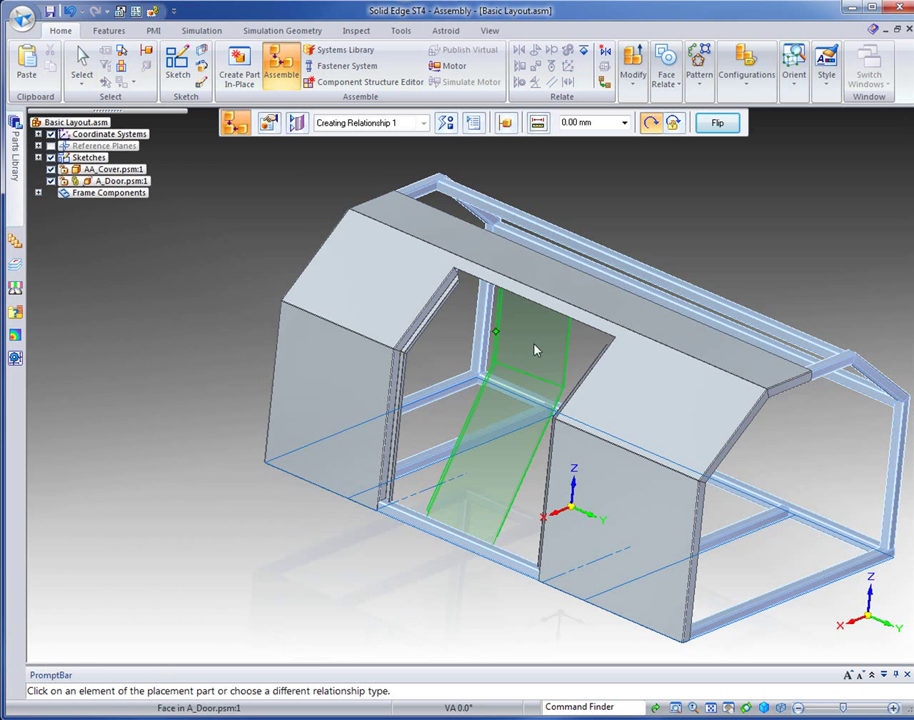
scroll(473, 347, "up", 5)
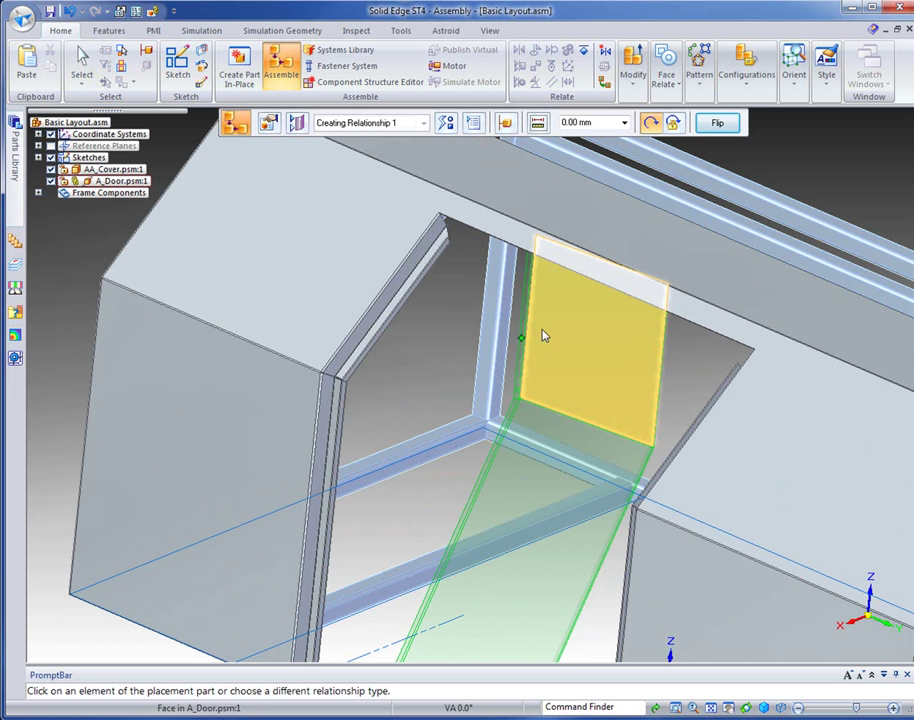
Align the door's vertical edge to the cover panel edge at 2.00 mm offset, and mate the door face to the cover
left_click(526, 318)
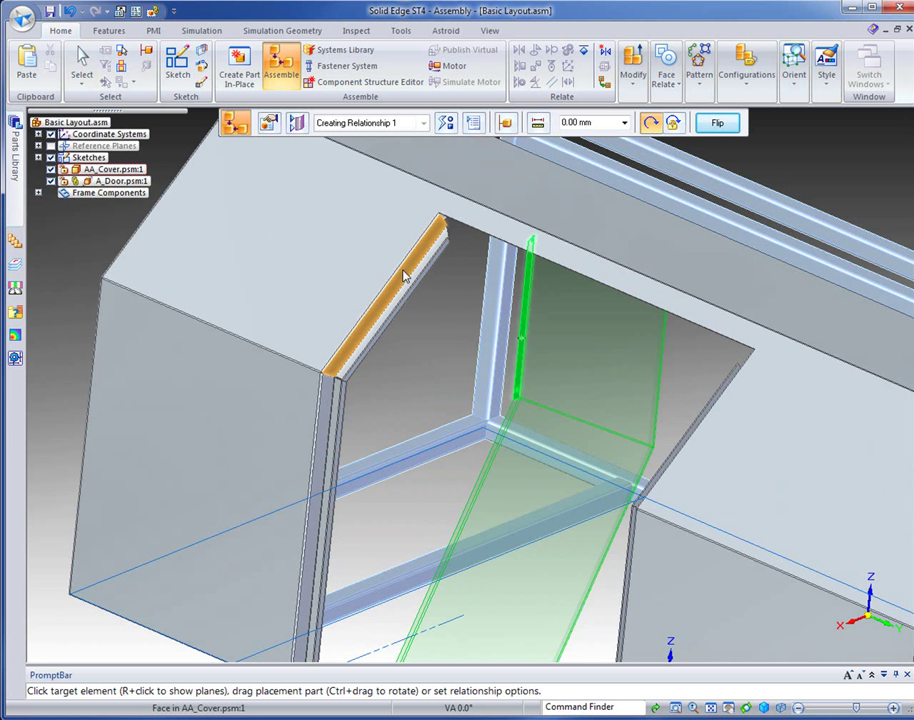
left_click(624, 122)
left_click(575, 155)
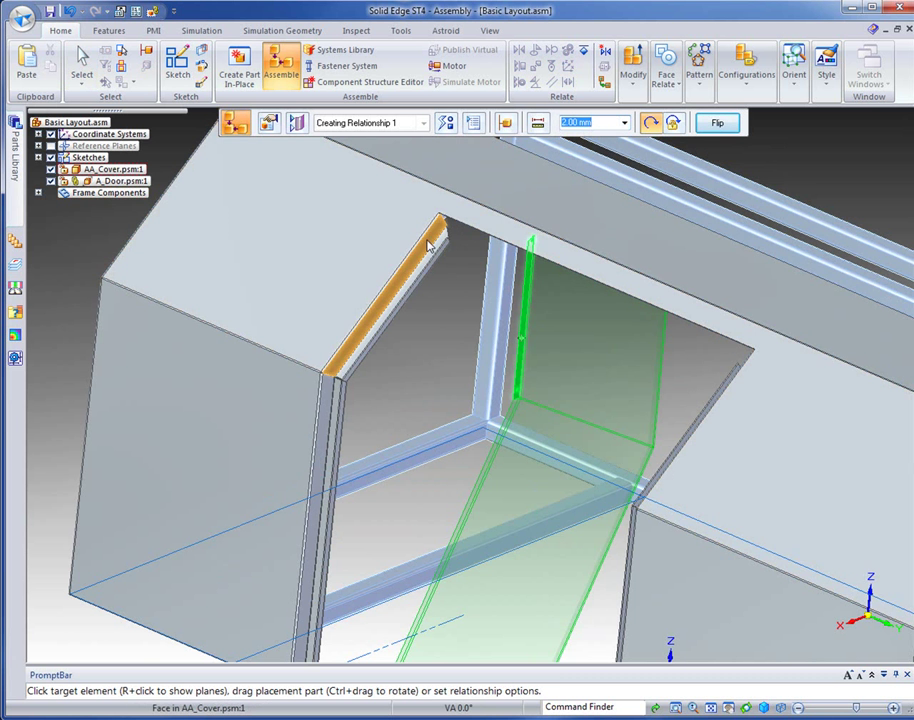
left_click(432, 236)
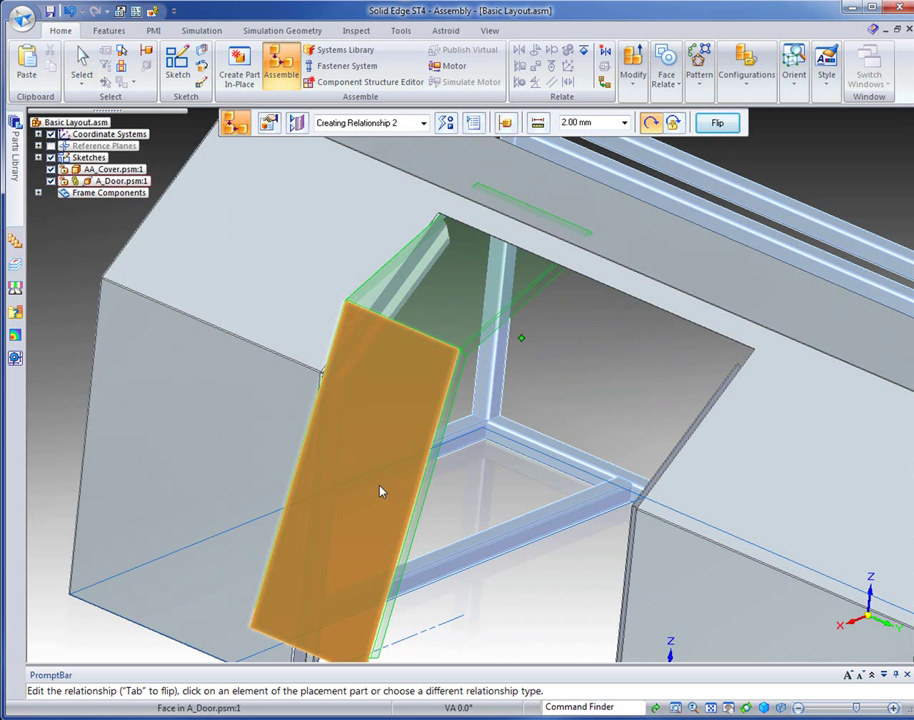
left_click(382, 490)
left_click(251, 468)
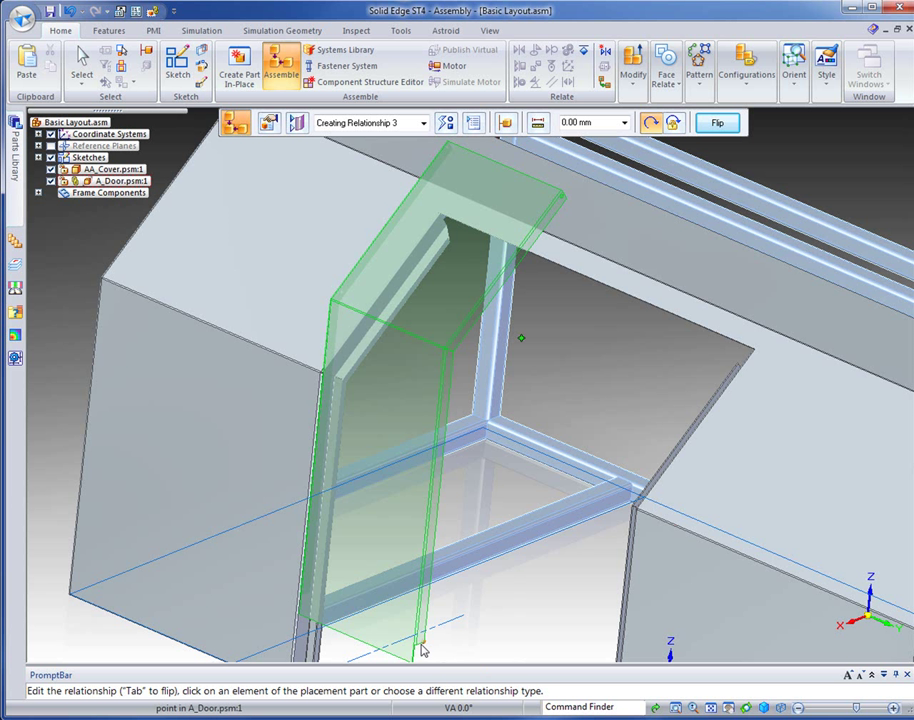
Seat the door's bottom edge on the frame's bottom rail
left_click(729, 708)
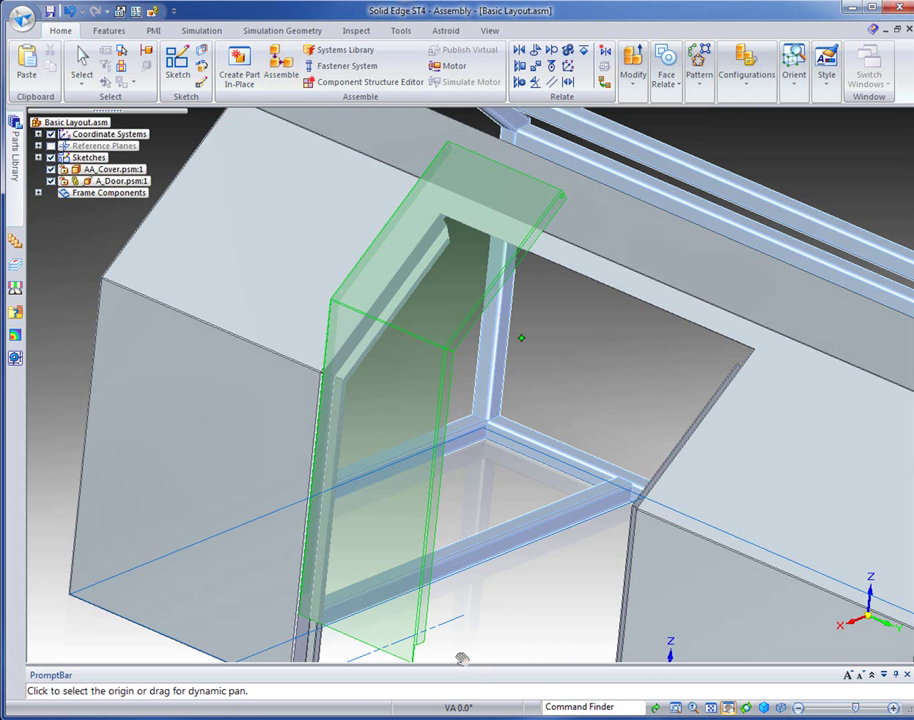
left_click_drag(461, 655, 480, 505)
scroll(481, 503, "up", 4)
key("Escape")
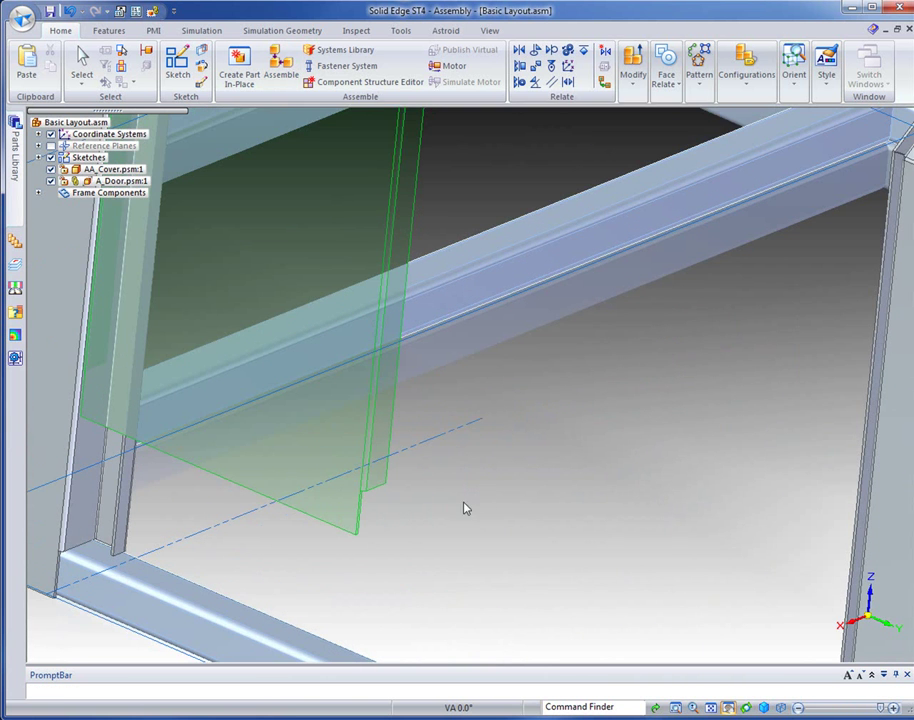
left_click(376, 493)
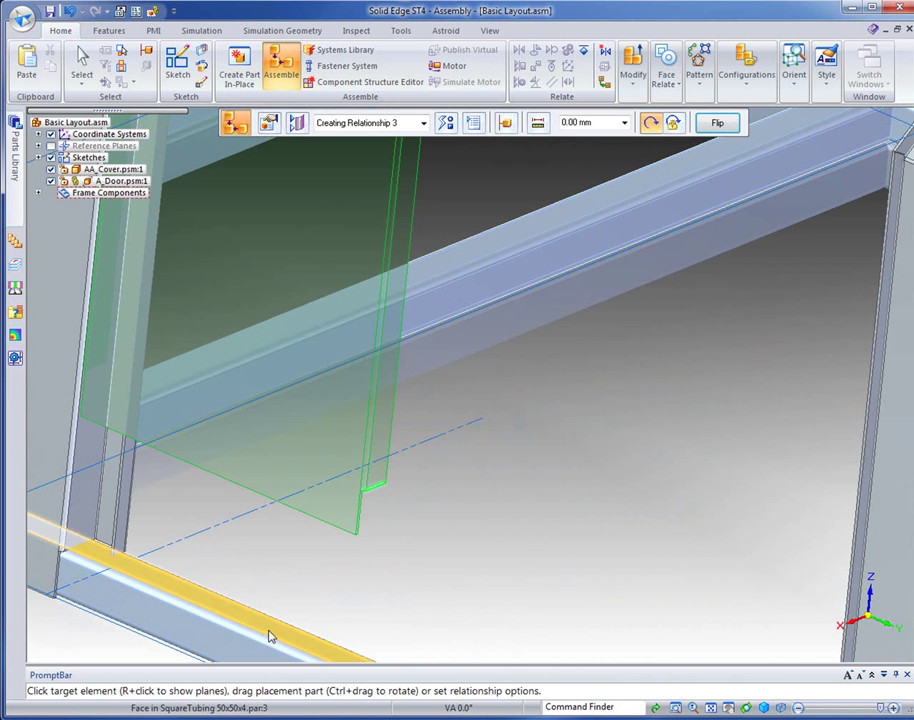
left_click(269, 632)
scroll(592, 541, "down", 4)
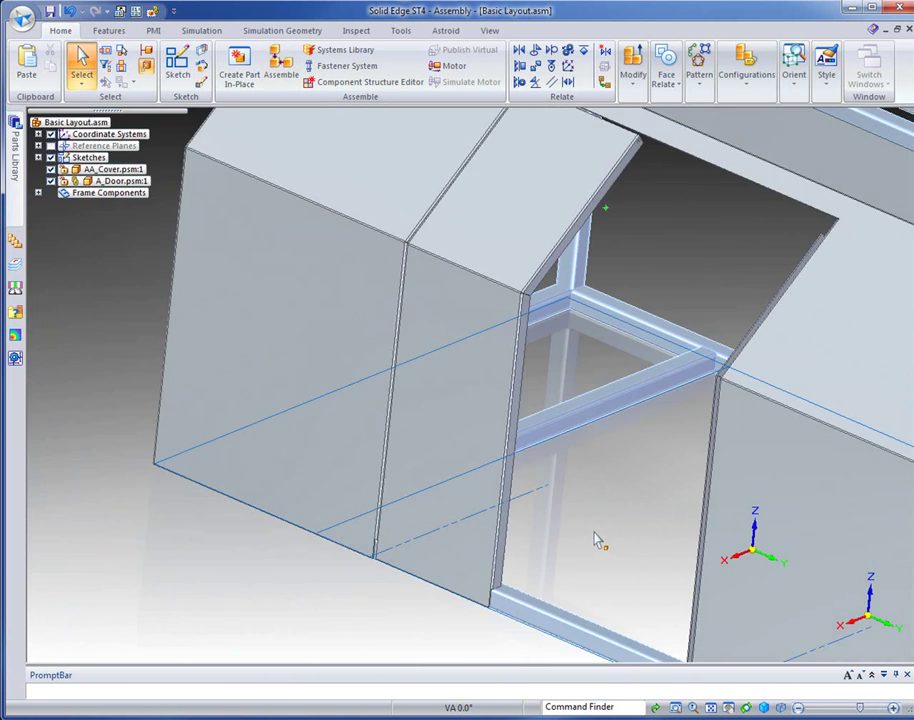
Confirm the door is fully positioned, then place a 970 PMI Smart Dimension above the opening's top edge
middle_click_drag(377, 630, 413, 641)
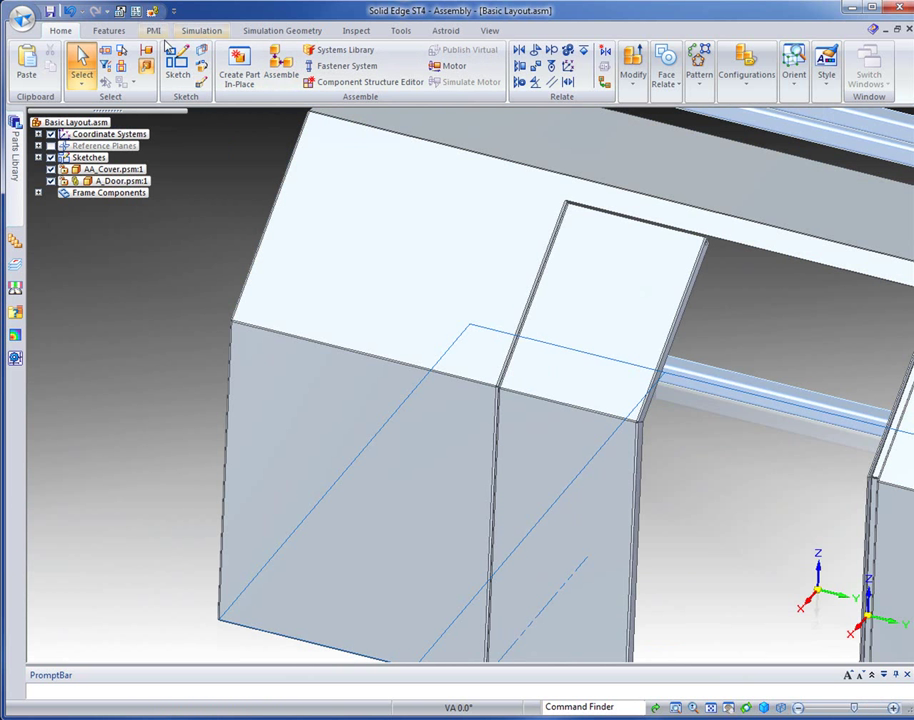
left_click(642, 295)
key("Escape")
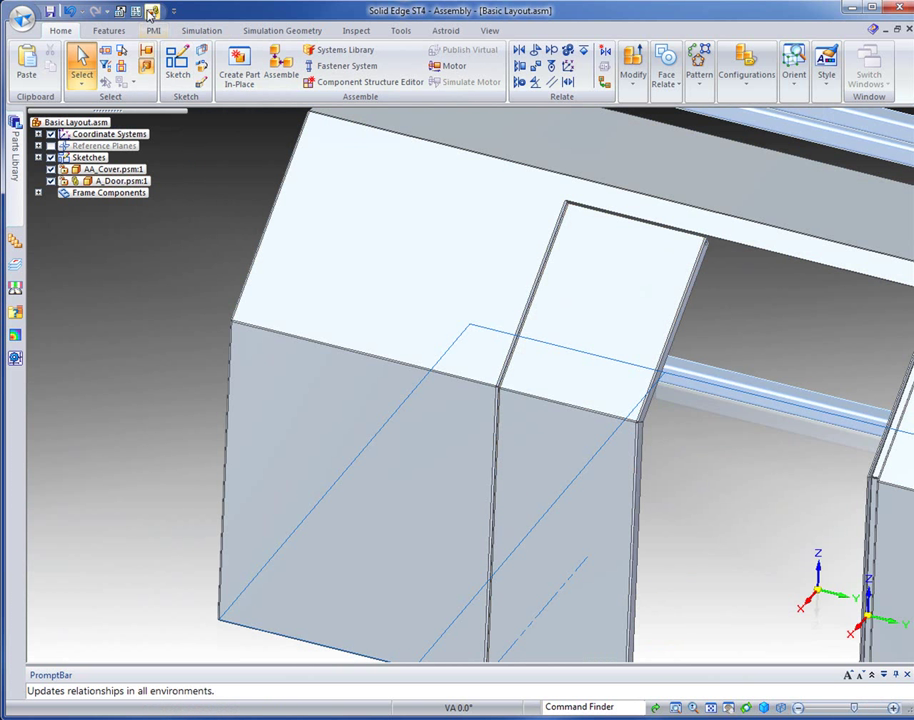
left_click(153, 30)
left_click(232, 66)
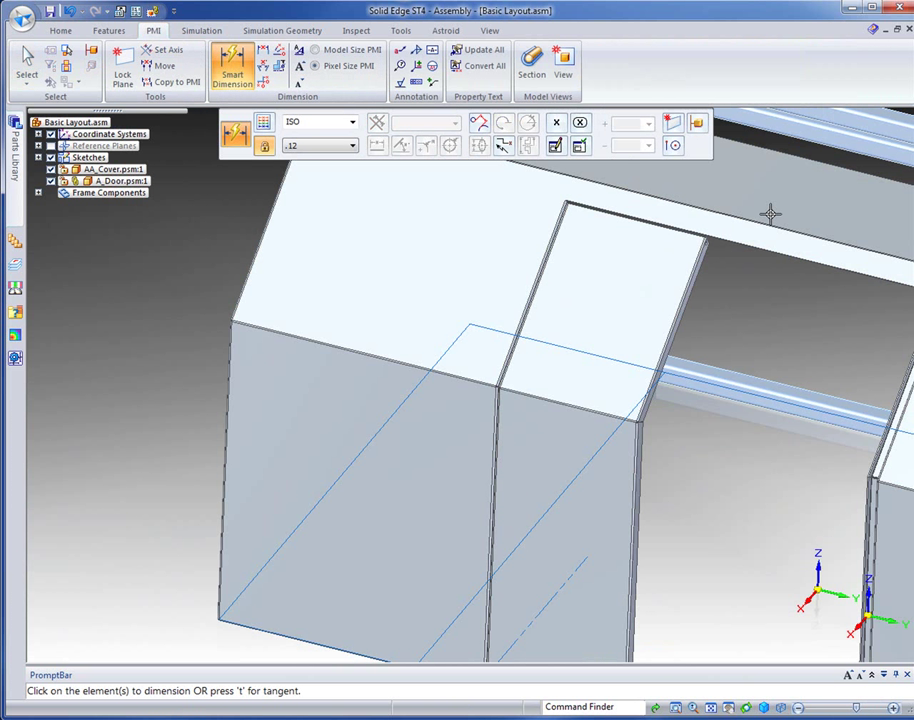
left_click(758, 246)
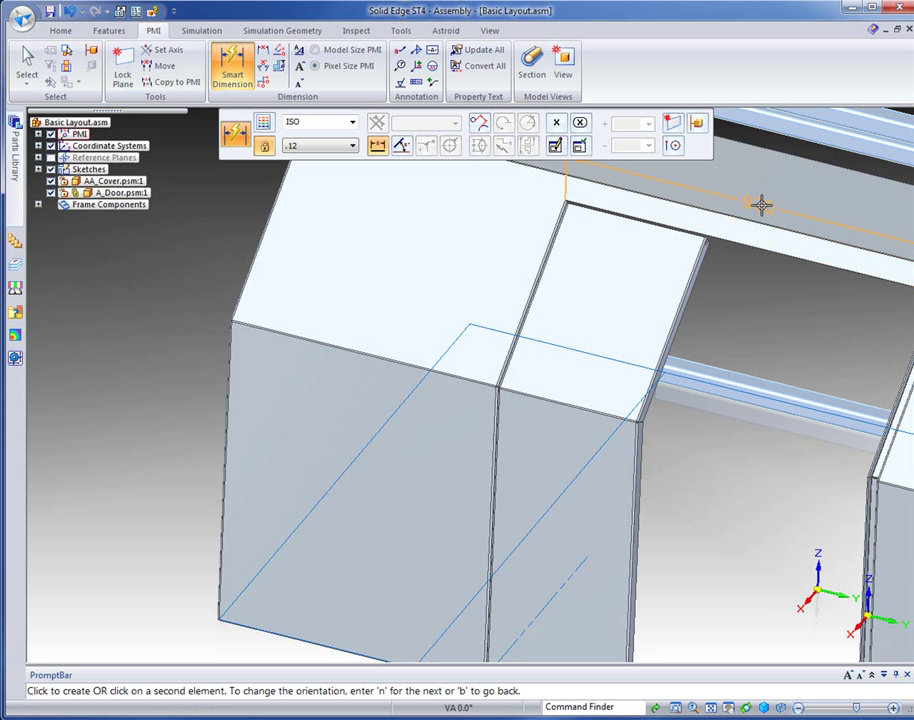
left_click(760, 232)
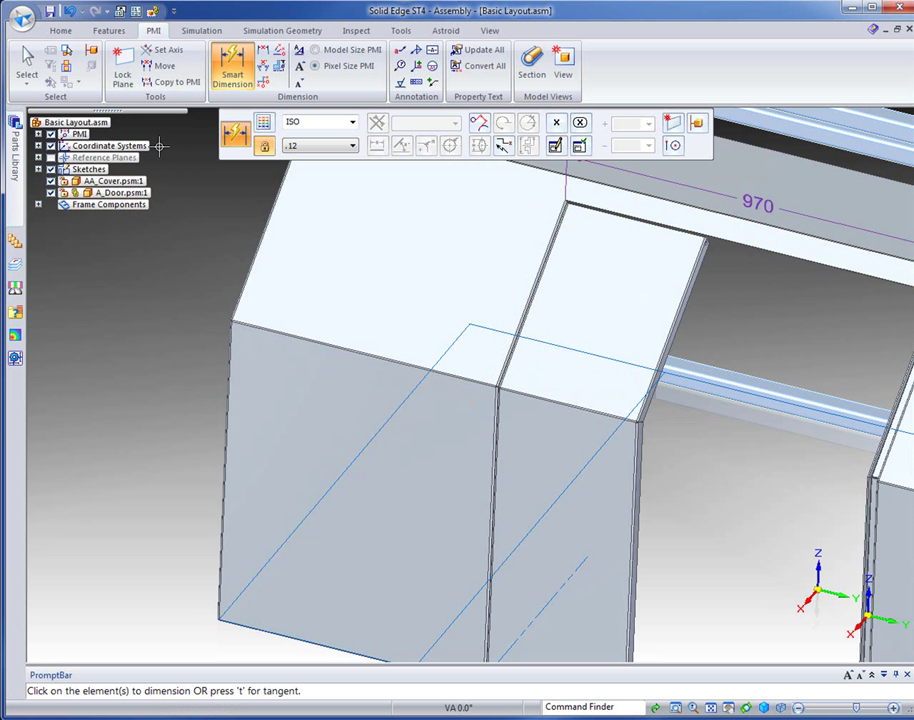
left_click(28, 57)
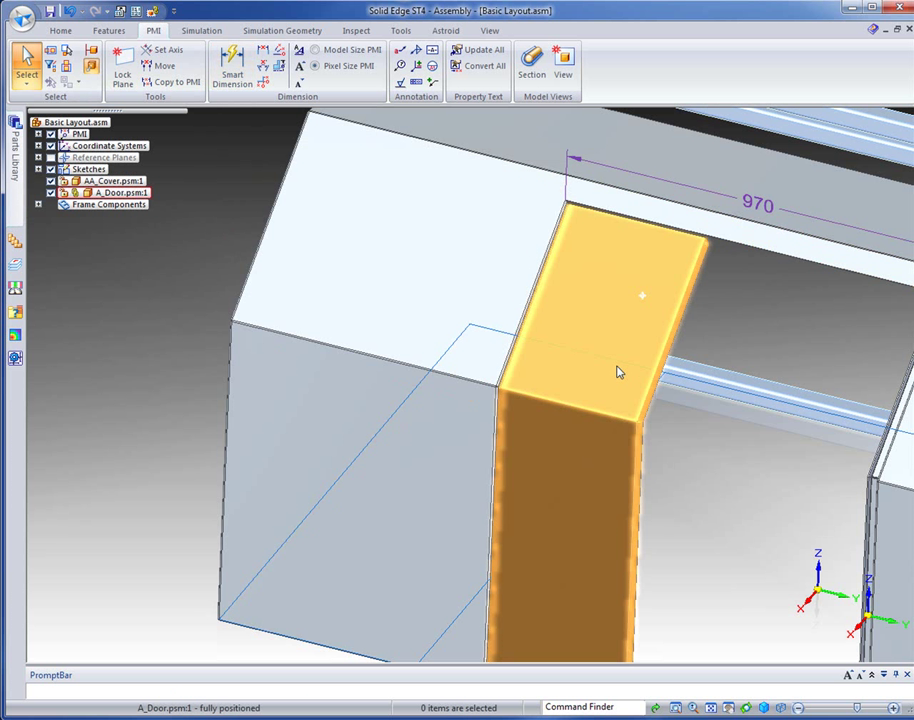
Edit A_Door in place with the assembly shown as transparent context, facing the door forward
left_click(616, 371)
right_click(686, 479)
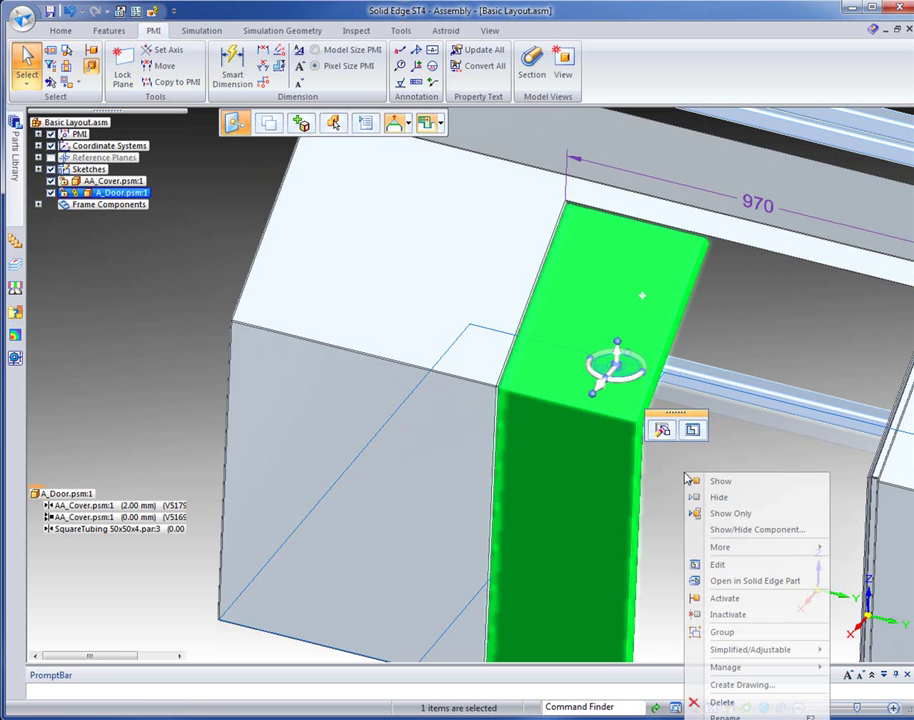
left_click(717, 564)
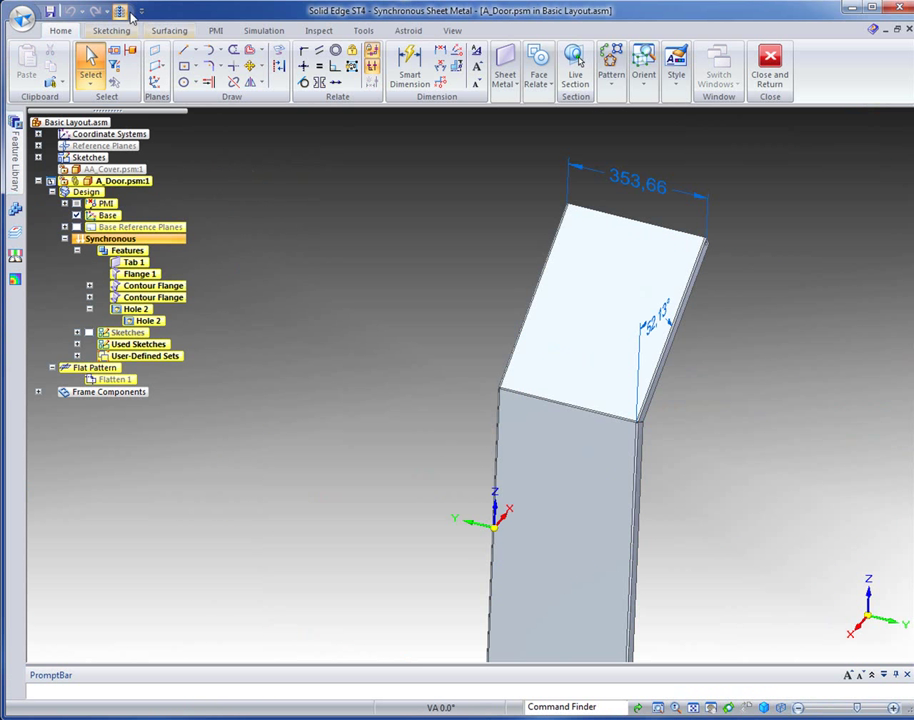
left_click(125, 12)
middle_click_drag(733, 556, 579, 61)
left_click(692, 708)
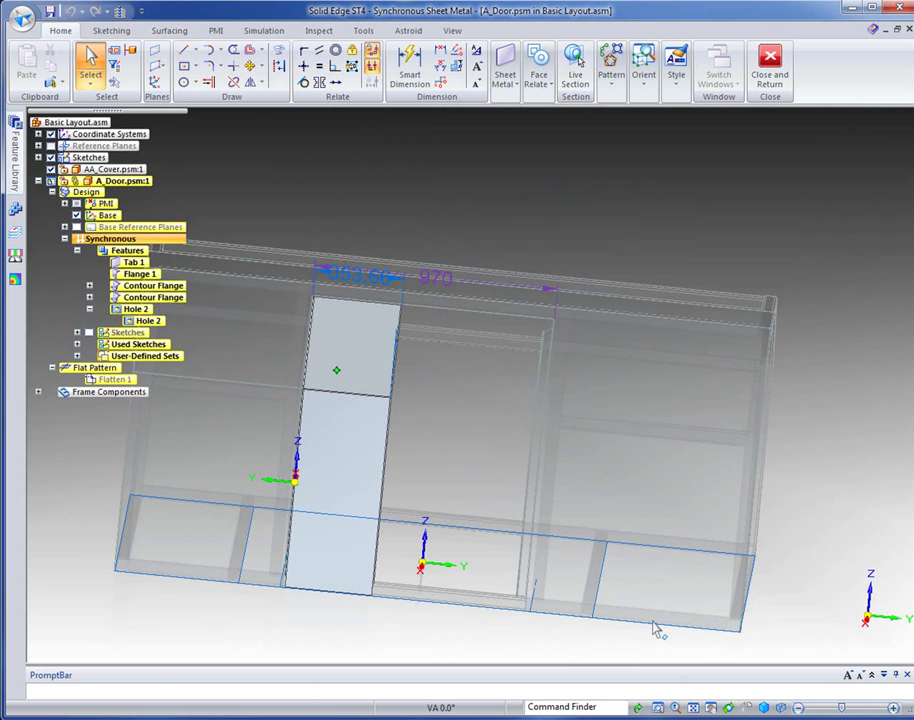
middle_click_drag(483, 403, 490, 374)
left_click_drag(371, 208, 463, 621)
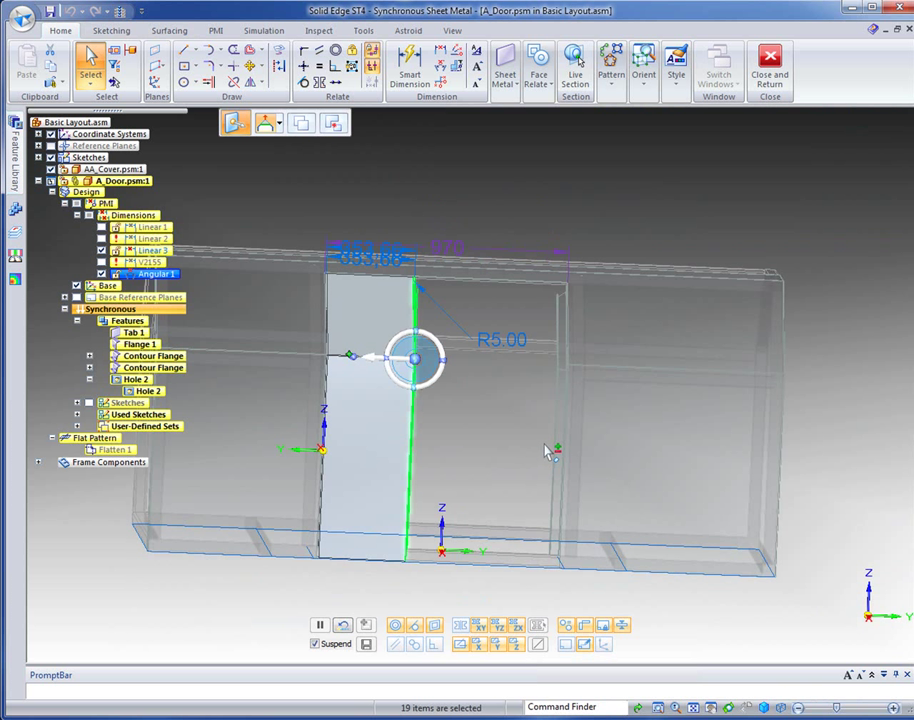
Change the door's 353.66 width dimension to 960 and return to the assembly
left_click(389, 255)
type("960")
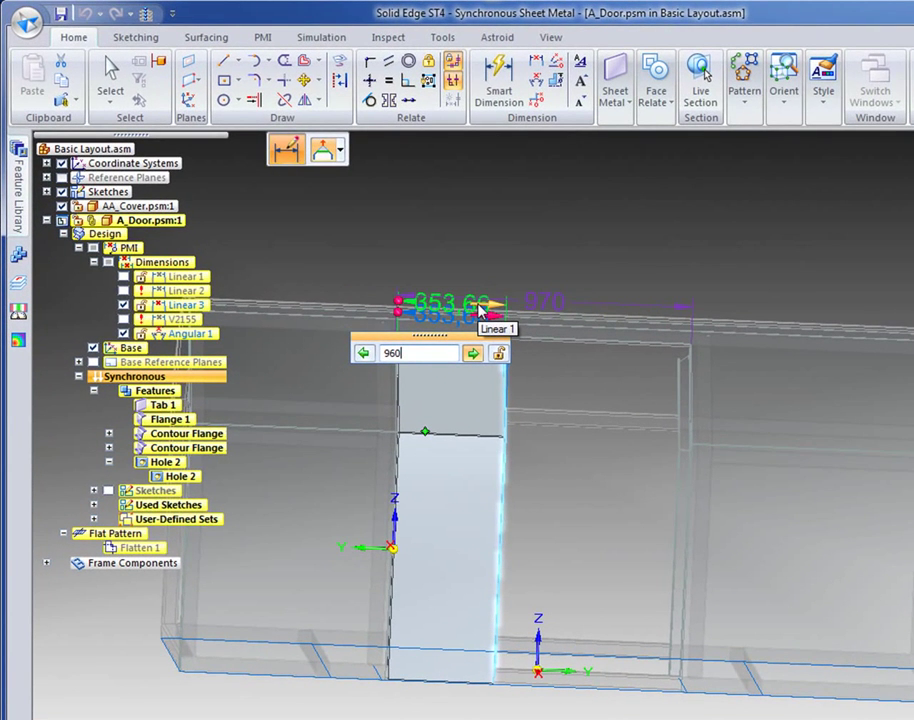
key("Return")
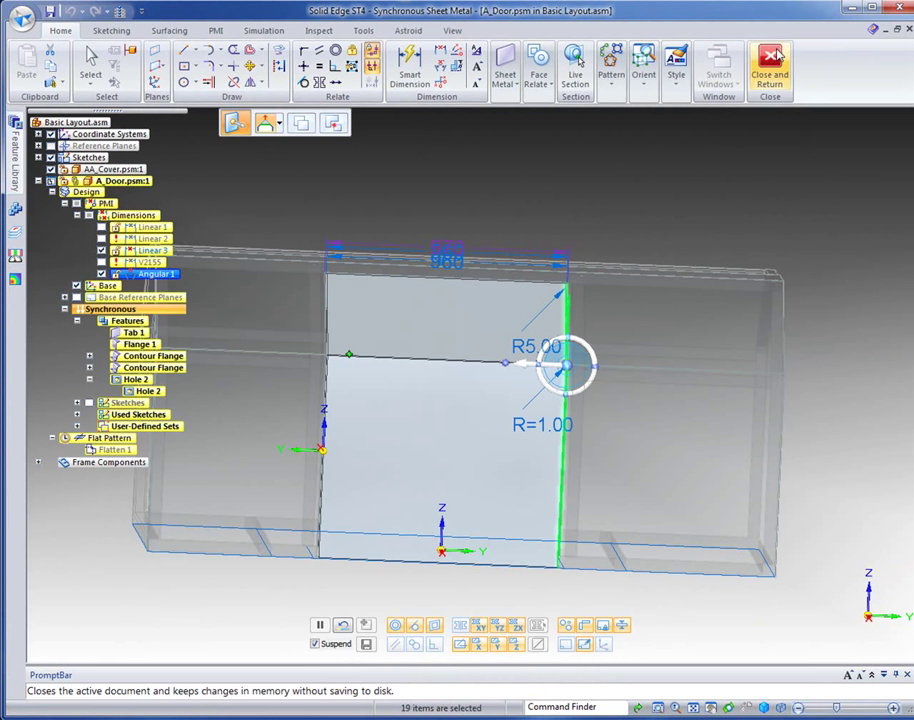
left_click(772, 62)
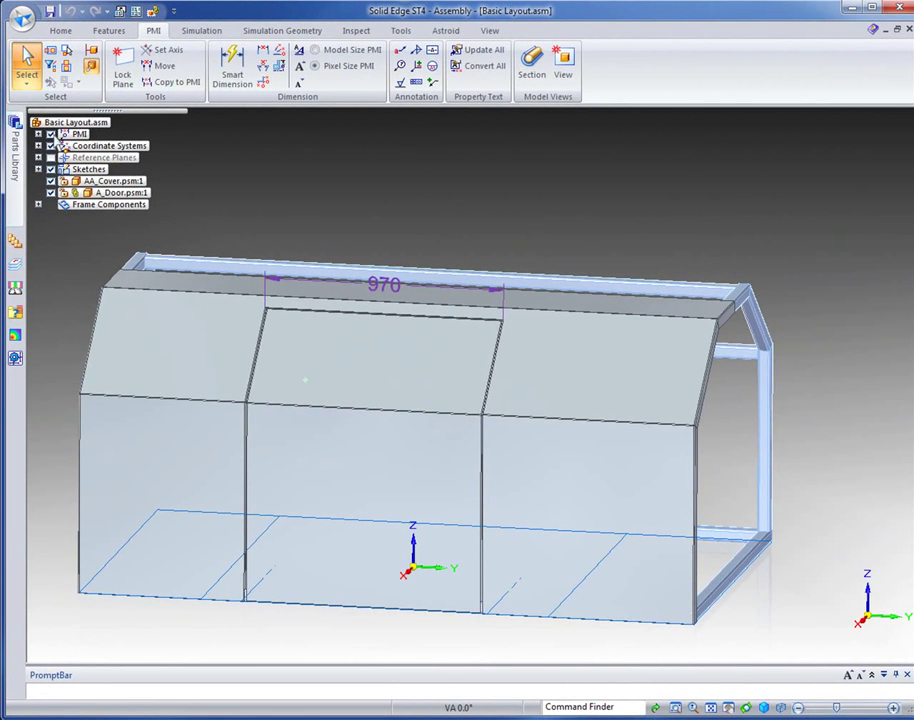
Hide the 970 dimension and bring the corner hinge plate into view
left_click(51, 134)
middle_click_drag(558, 245, 370, 187)
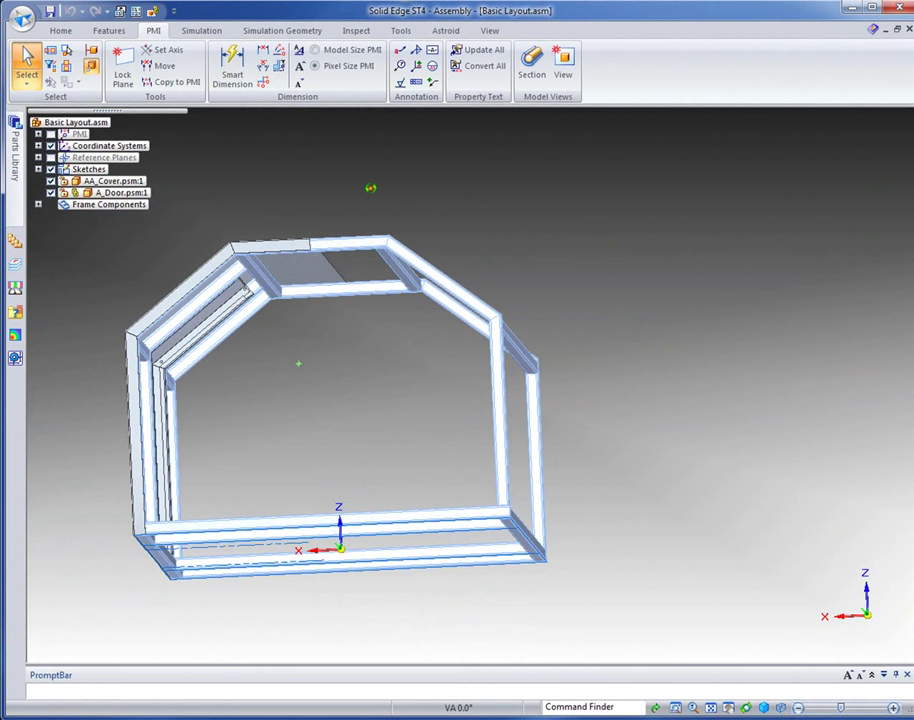
scroll(247, 292, "up", 5)
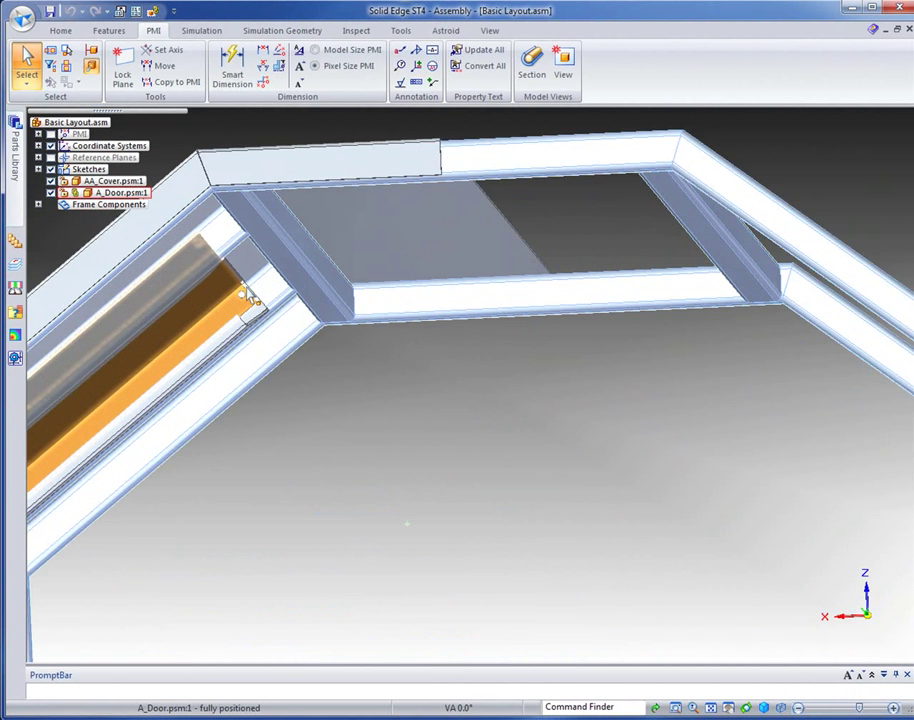
scroll(522, 478, "up", 4)
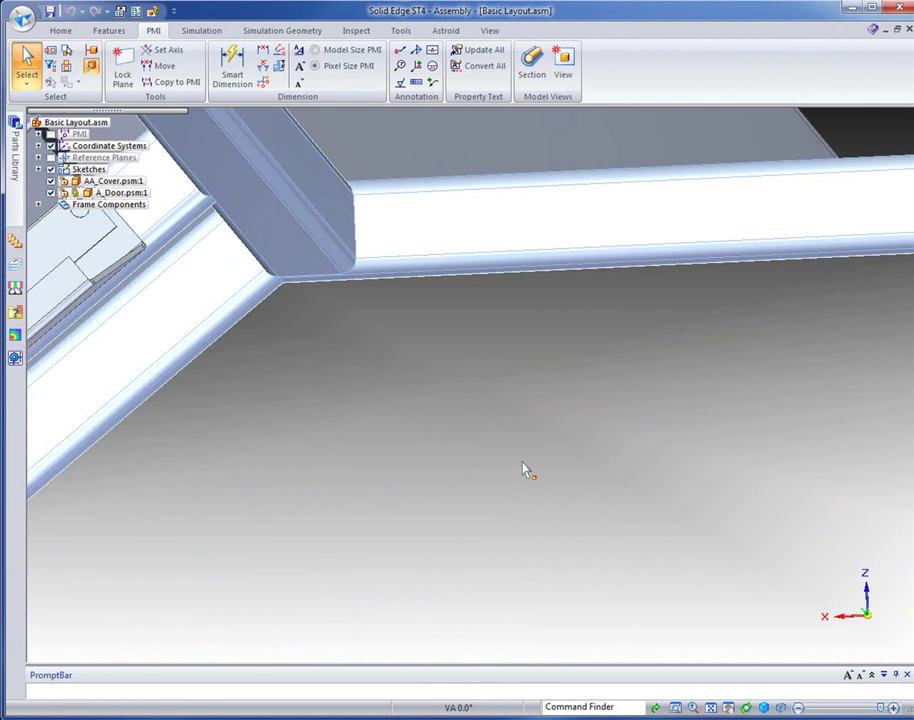
left_click(728, 707)
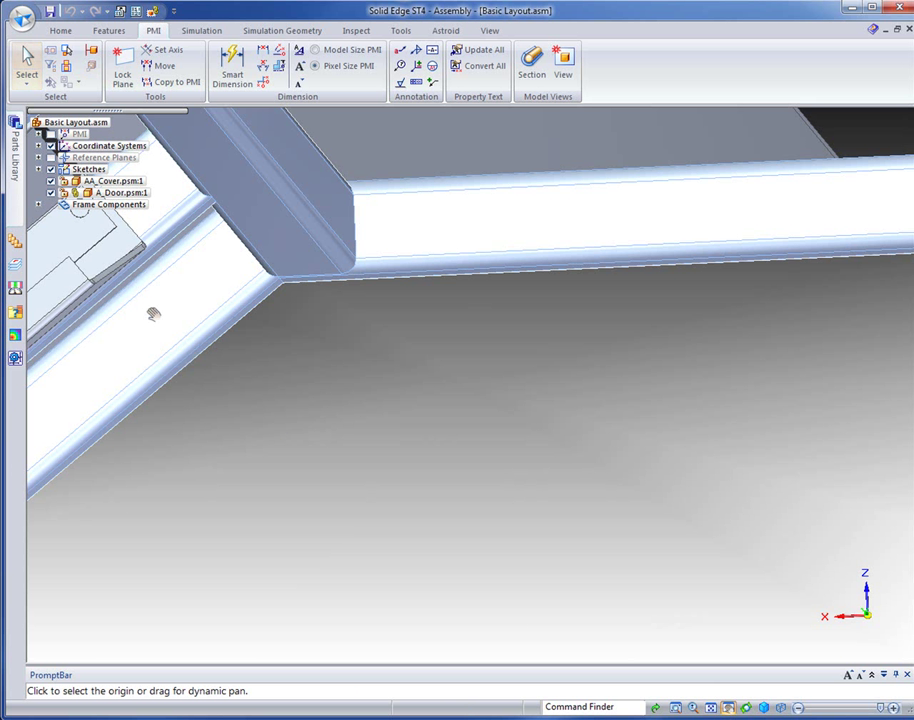
left_click_drag(152, 287, 419, 414)
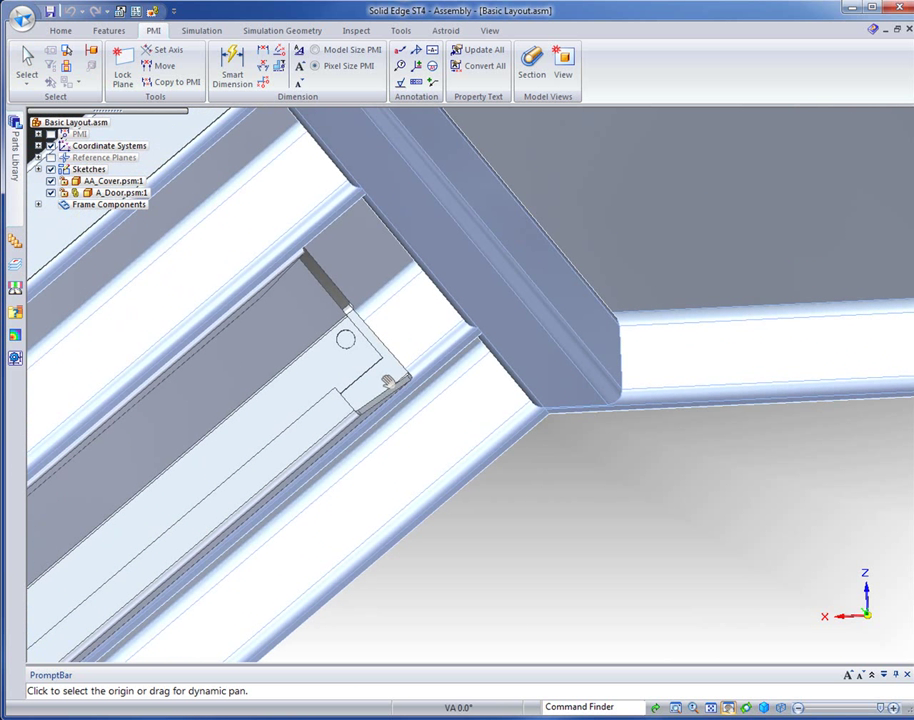
Start an assembly-driven cut sketched on the plate face, including the plate's hole circle
left_click(110, 32)
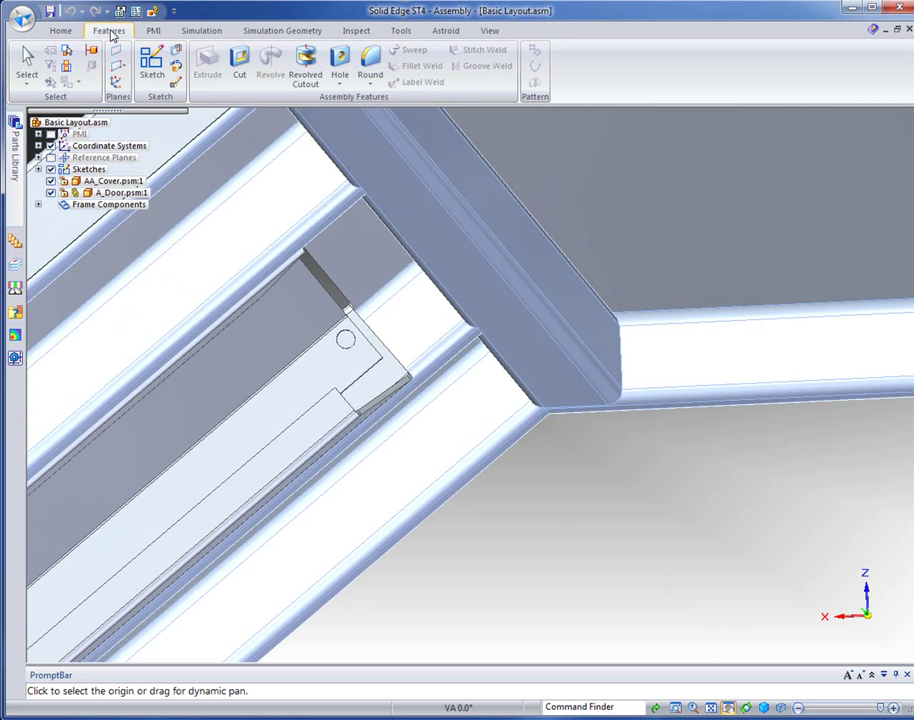
left_click(240, 66)
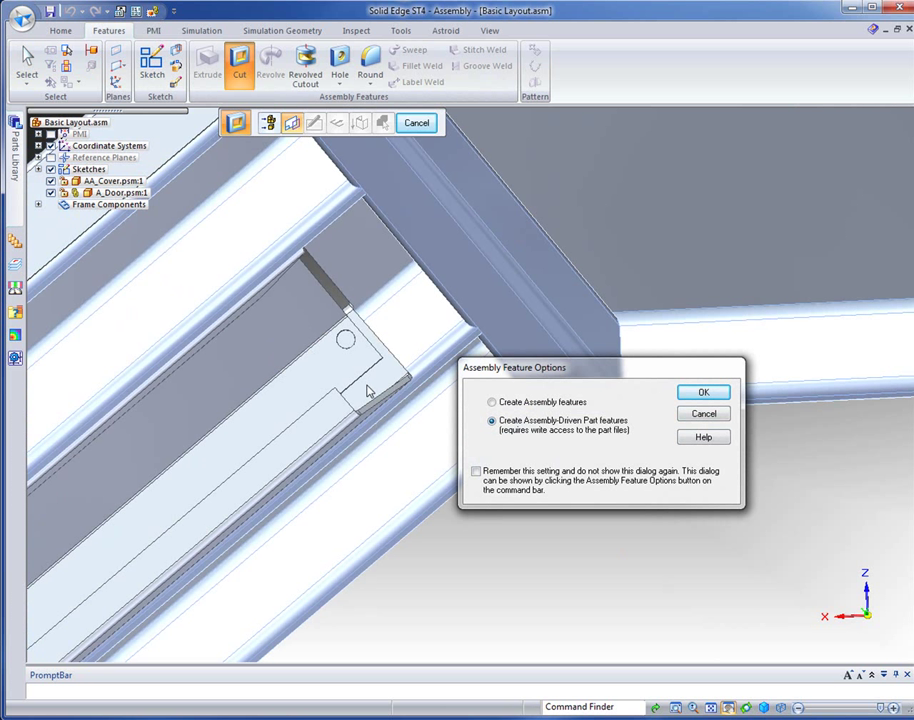
left_click(704, 395)
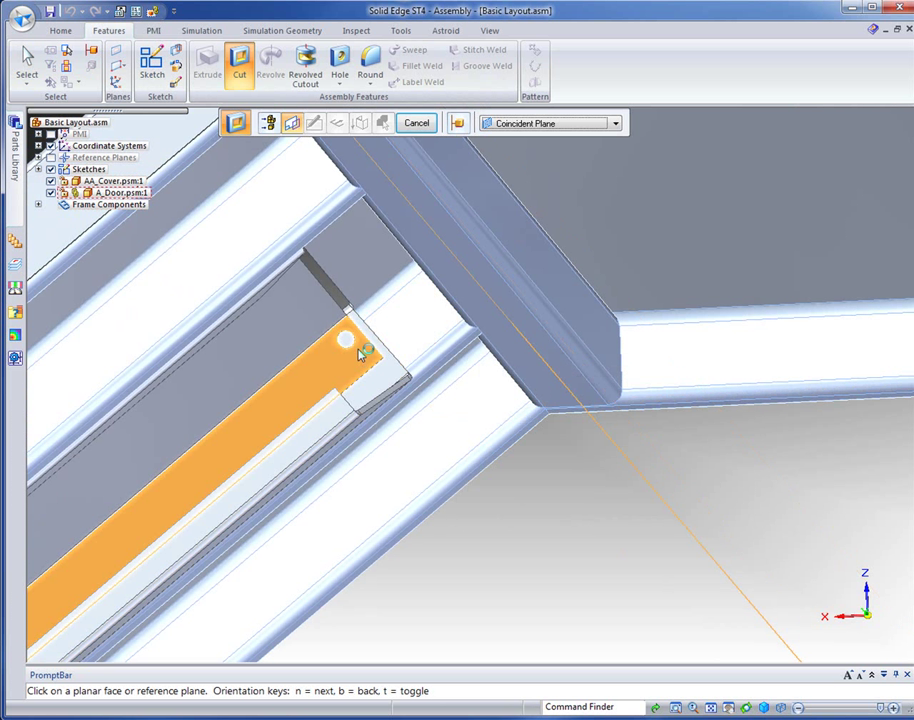
left_click(390, 374)
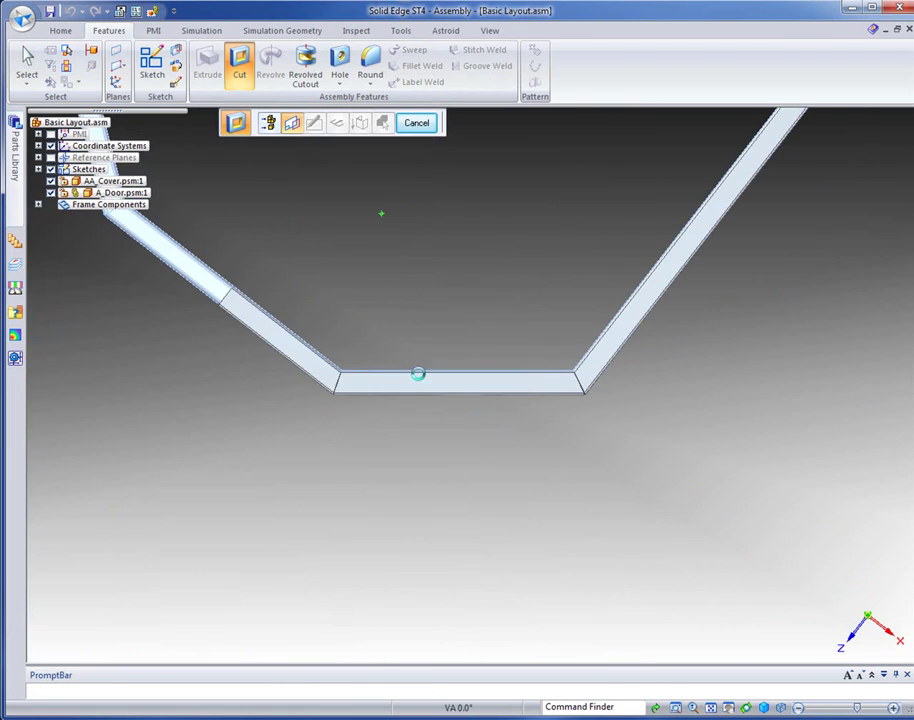
scroll(408, 341, "up", 5)
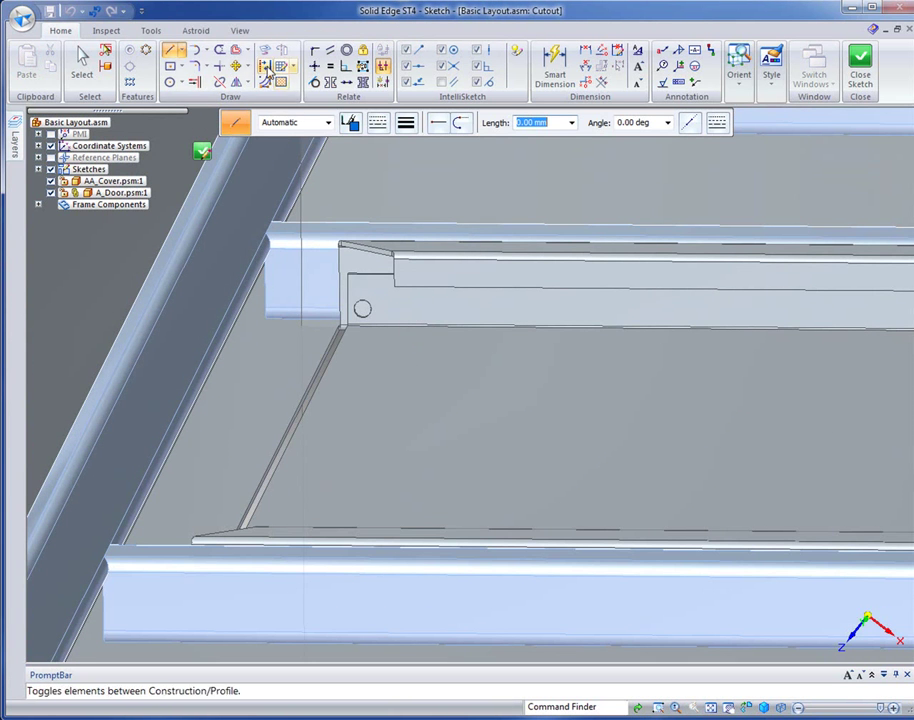
left_click(265, 50)
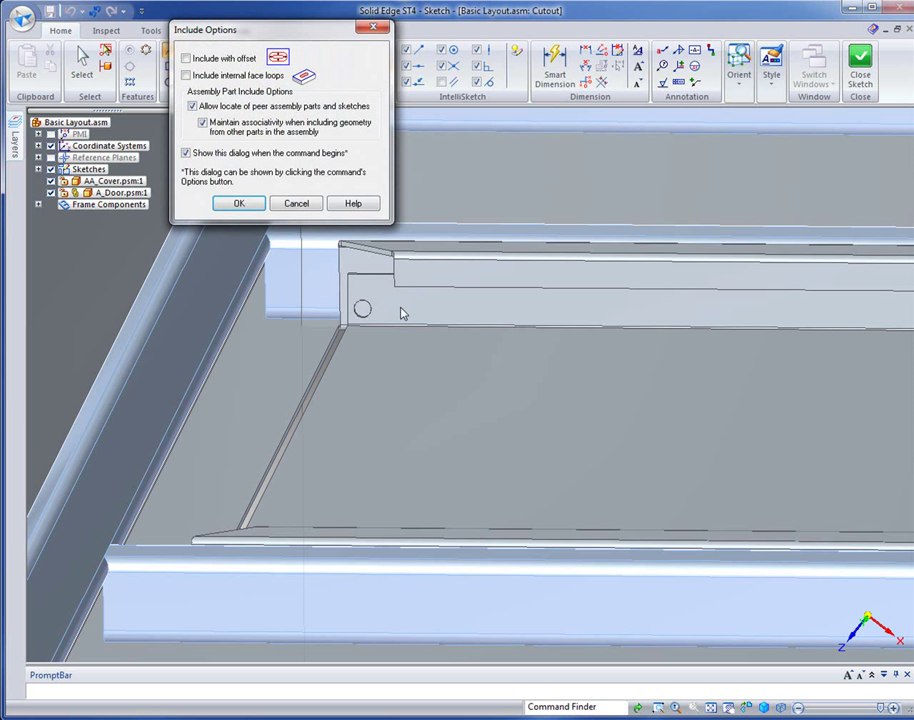
left_click(241, 204)
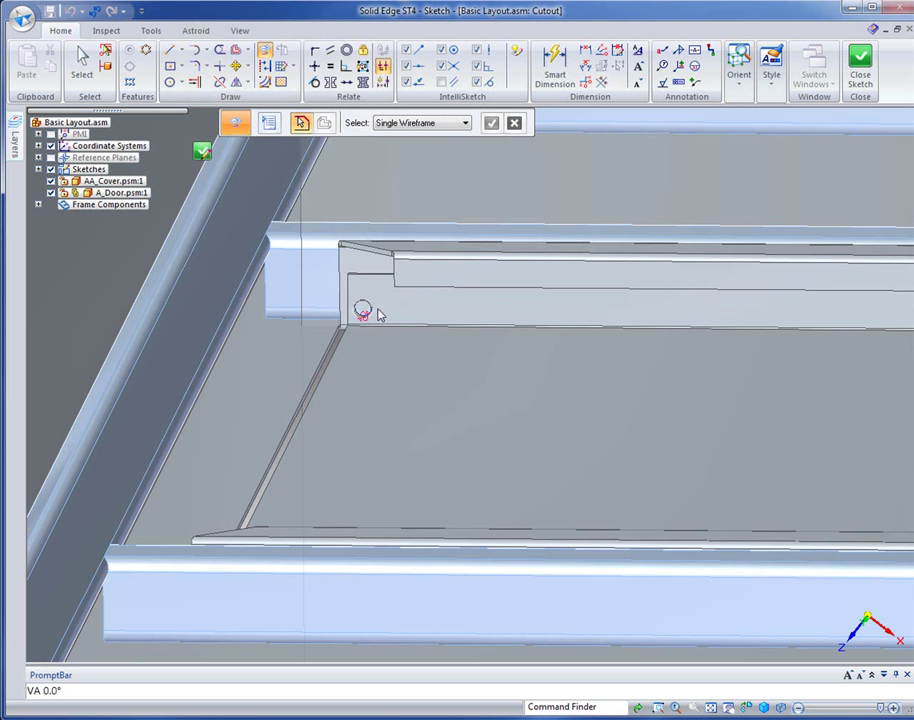
left_click(364, 310)
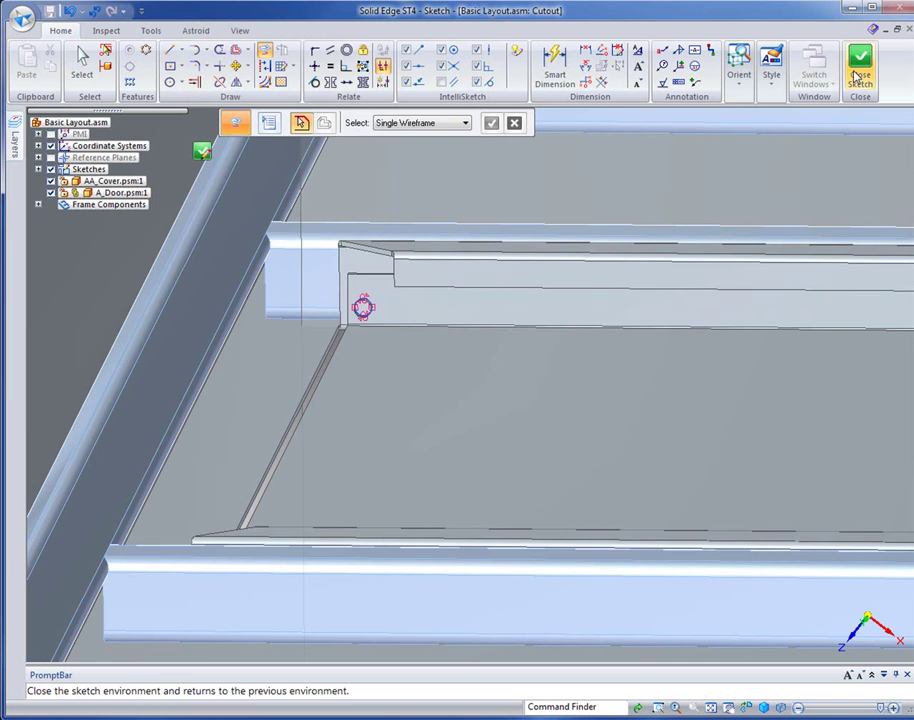
left_click(858, 70)
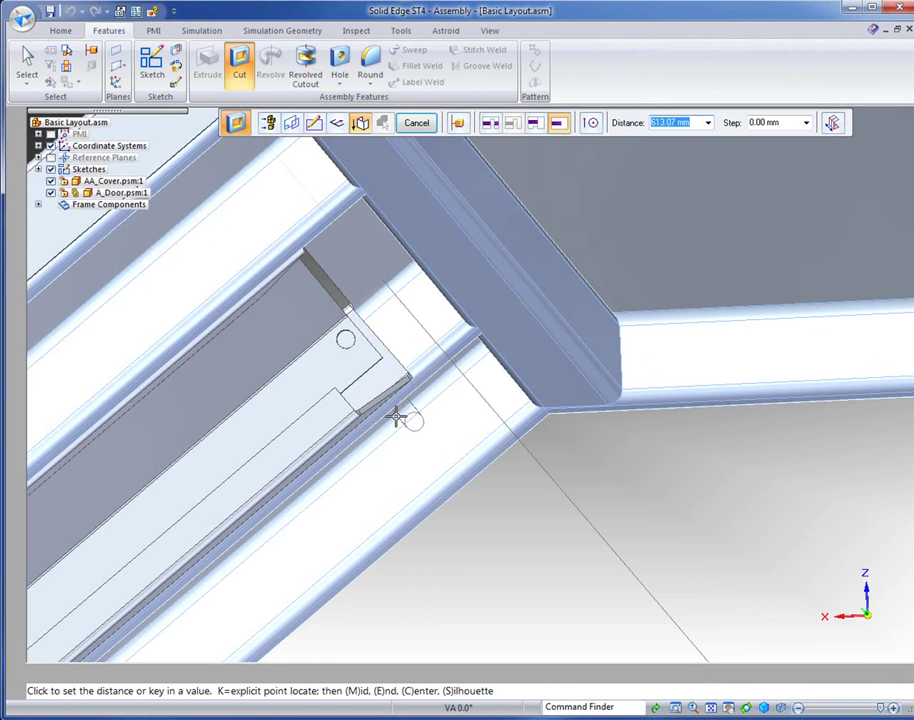
Set the cut depth, accept the door as the part to cut, and finish the cutout
left_click(394, 420)
right_click(512, 495)
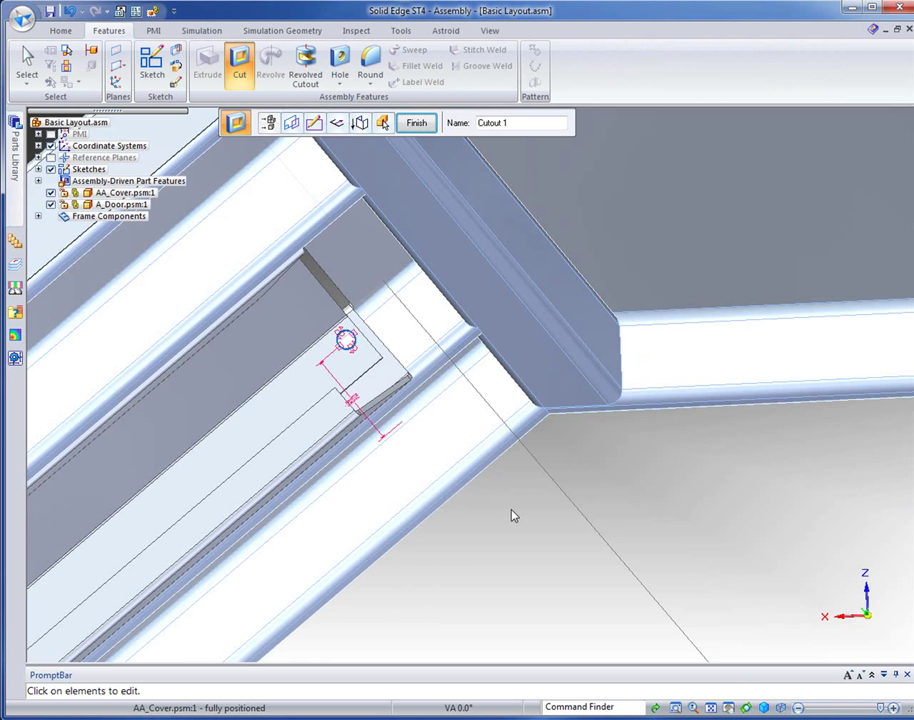
left_click(432, 125)
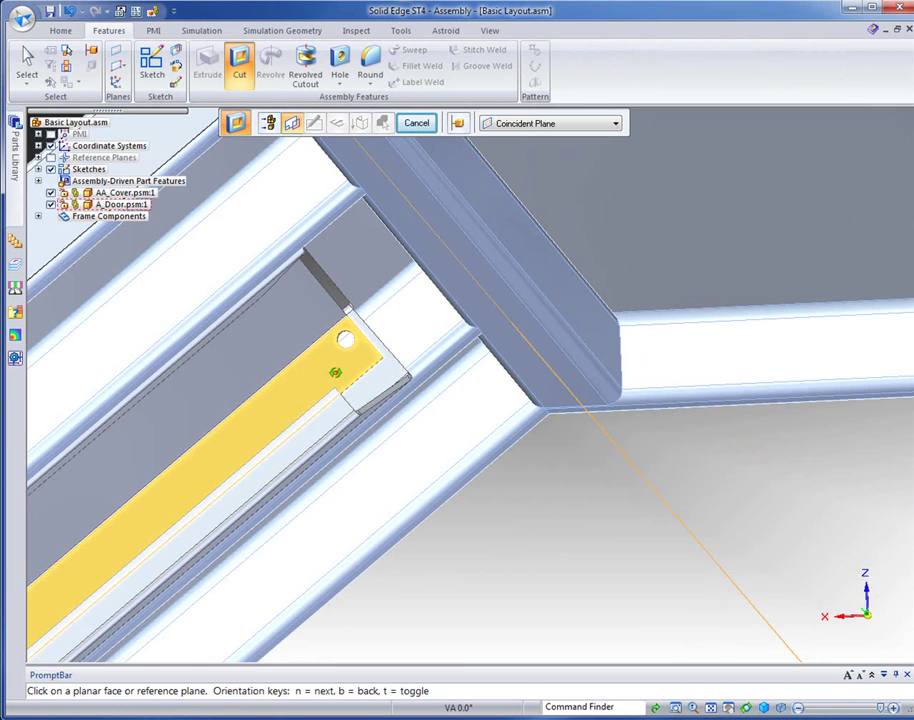
left_click(339, 386)
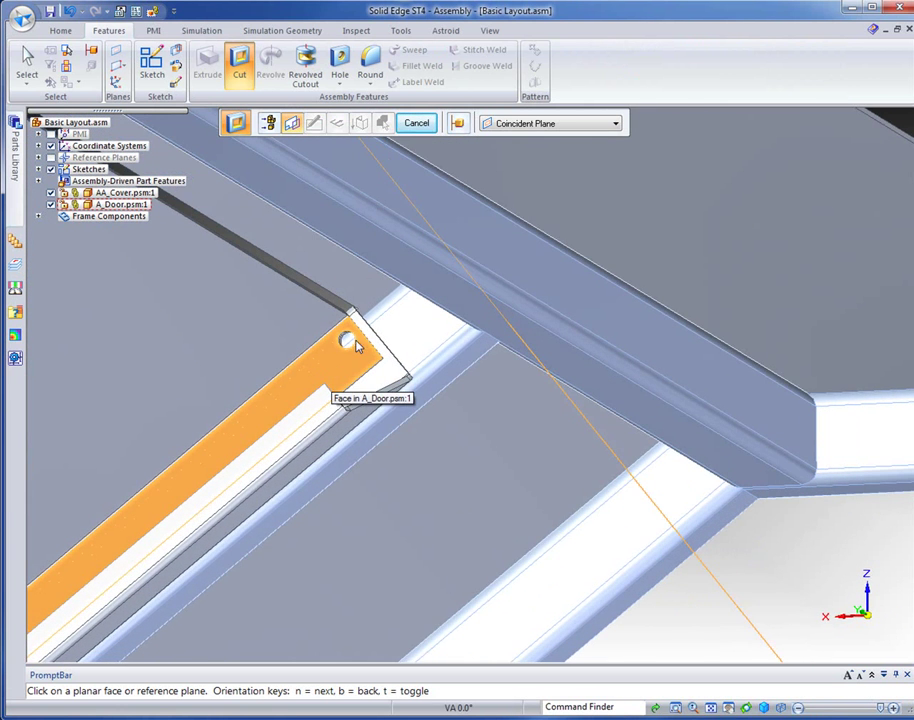
scroll(343, 342, "up", 5)
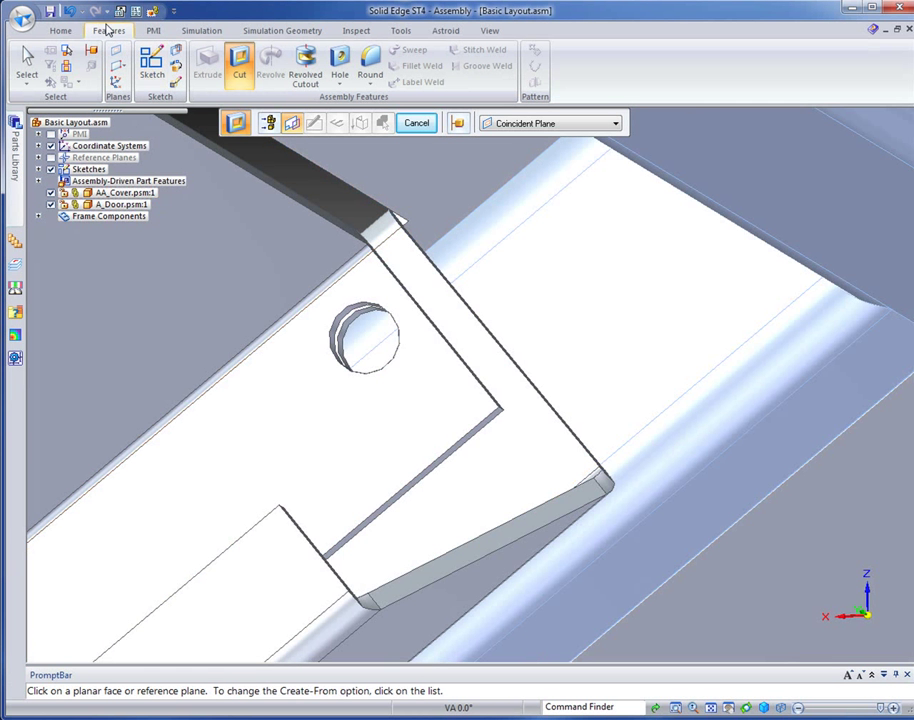
left_click(60, 30)
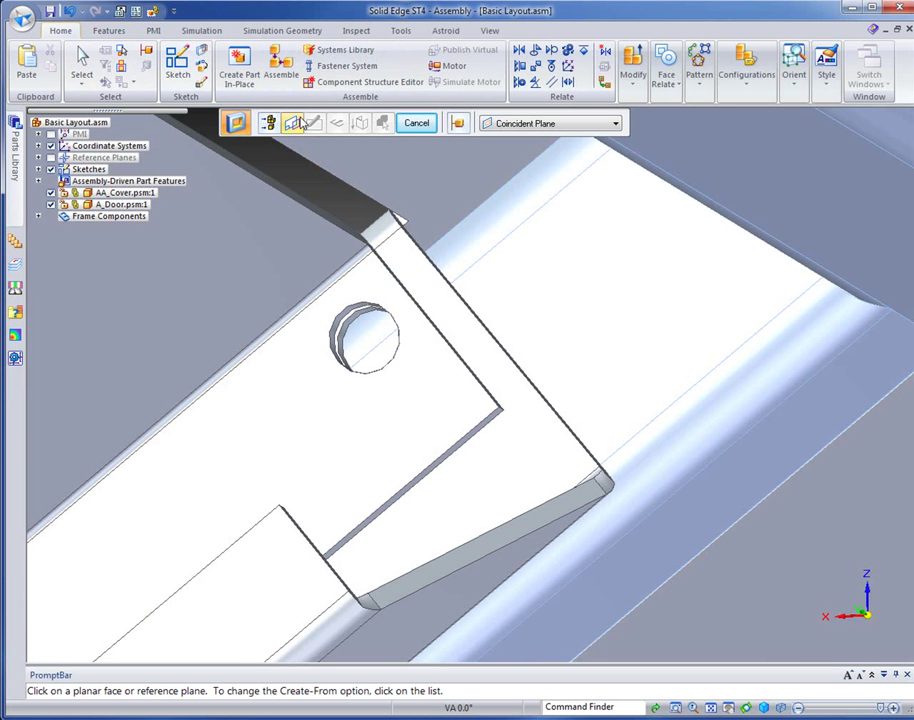
Axially align the door's hinge hole with the matching cover hole
left_click(287, 68)
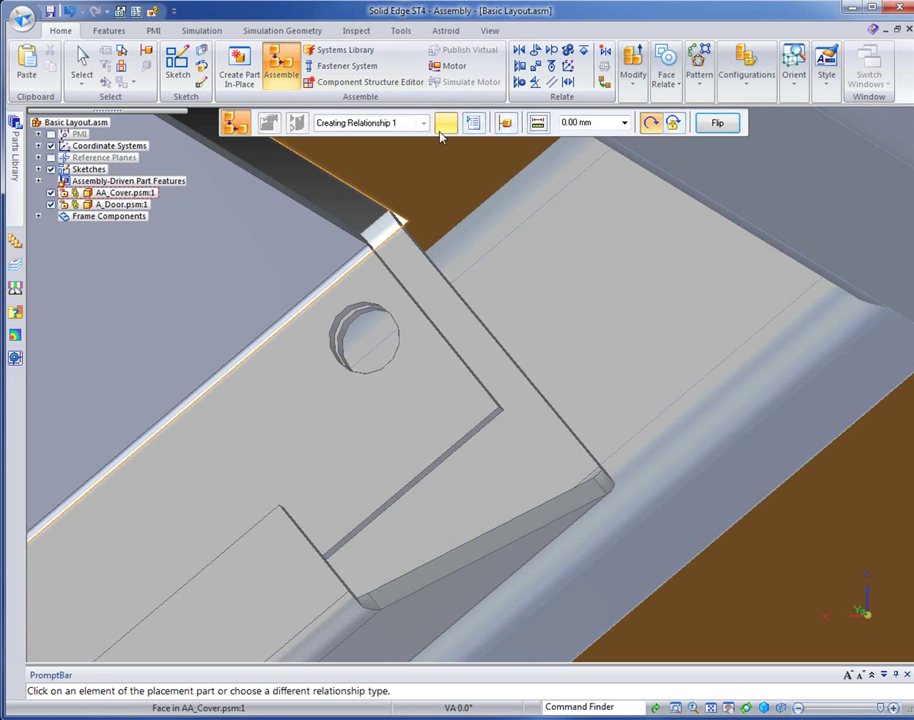
left_click(448, 122)
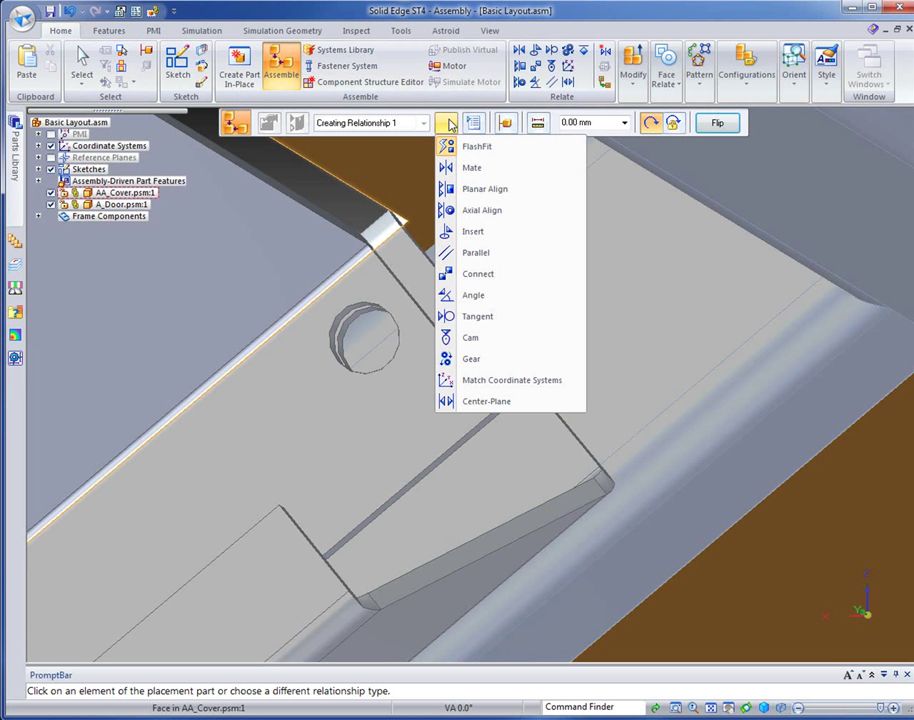
left_click(466, 210)
left_click(355, 330)
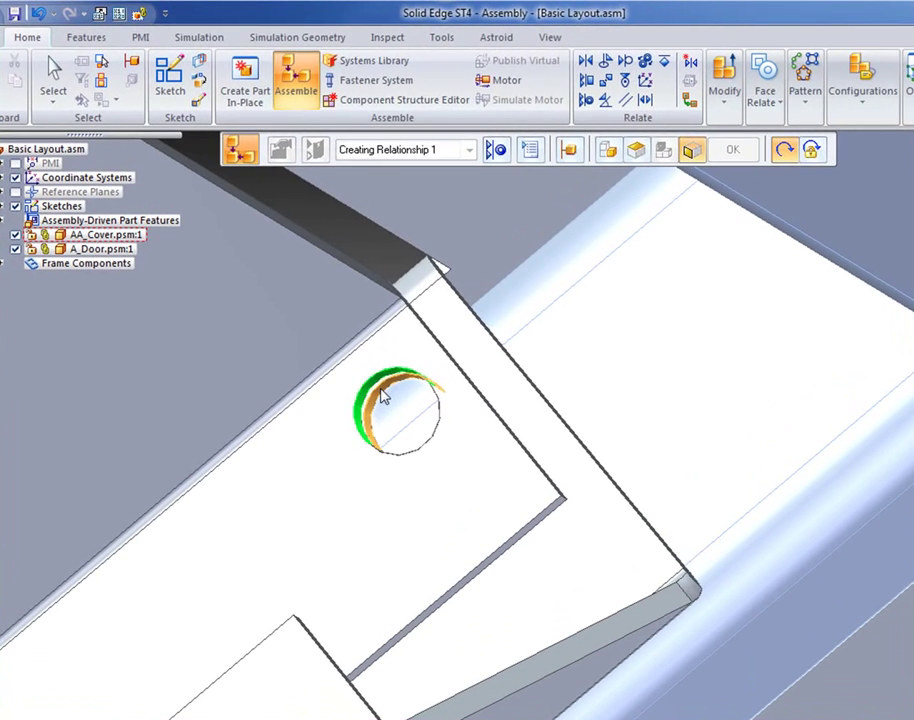
left_click(384, 396)
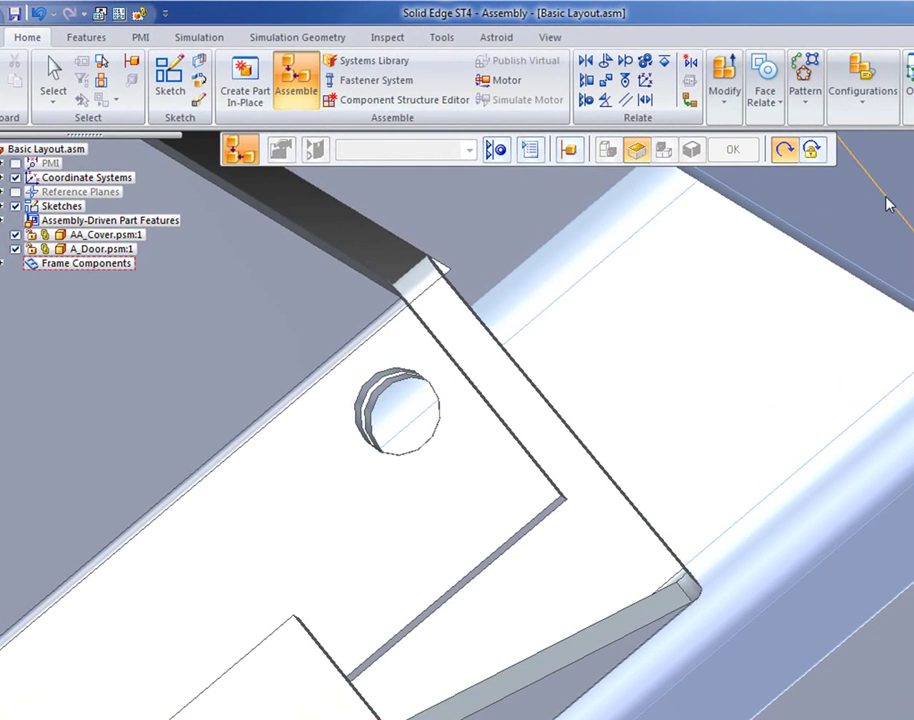
left_click(53, 78)
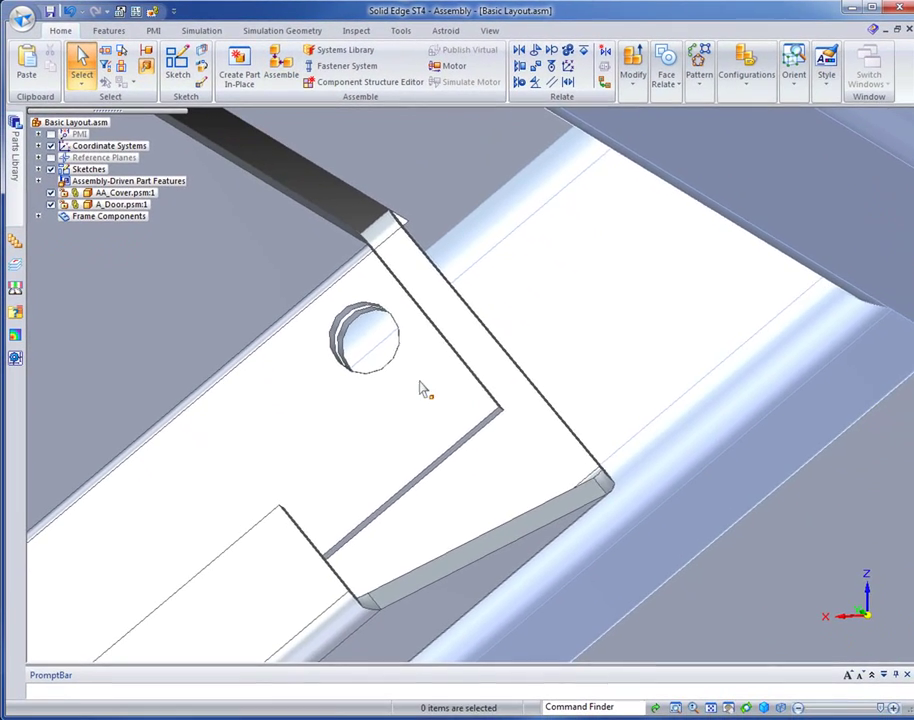
Suppress A_Door's zero-offset AA_Cover relationship and its SquareTubing relationship
scroll(420, 390, "down", 5)
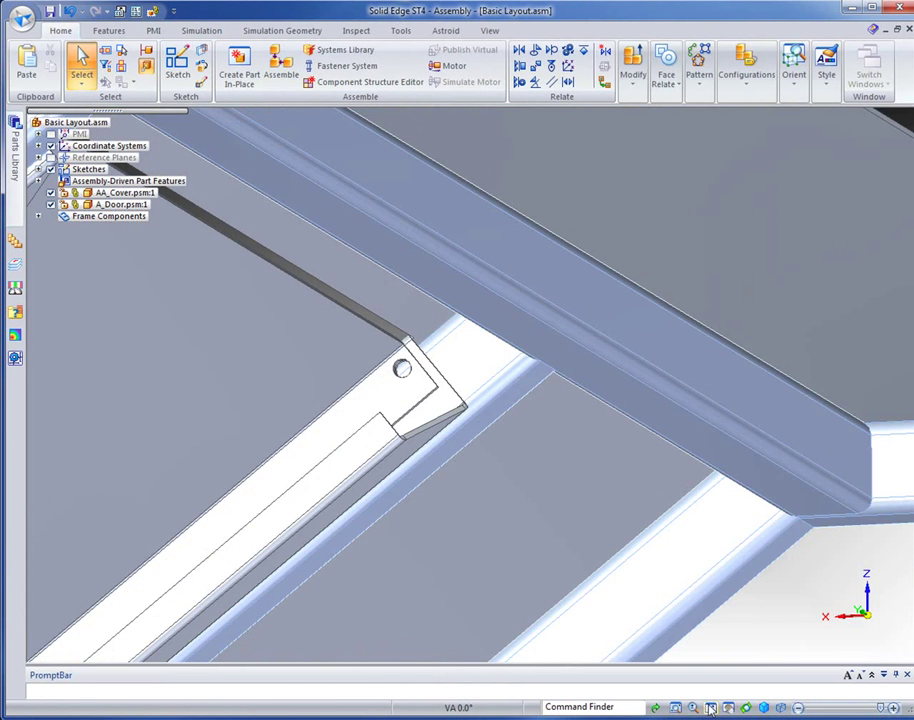
left_click(710, 708)
middle_click_drag(320, 306, 439, 342)
left_click(728, 710)
left_click_drag(273, 400, 387, 423)
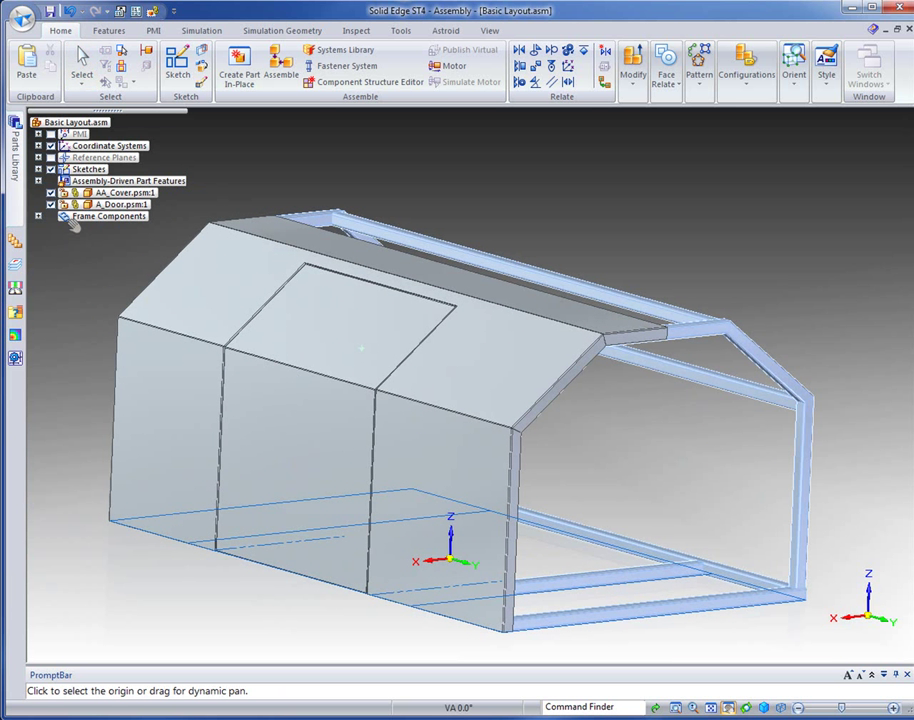
left_click(82, 65)
left_click(107, 205)
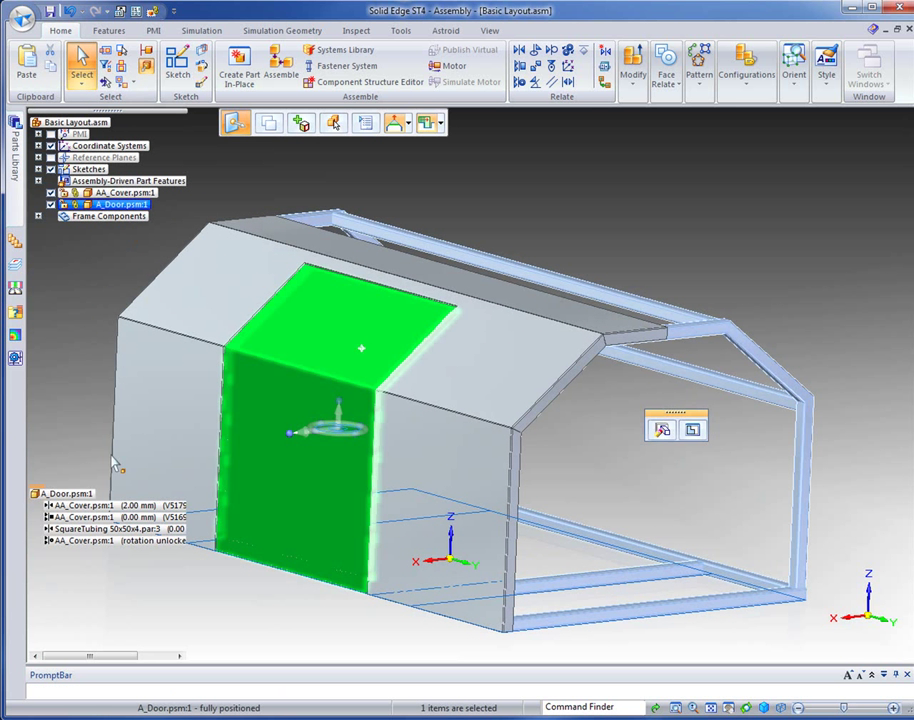
right_click(90, 519)
left_click(122, 543)
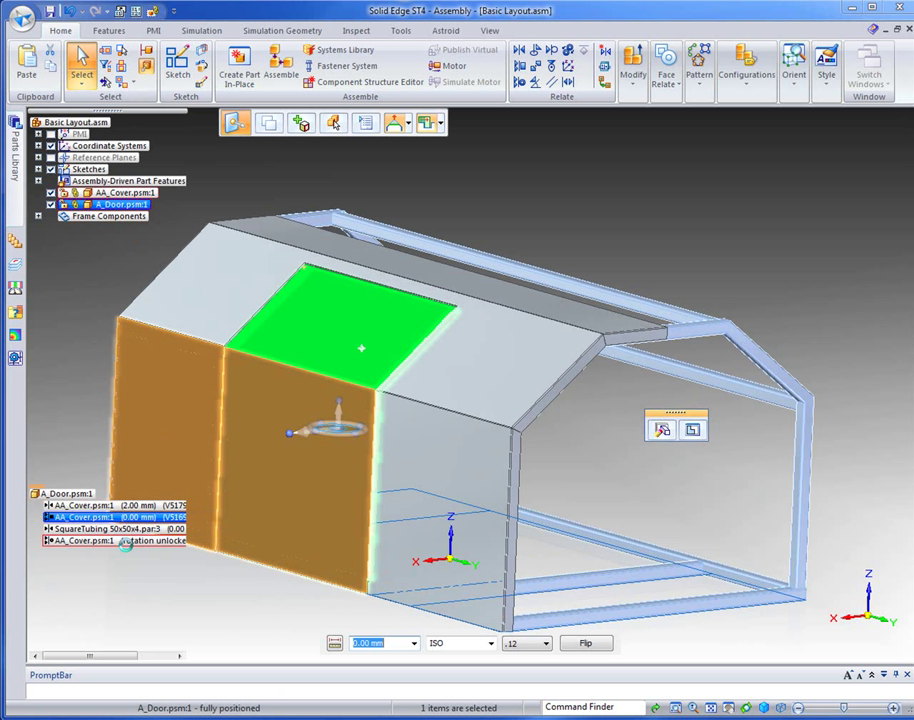
right_click(91, 530)
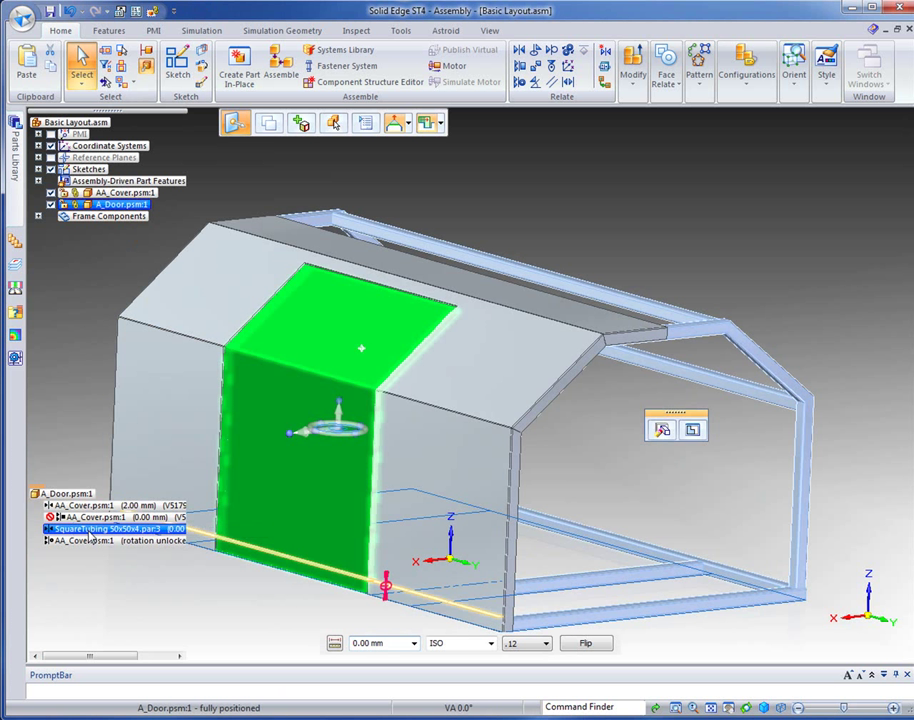
left_click(126, 556)
left_click(257, 624)
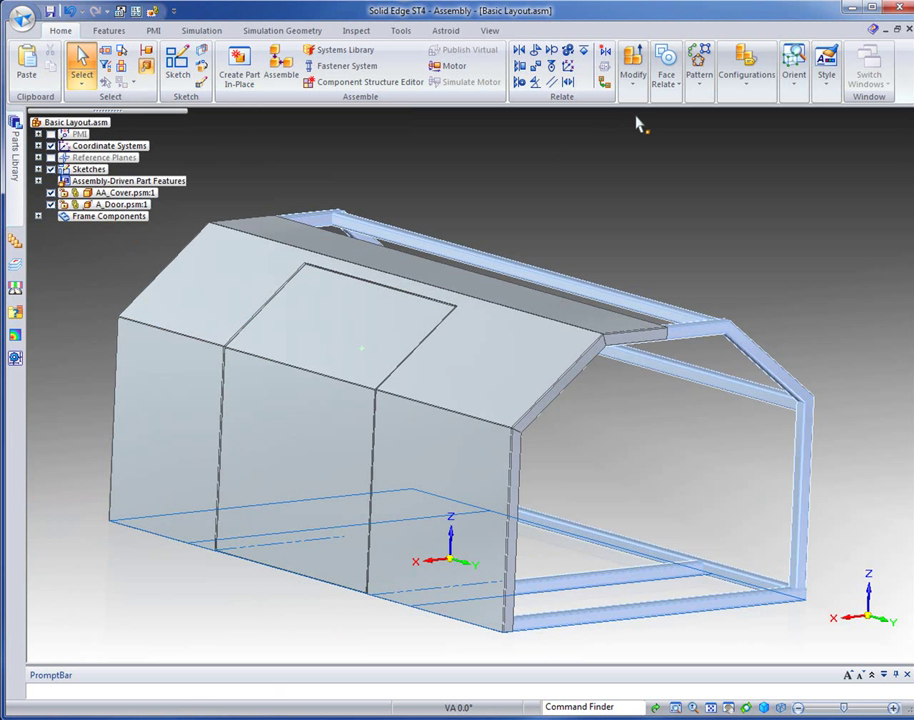
Use Drag Component to swing the A_Door panel up about its hinge onto the roof
left_click(633, 68)
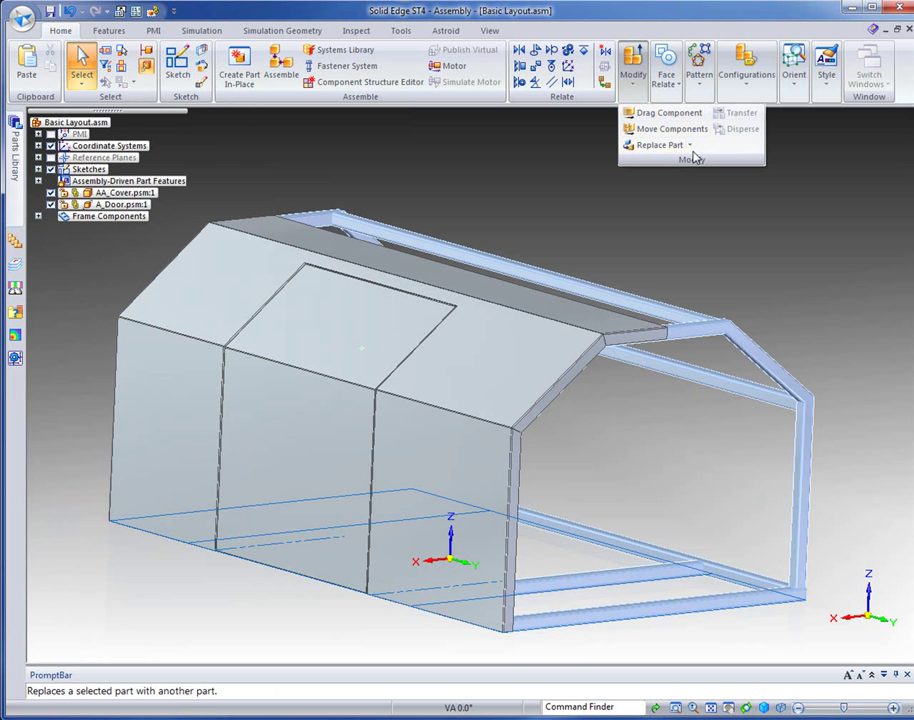
left_click(650, 113)
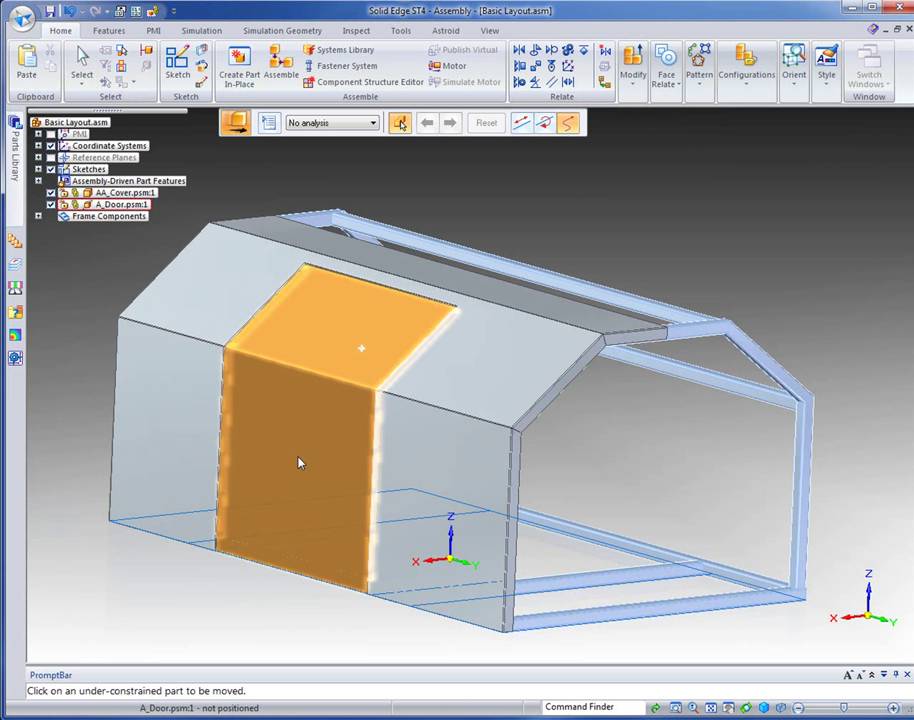
left_click_drag(298, 462, 262, 303)
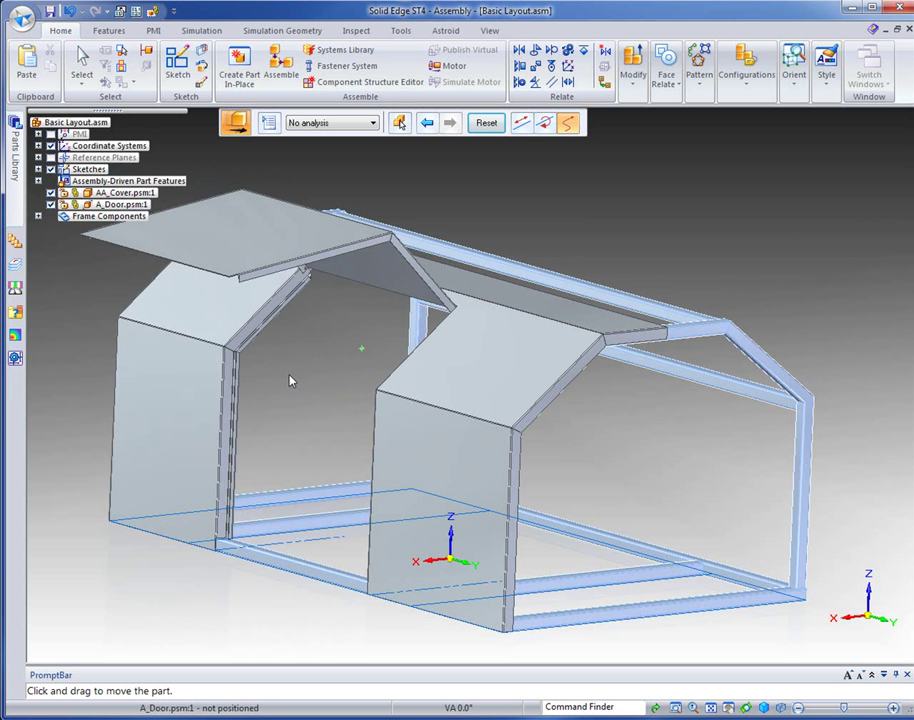
middle_click_drag(312, 376, 392, 378)
scroll(293, 339, "up", 3)
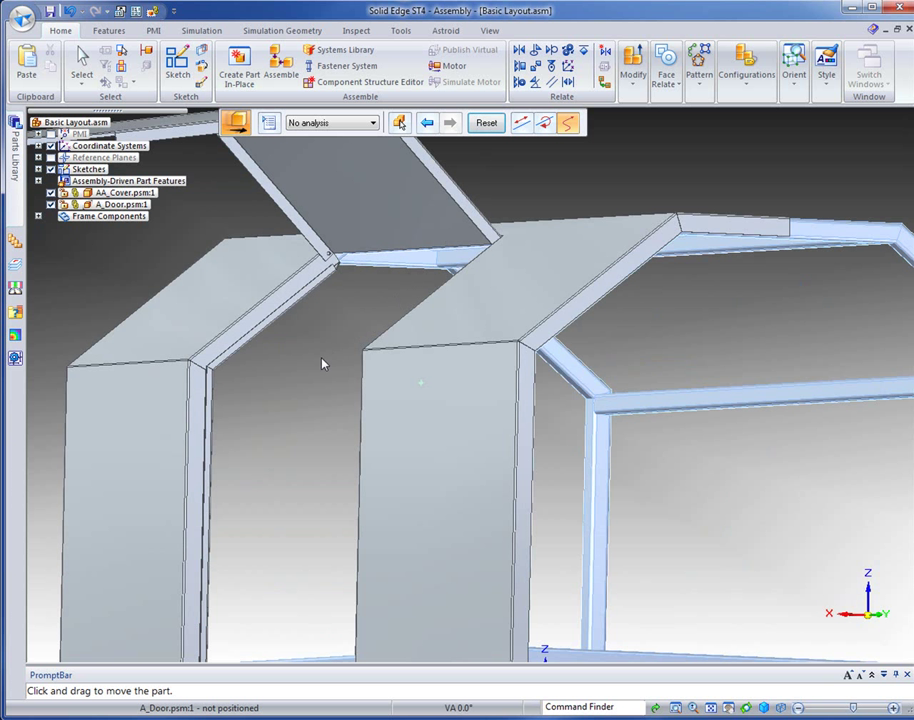
key("Escape")
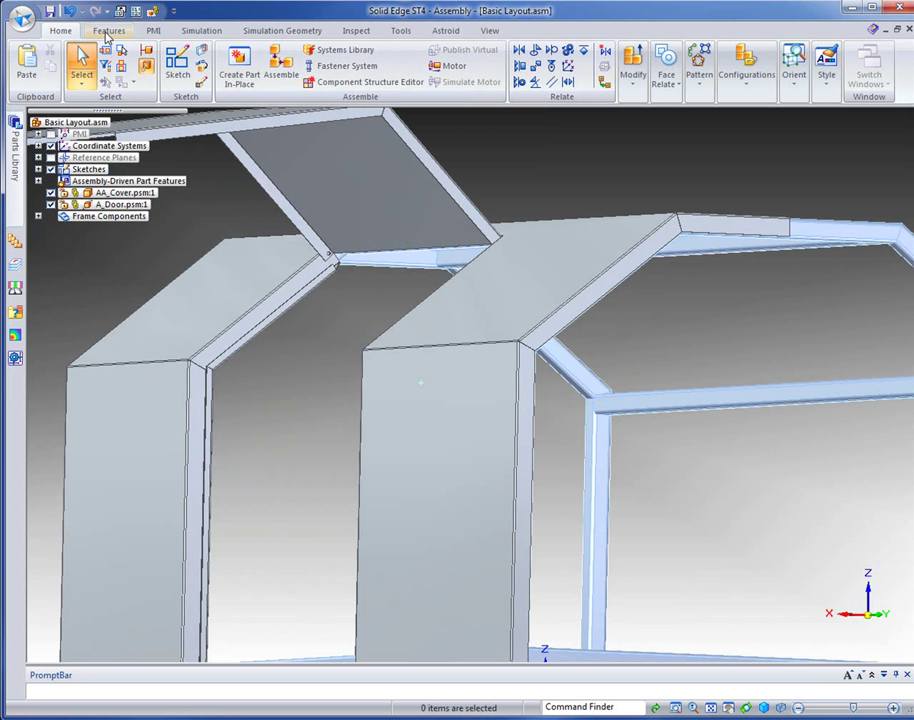
Create an assembly-driven hole in AA_Cover, centred on its edge face at the door's hinge point
left_click(107, 33)
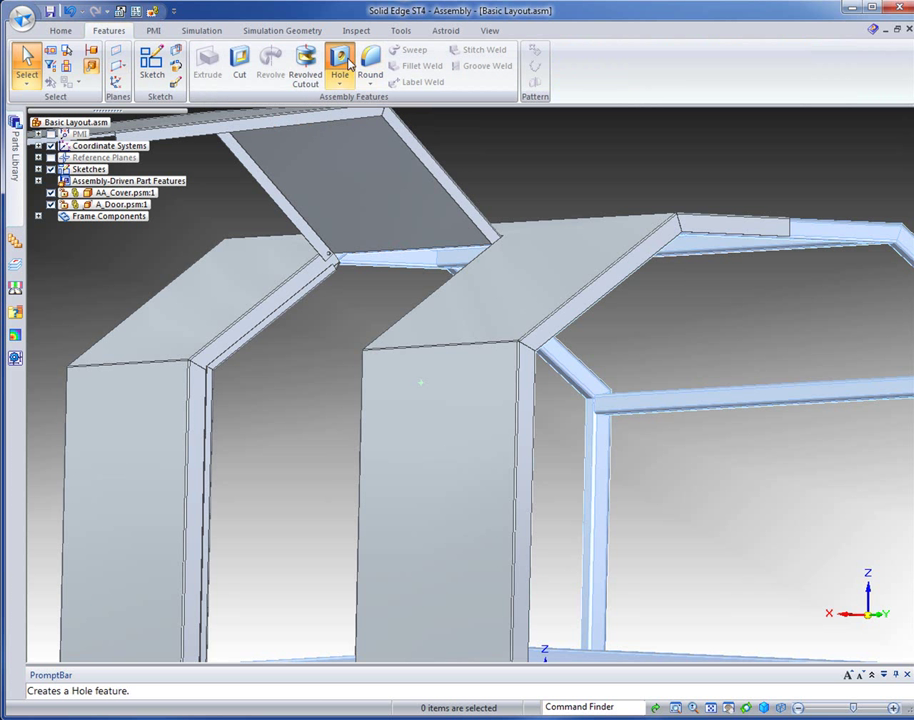
left_click(345, 63)
left_click(492, 421)
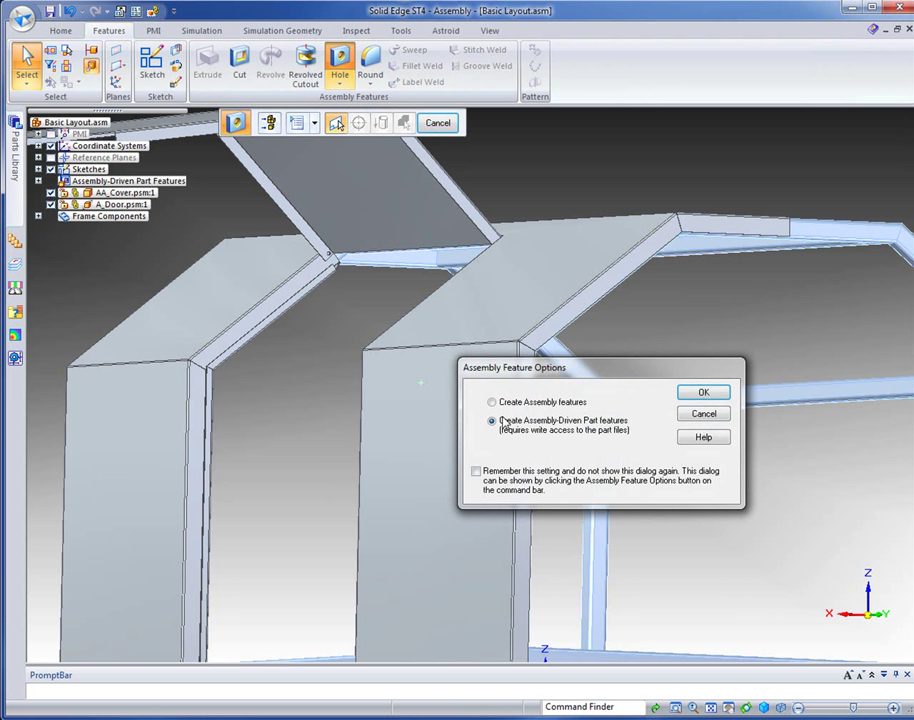
left_click(705, 392)
left_click(310, 280)
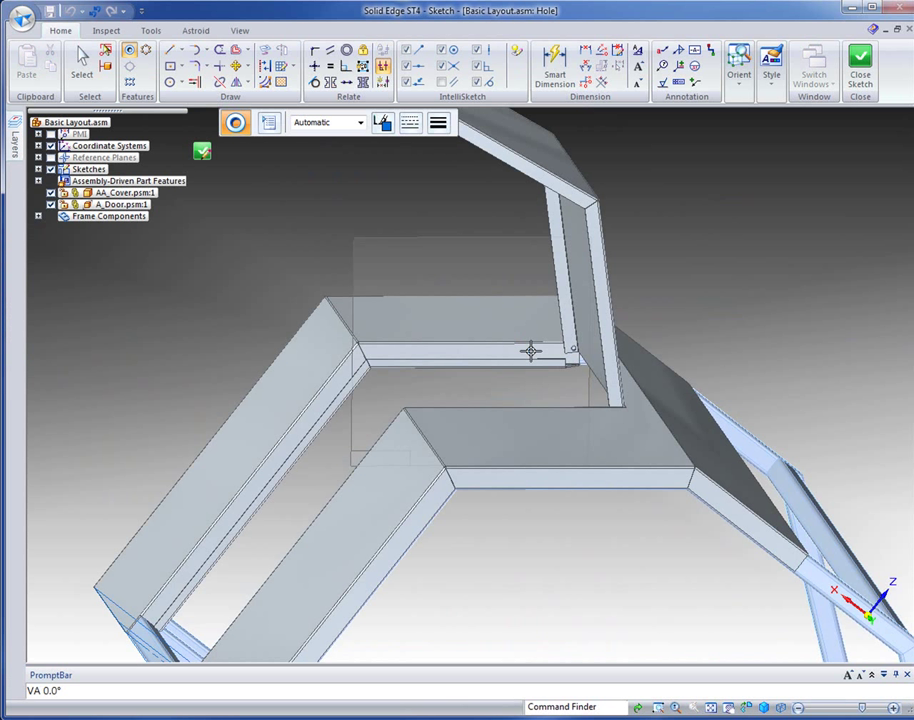
left_click(531, 351)
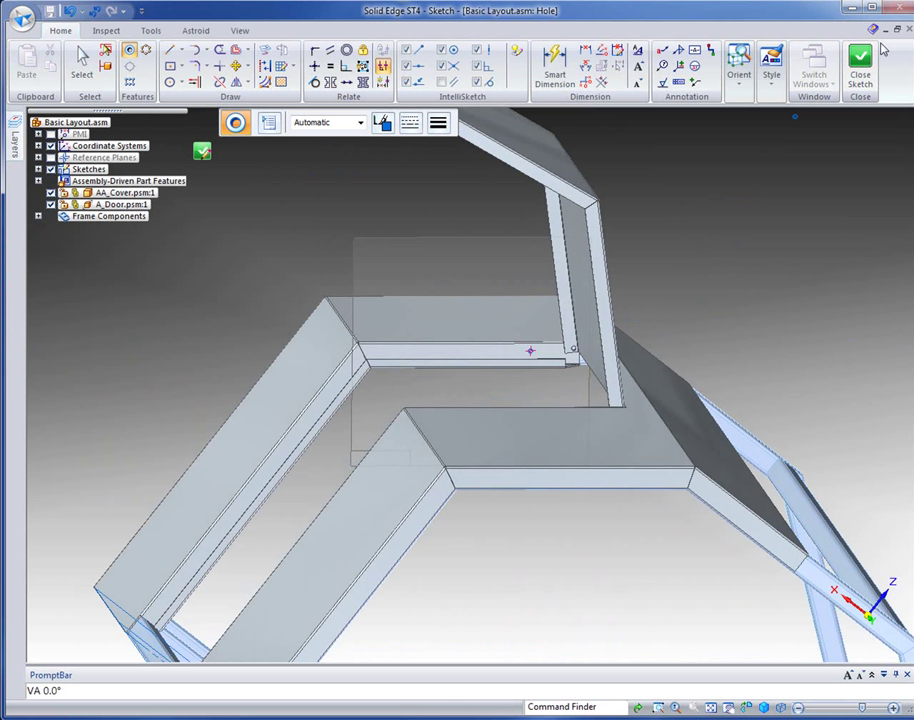
left_click(860, 62)
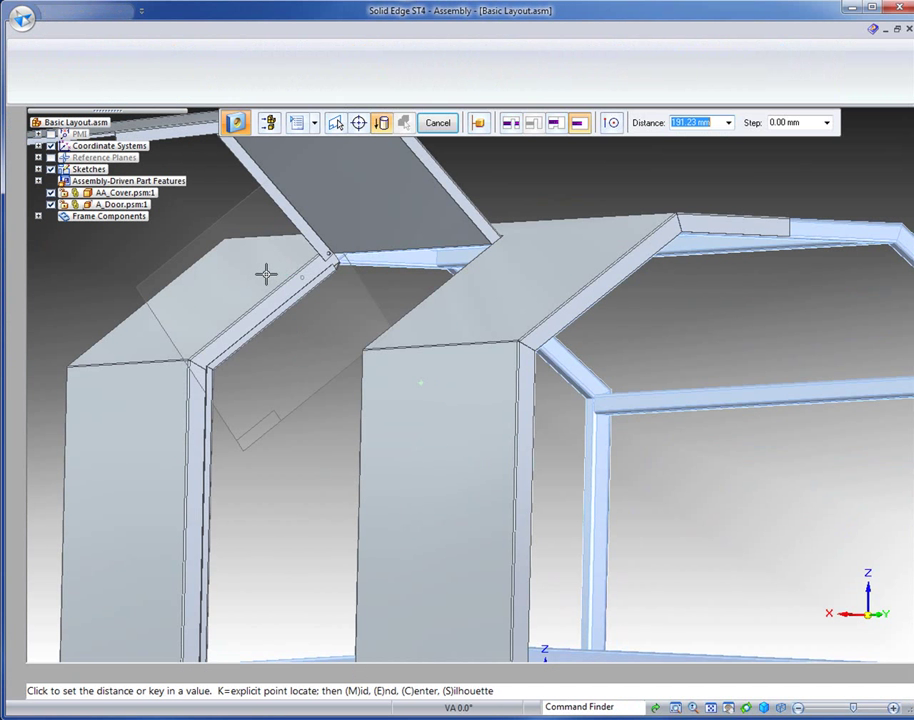
left_click(266, 273)
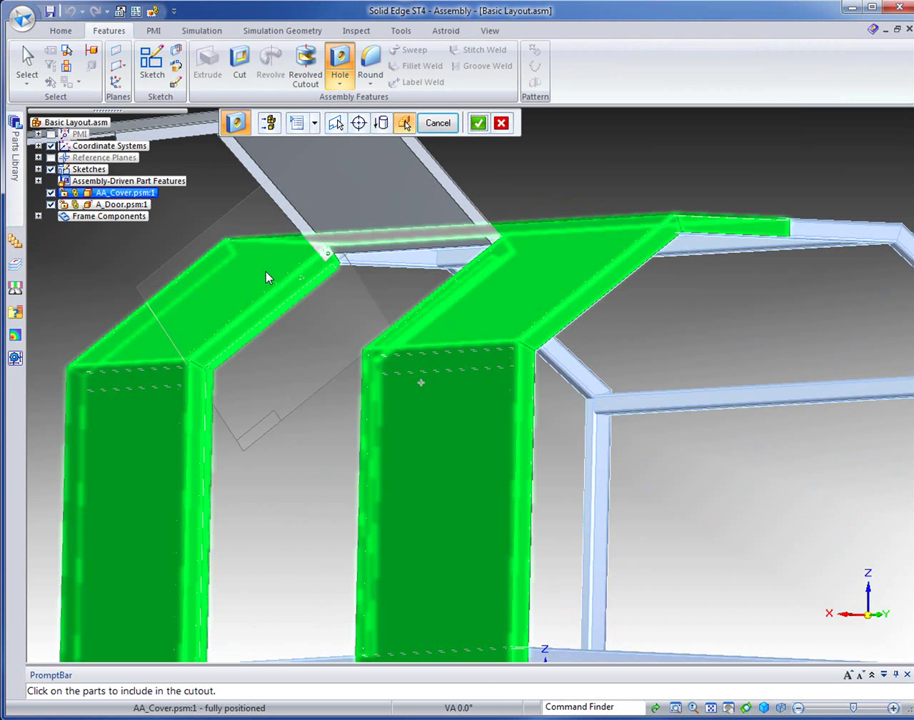
right_click(280, 375)
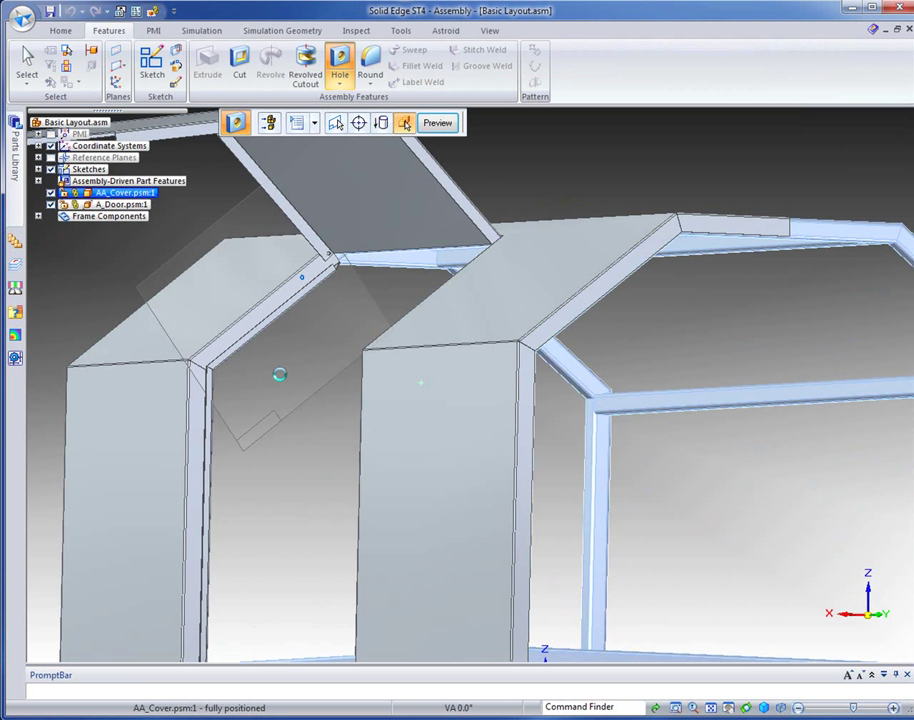
left_click(437, 123)
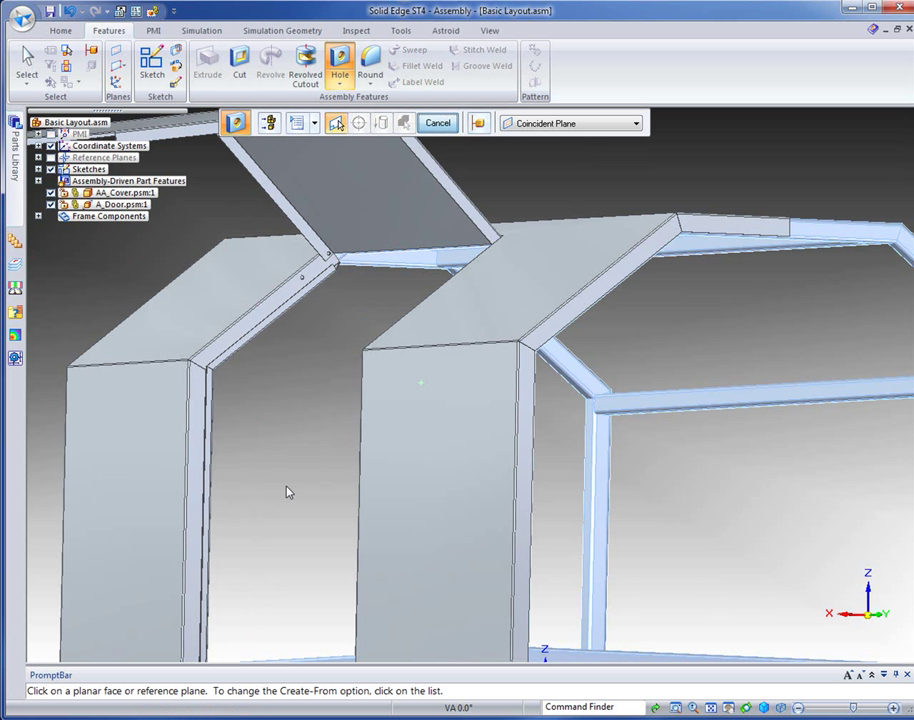
Drag Lift cyl.asm from the Parts Library into the truck body
left_click(16, 160)
left_click(60, 236)
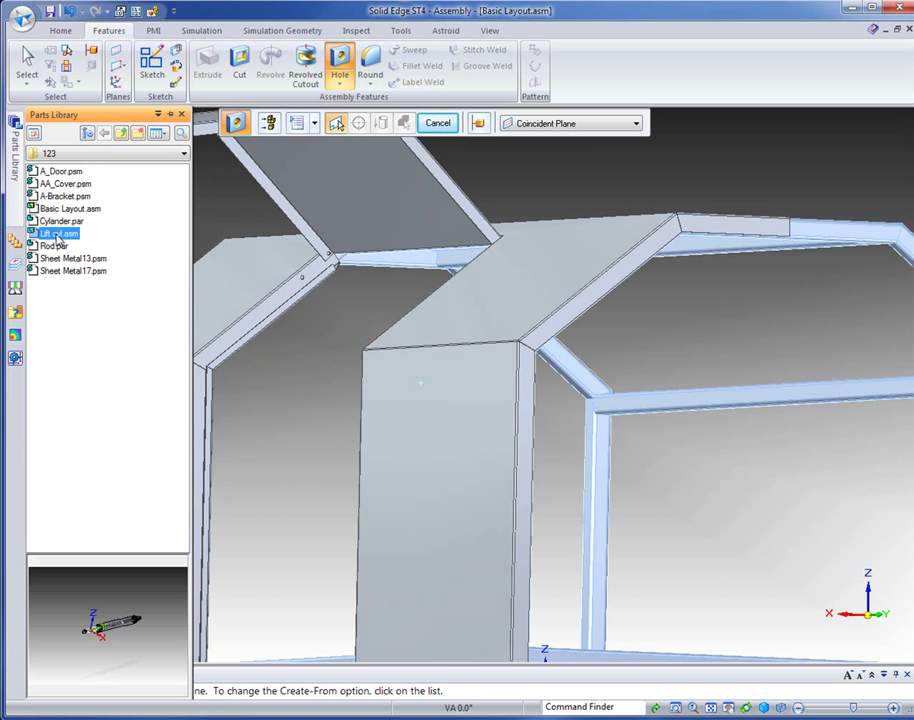
left_click_drag(57, 236, 288, 372)
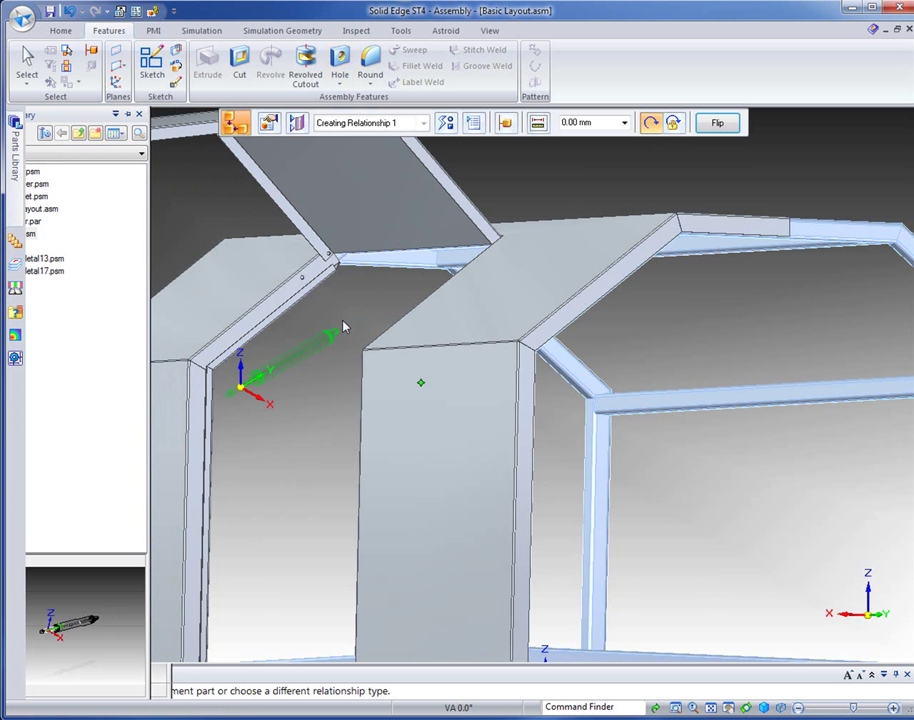
scroll(343, 330, "up", 5)
scroll(343, 333, "up", 1)
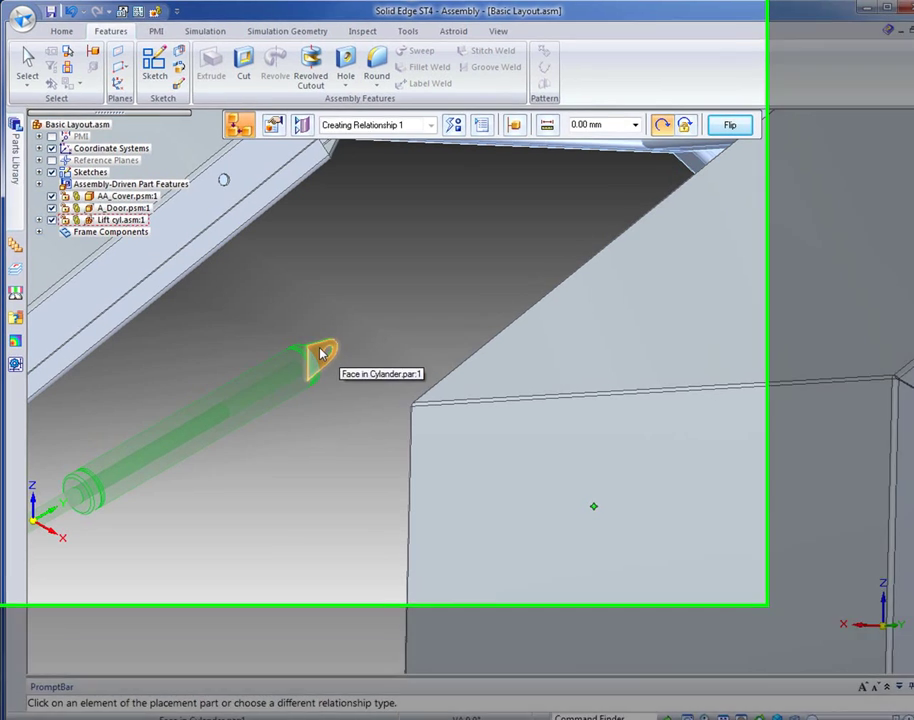
Mate the cylinder's end face to the cover rail with a 20.00 mm offset
right_click(318, 348)
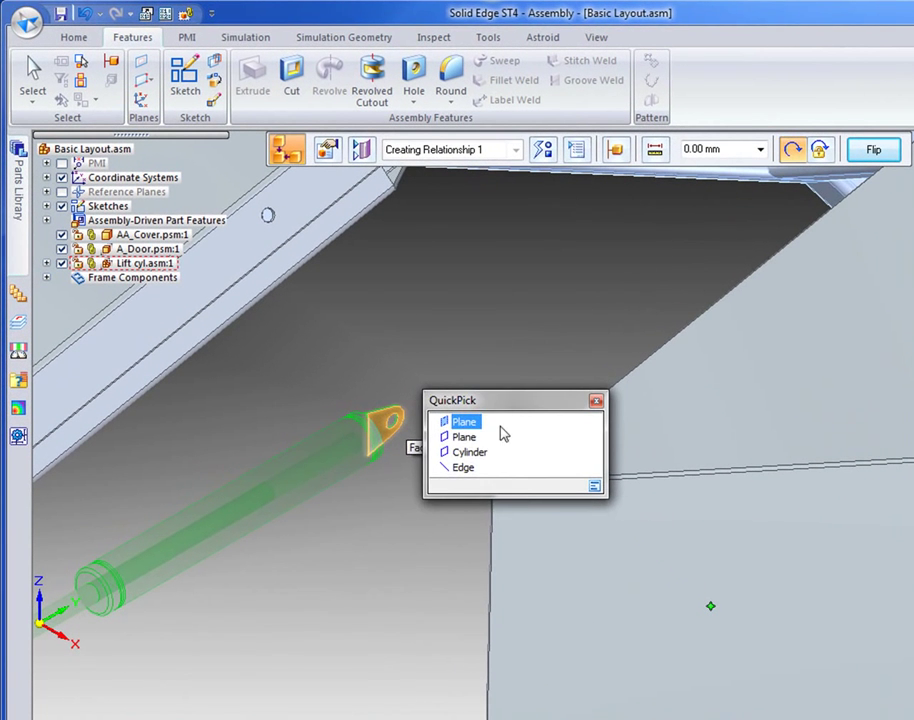
left_click(448, 419)
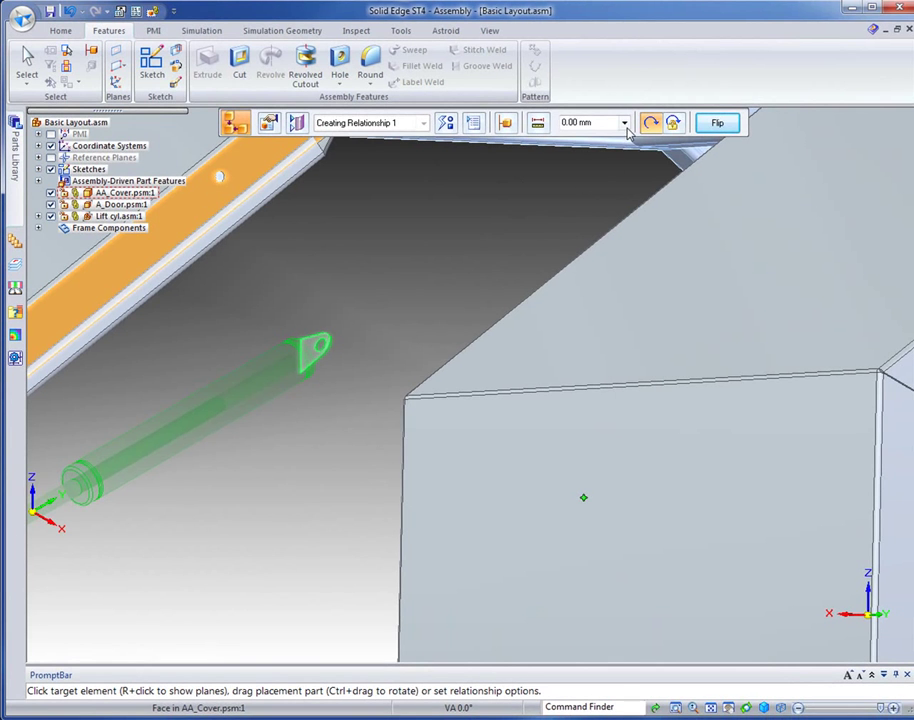
left_click(624, 123)
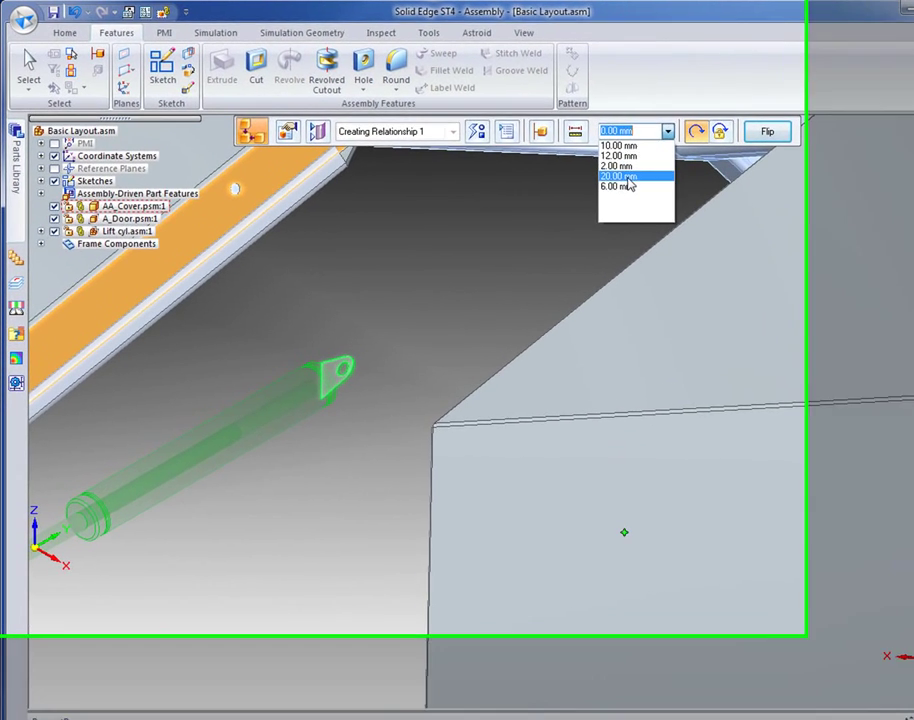
left_click(600, 167)
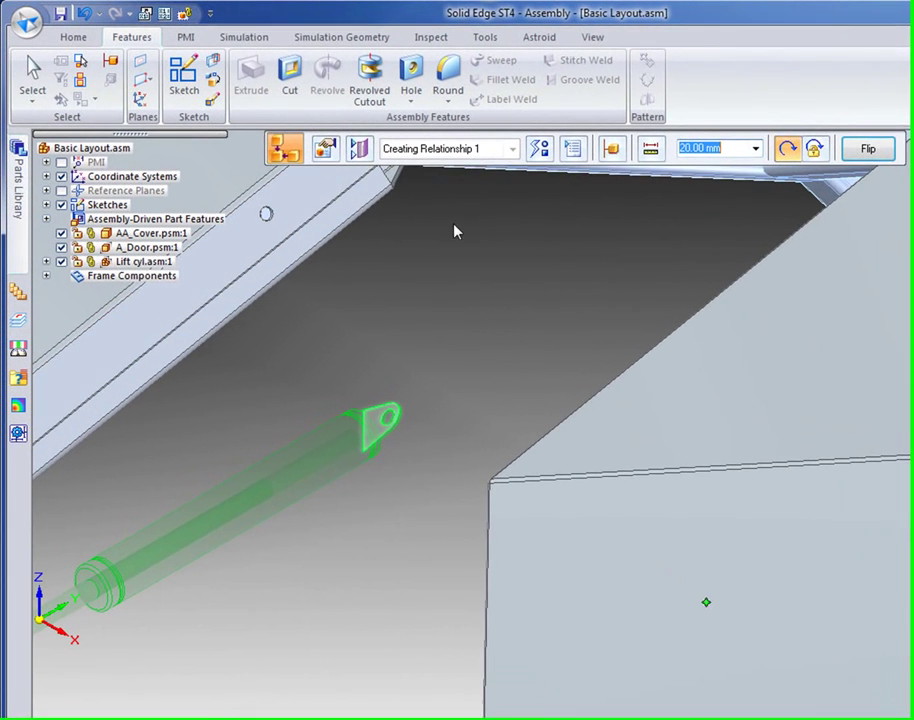
left_click(240, 255)
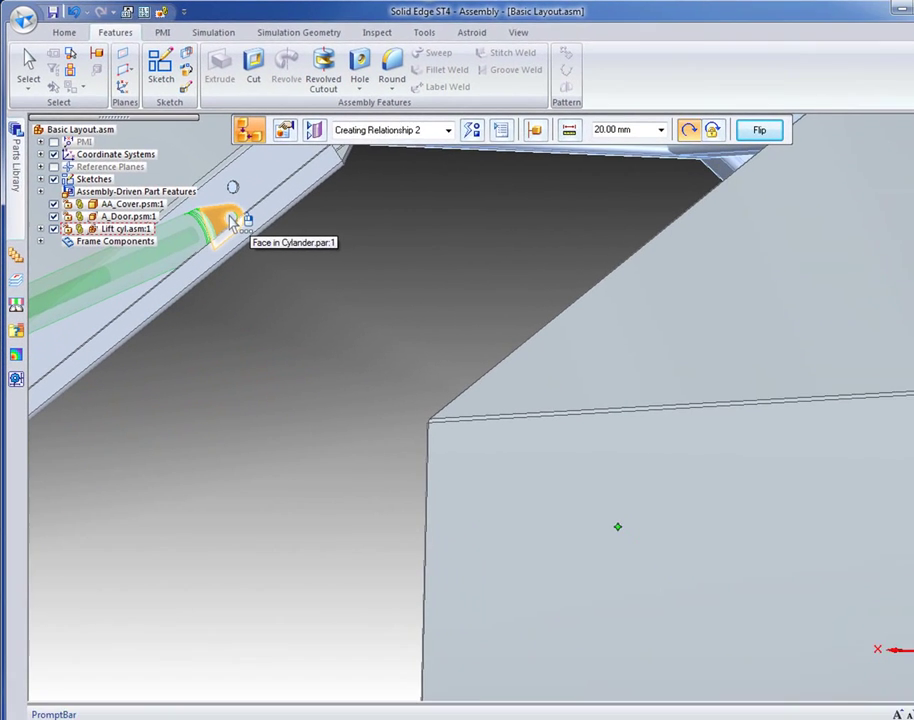
Axially align the cylinder's end lug with the new cover hole, then select Lift cyl in the tree
right_click(265, 254)
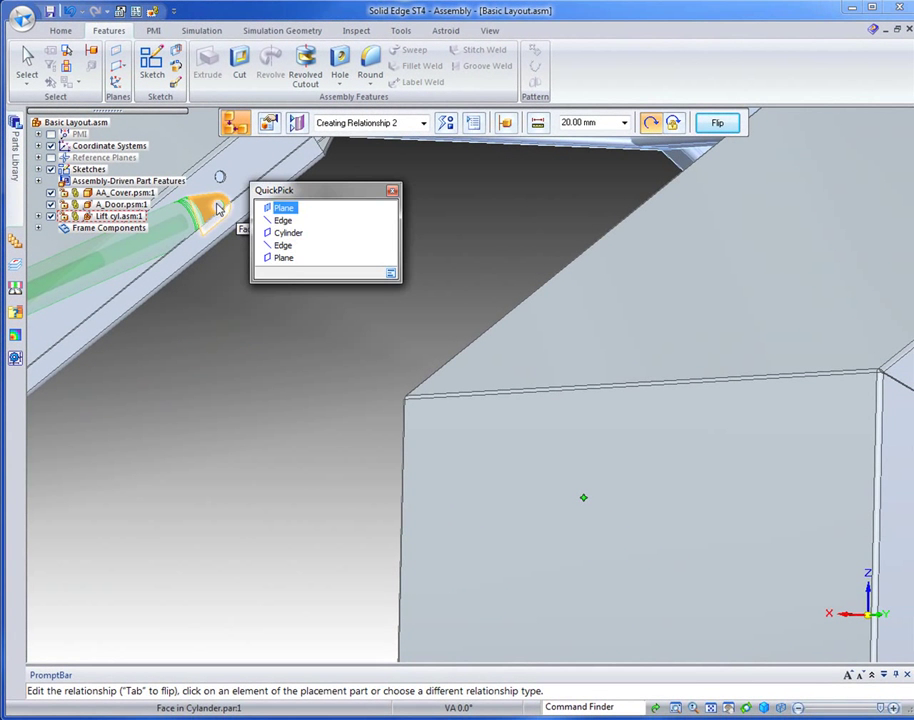
left_click(280, 232)
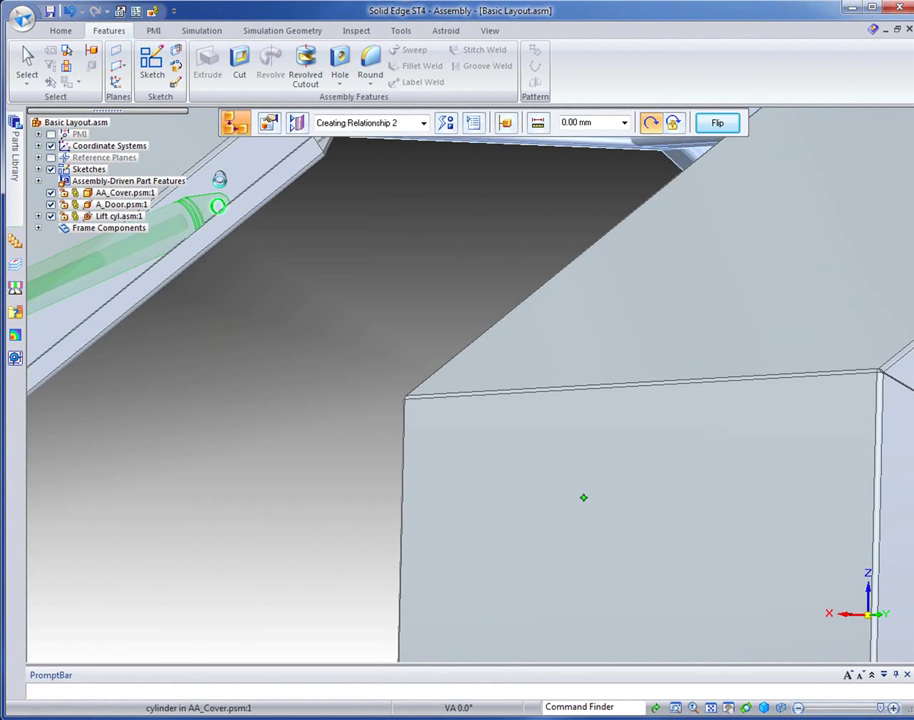
left_click(220, 183)
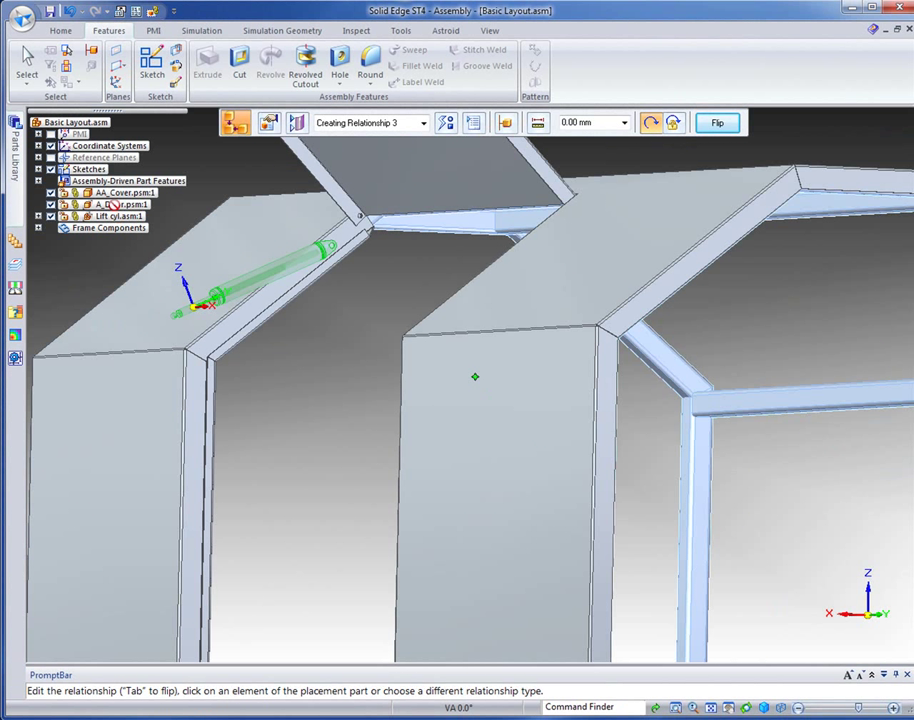
key("Escape")
left_click(137, 219)
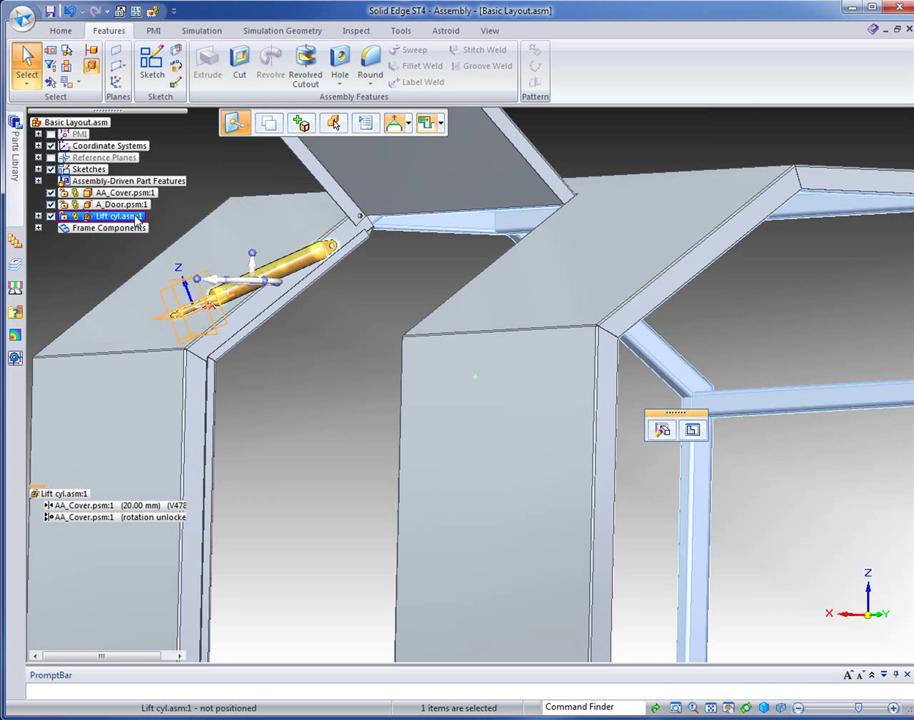
right_click(137, 219)
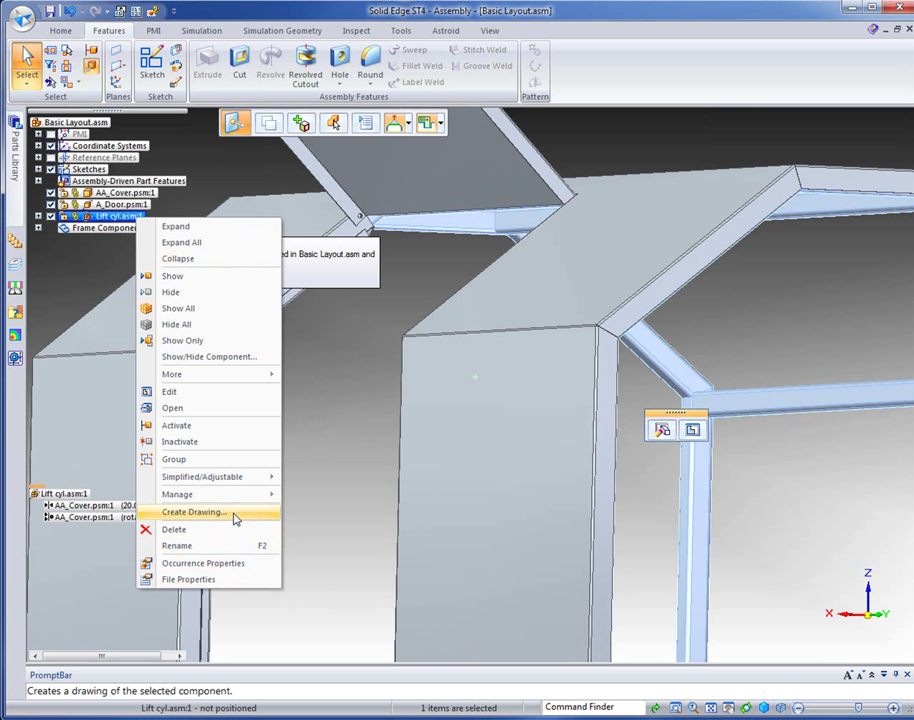
Make the Lift cyl assembly adjustable and centre it in the view
mouse_move(216, 478)
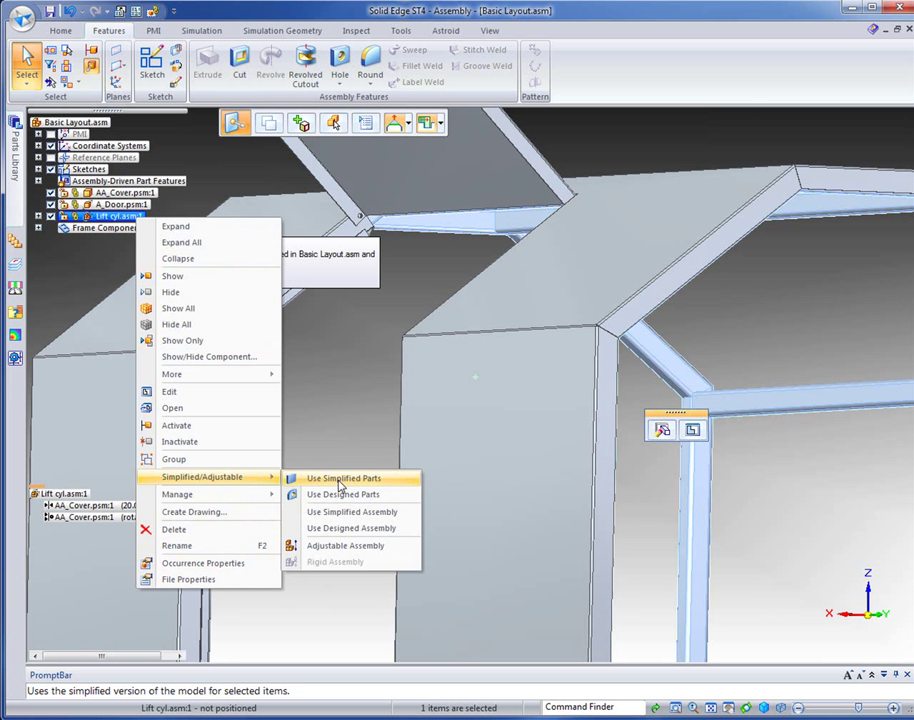
left_click(366, 548)
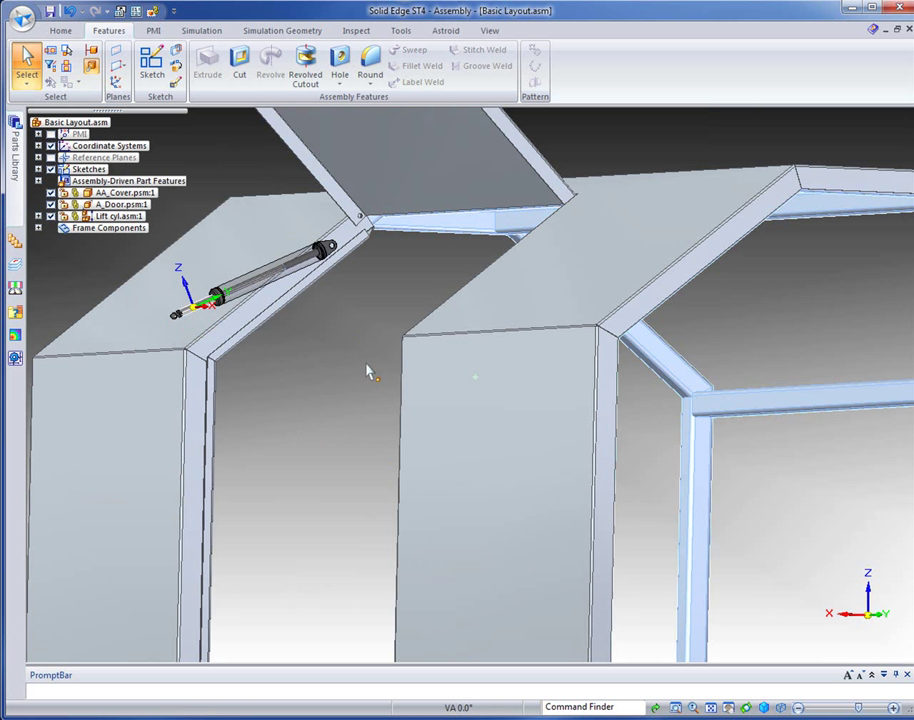
left_click(727, 707)
left_click_drag(292, 389, 439, 498)
key("Escape")
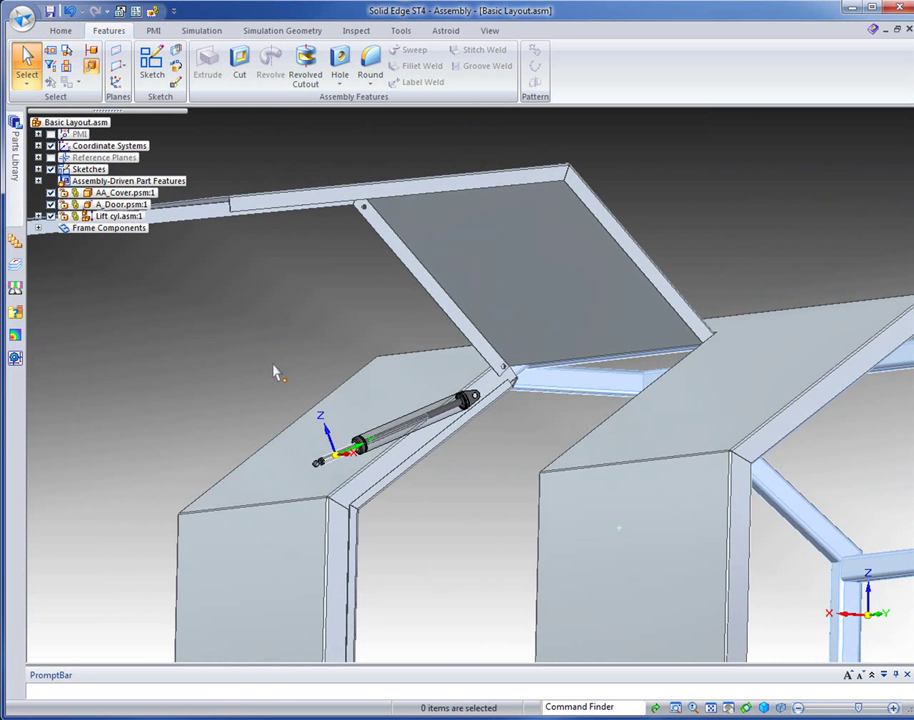
scroll(313, 378, "up", 2)
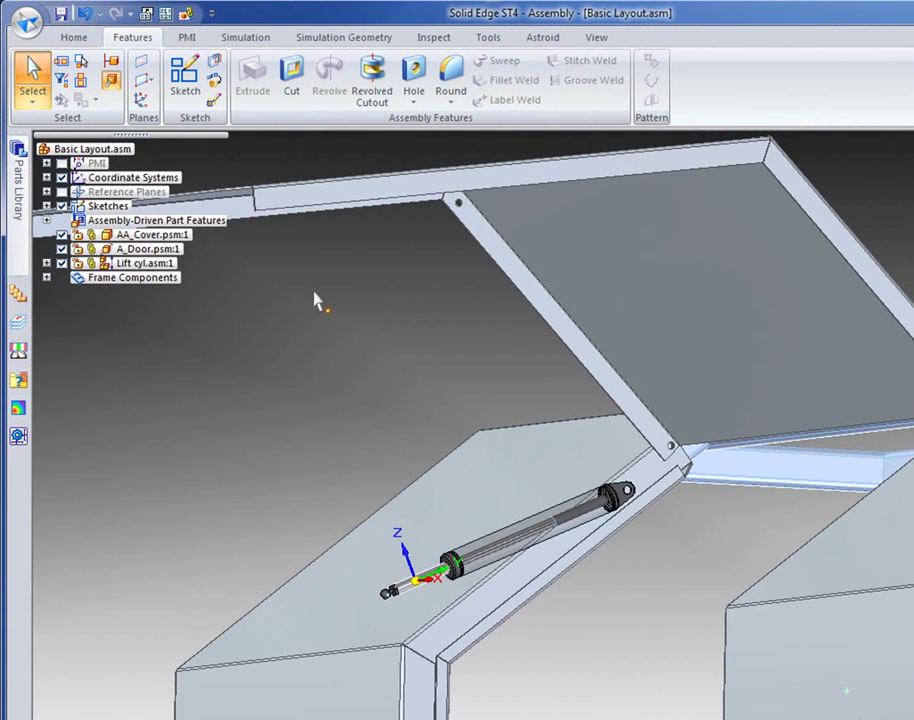
Axially align the lift cylinder's rod end with the door's hinge hole
left_click(73, 37)
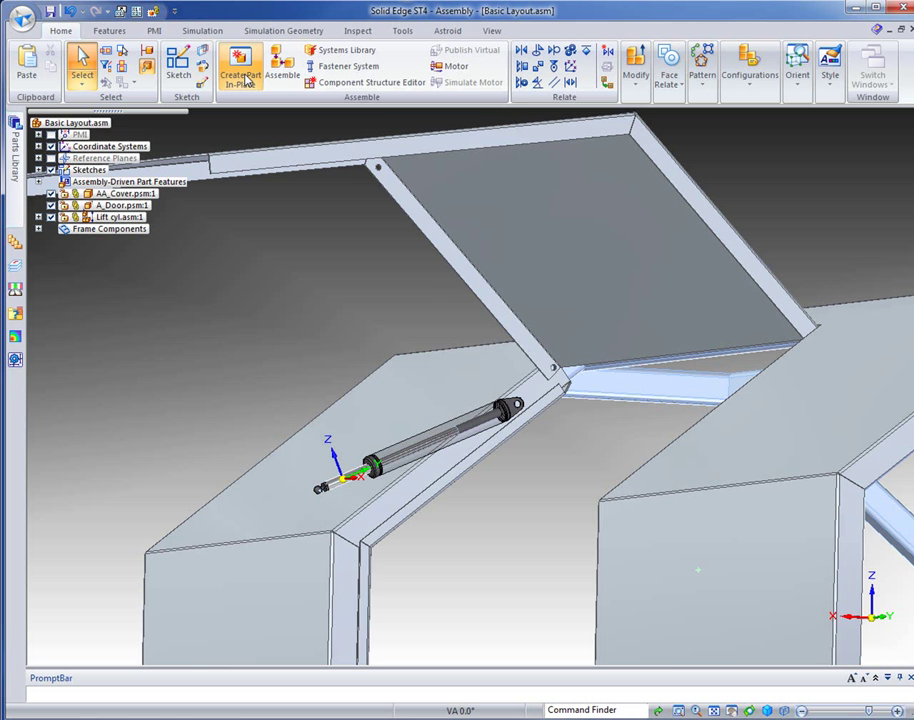
left_click(241, 70)
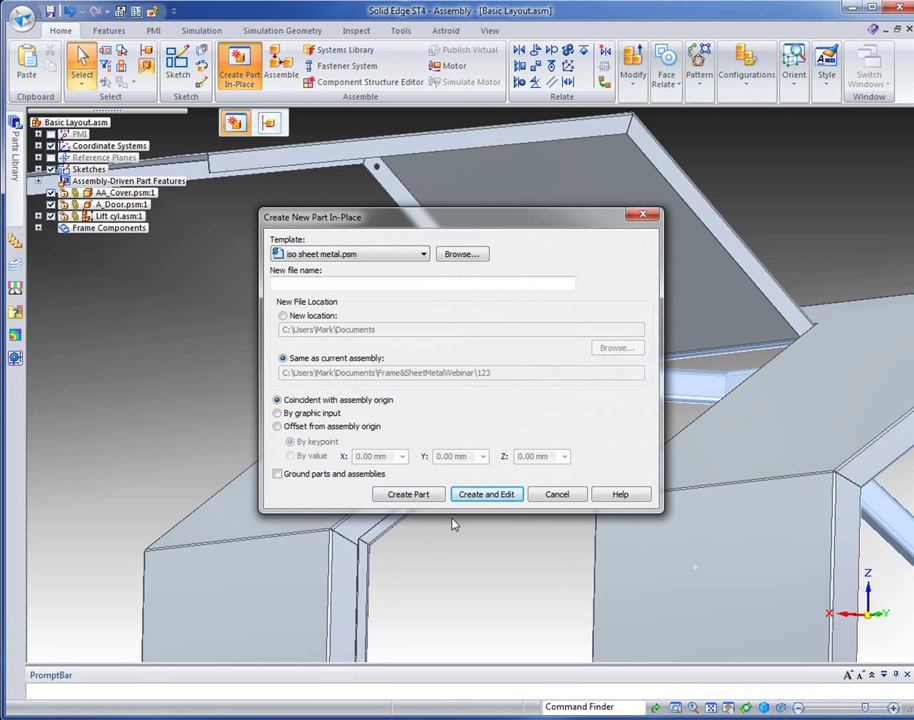
left_click(577, 500)
left_click(281, 68)
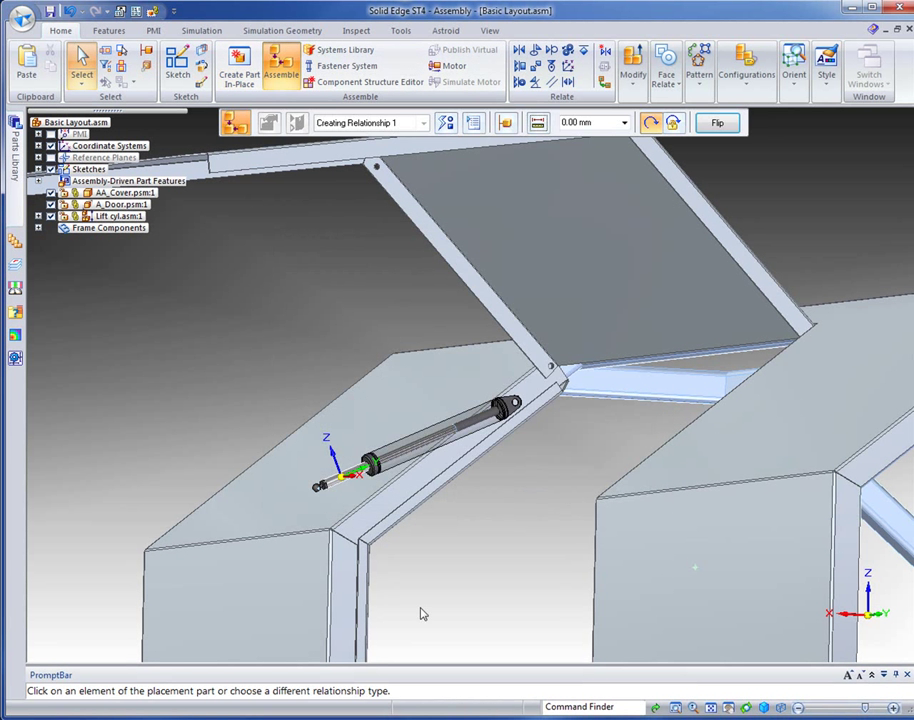
right_click(320, 490)
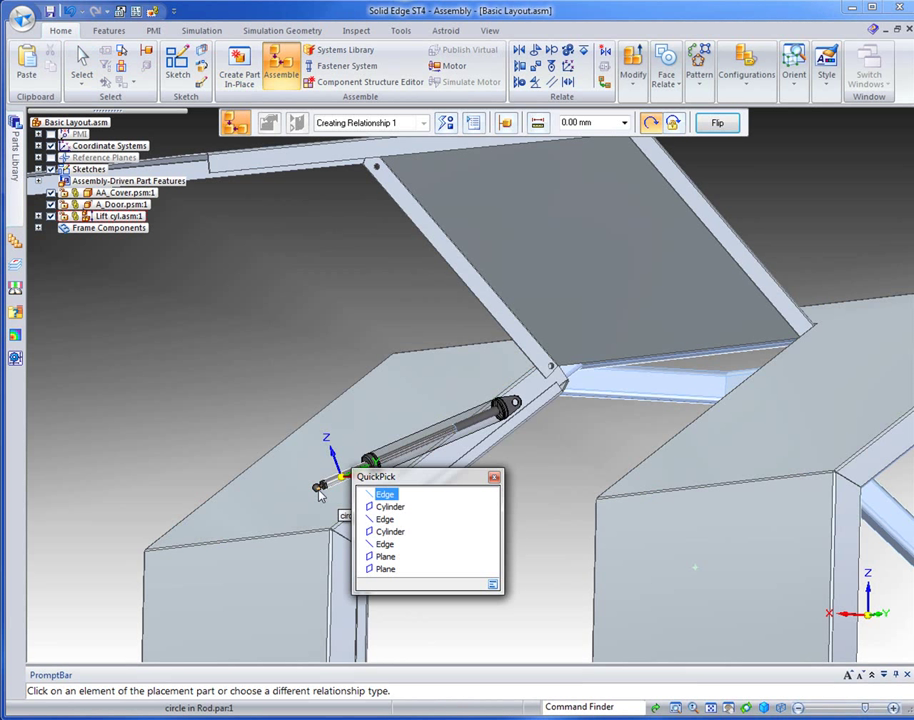
left_click(390, 508)
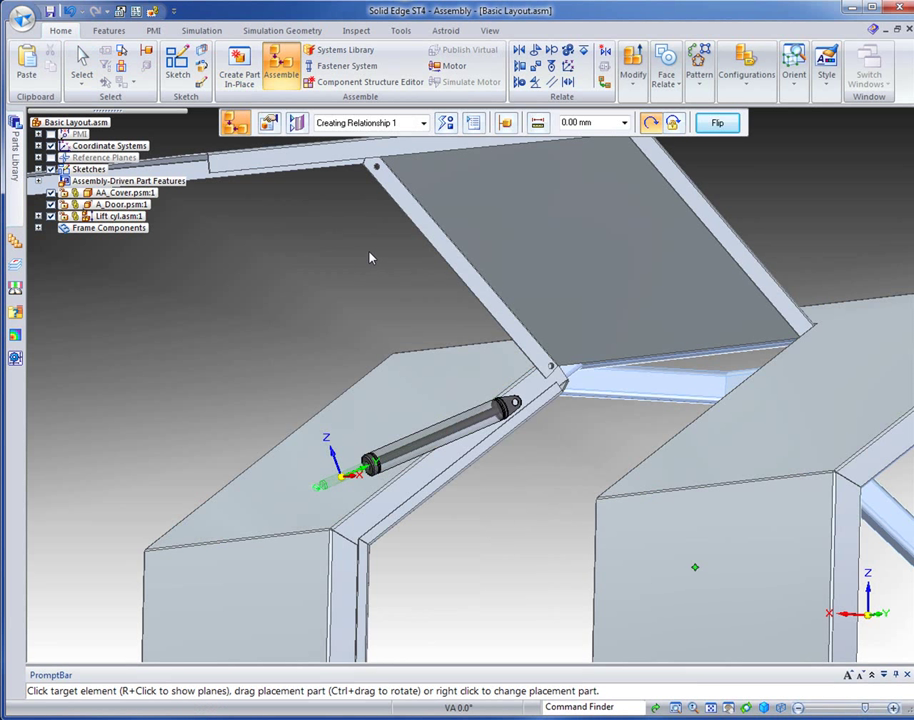
left_click(376, 174)
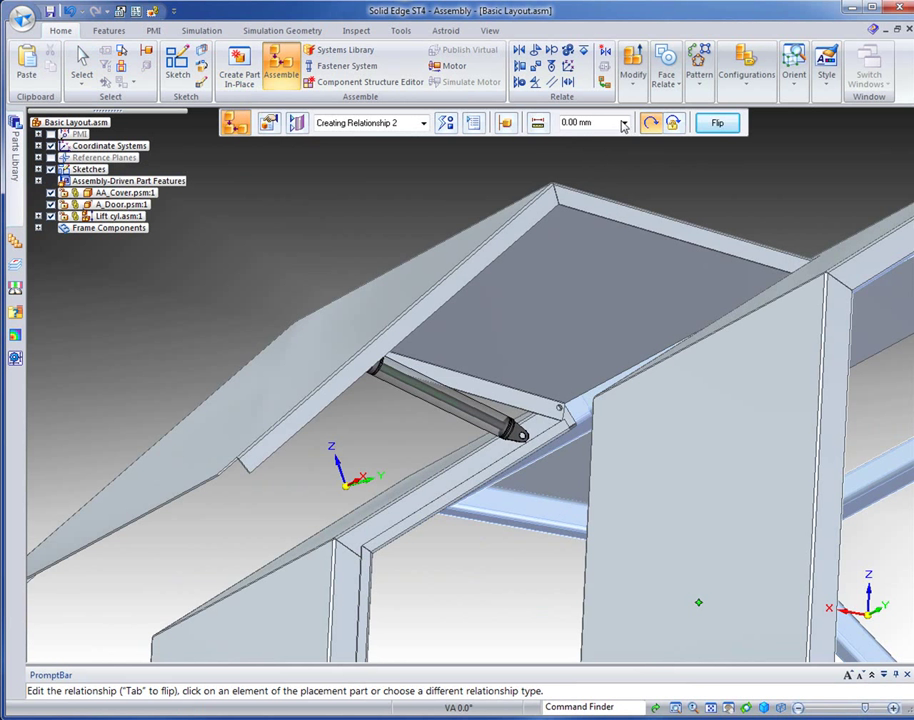
left_click(633, 70)
Drag the door open, extending the cylinder, then swing it back nearly closed
left_click(648, 113)
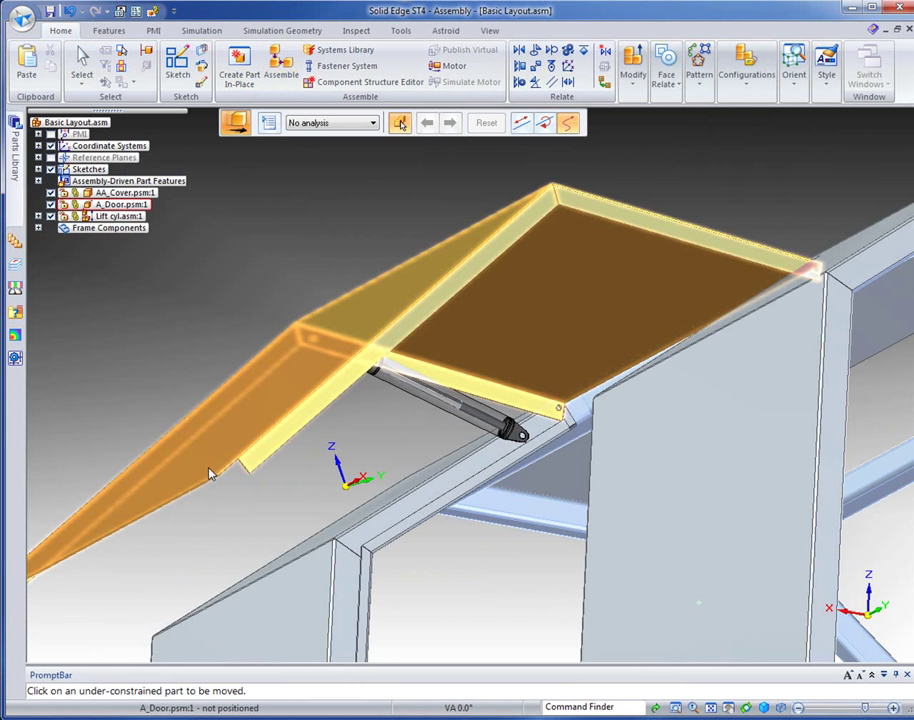
left_click(204, 473)
left_click_drag(147, 337, 563, 197)
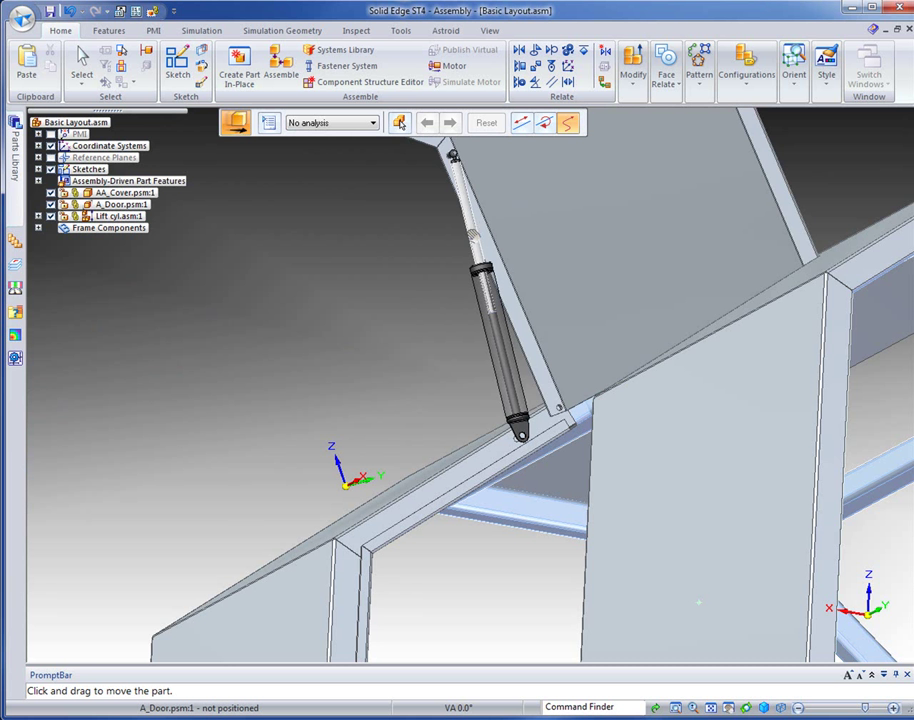
left_click_drag(463, 245, 412, 376)
key("ctrl+f")
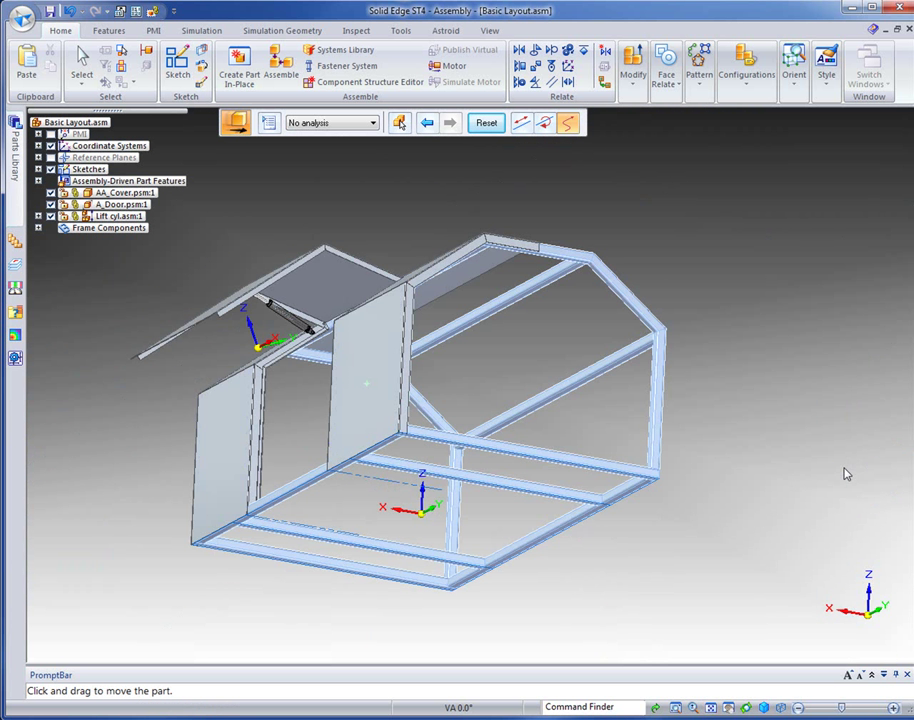
middle_click_drag(848, 473, 874, 531)
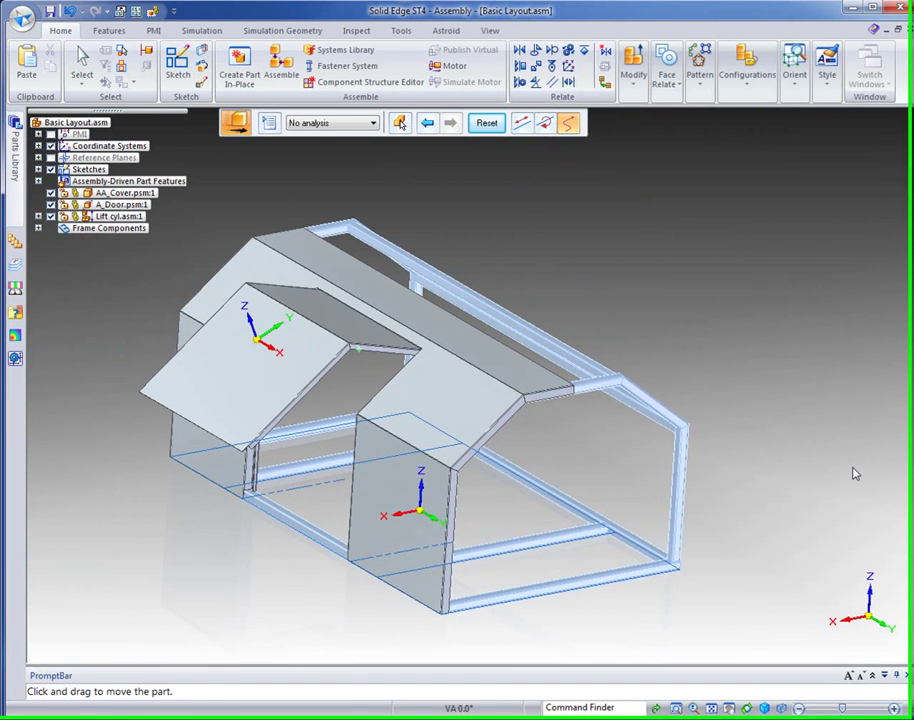
Reset the door to its original position and drag it shut flush in the opening
left_click(490, 123)
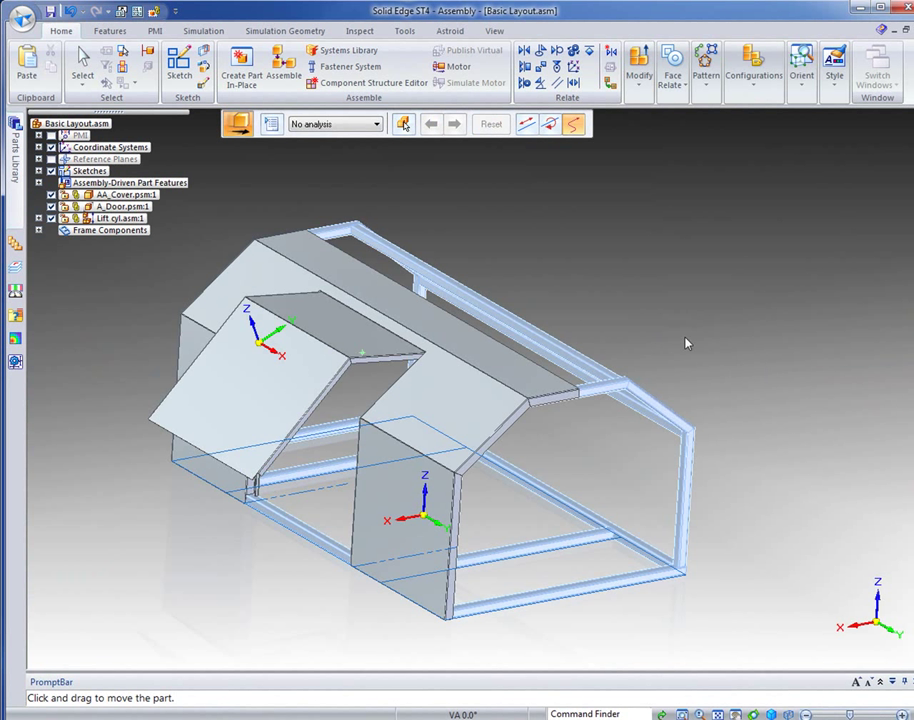
left_click_drag(240, 411, 335, 496)
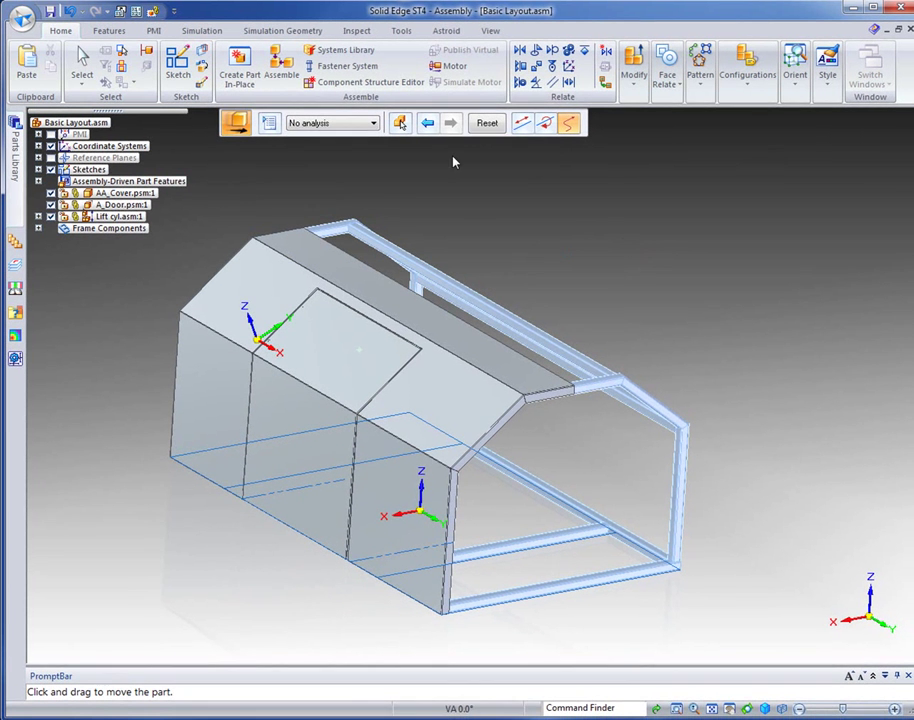
key("Escape")
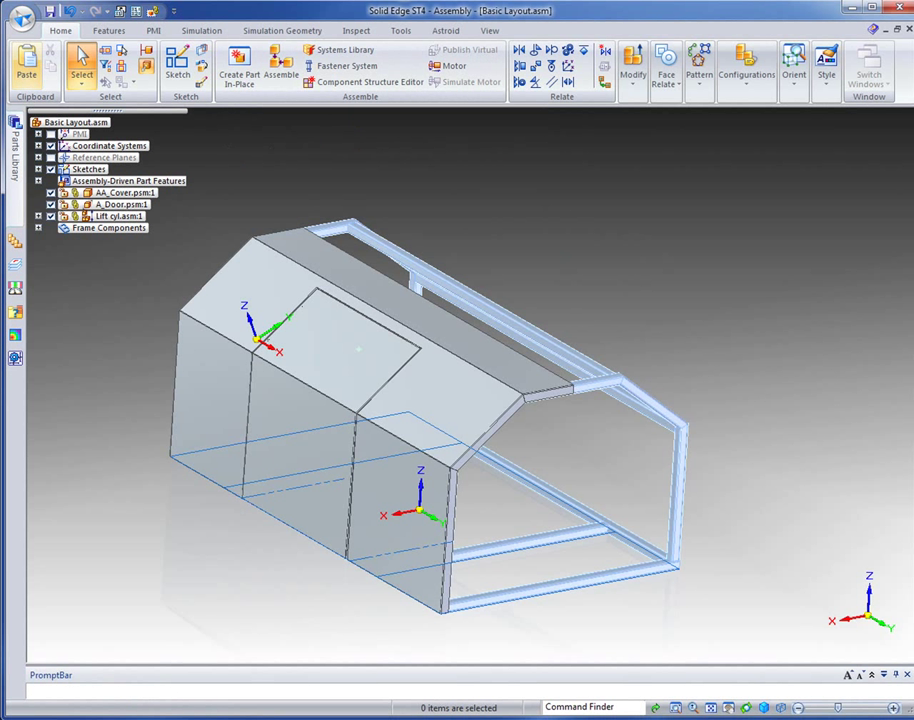
In Property Manager, enter AB-0987, revision A and title Cover on the AA_Cover.psm row
left_click(21, 19)
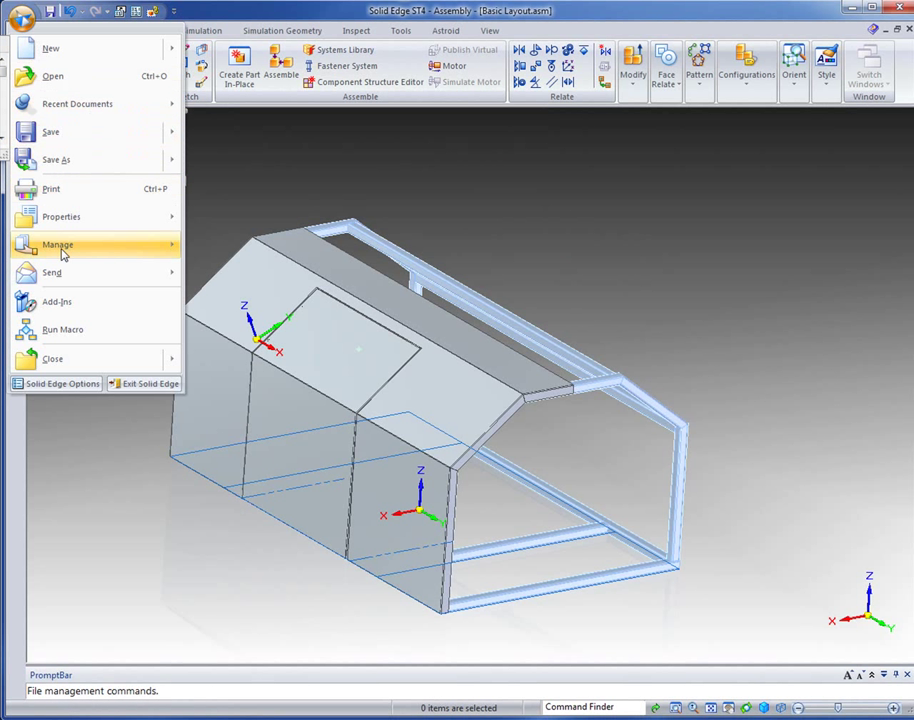
mouse_move(72, 225)
left_click(300, 121)
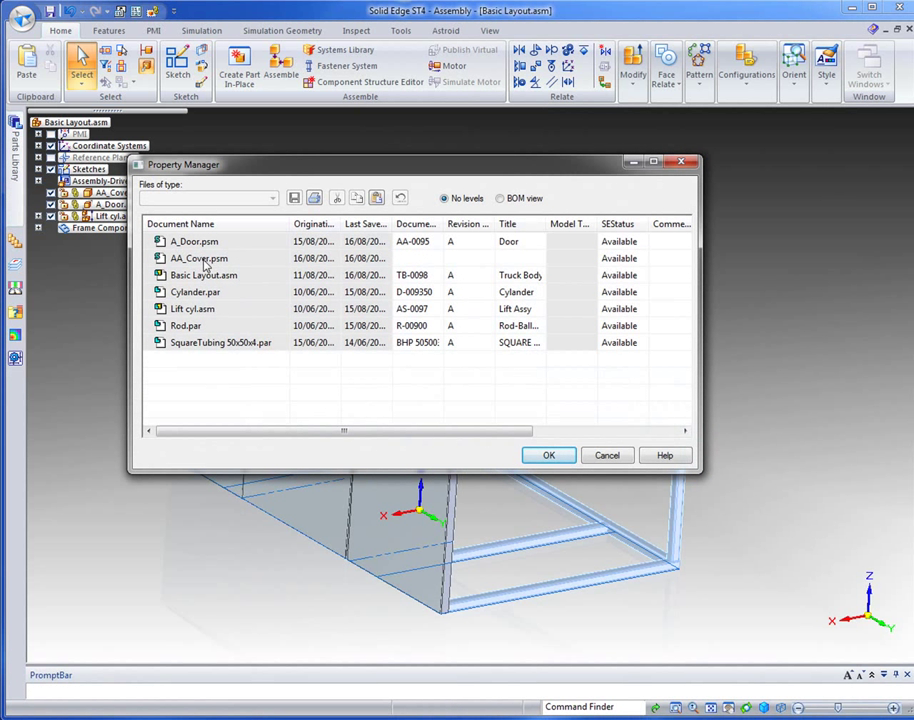
left_click(412, 259)
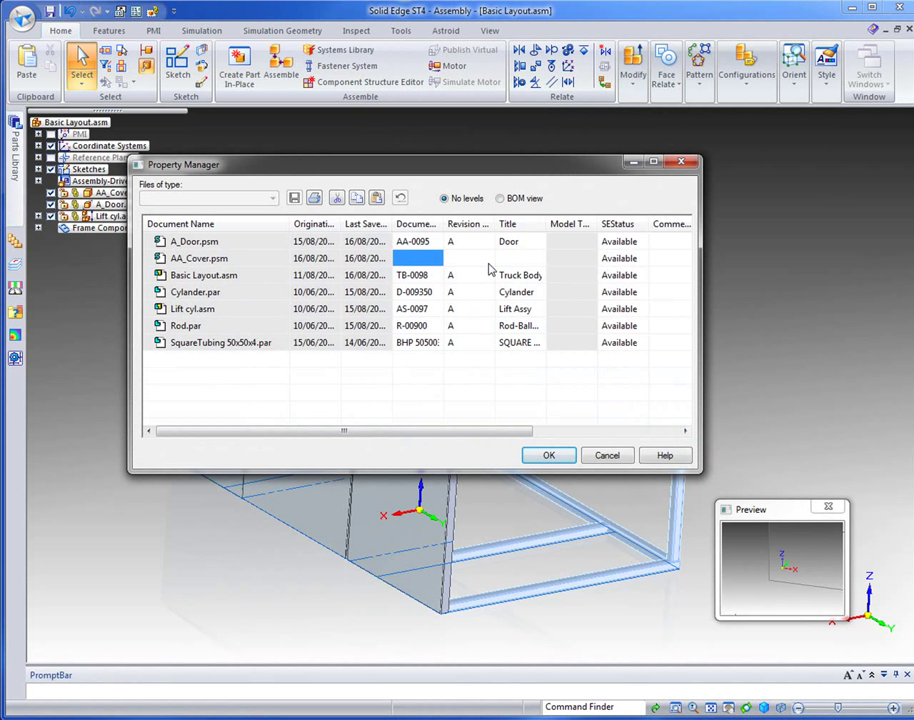
type("AB-0987")
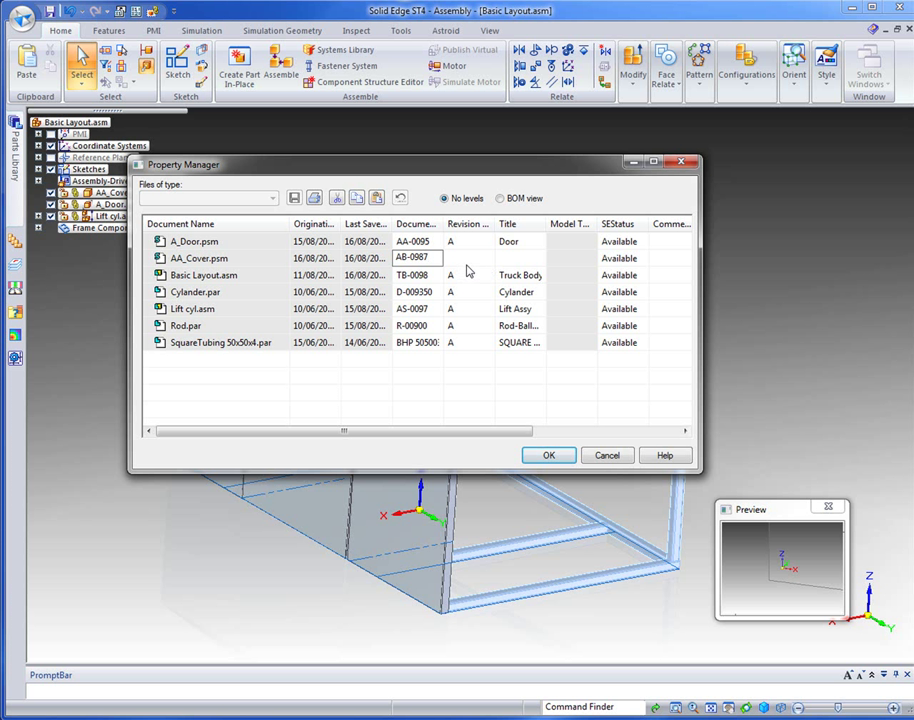
key("Tab")
type("A")
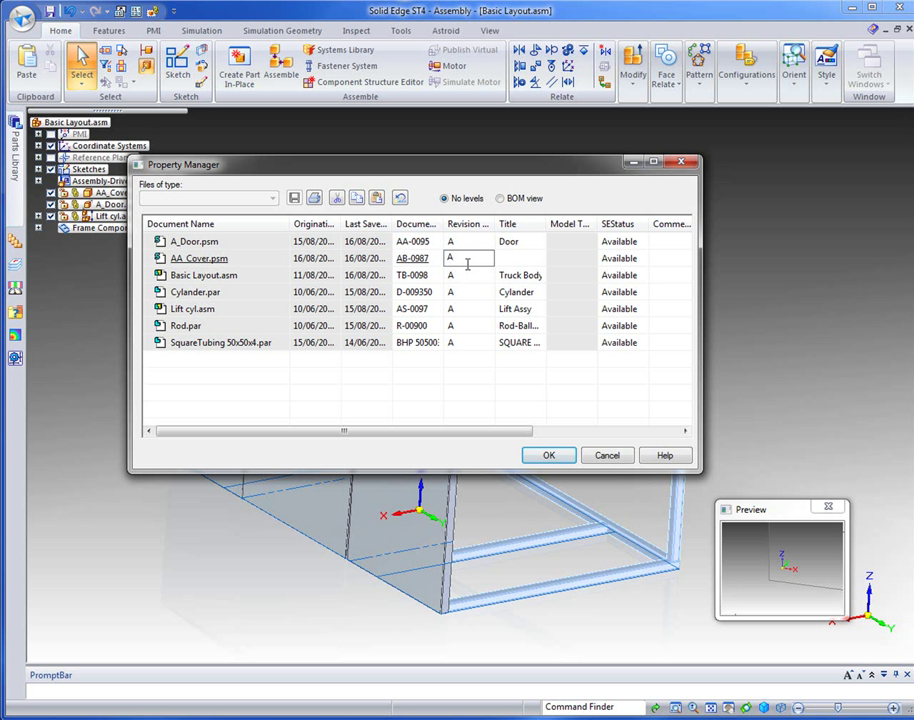
key("Tab")
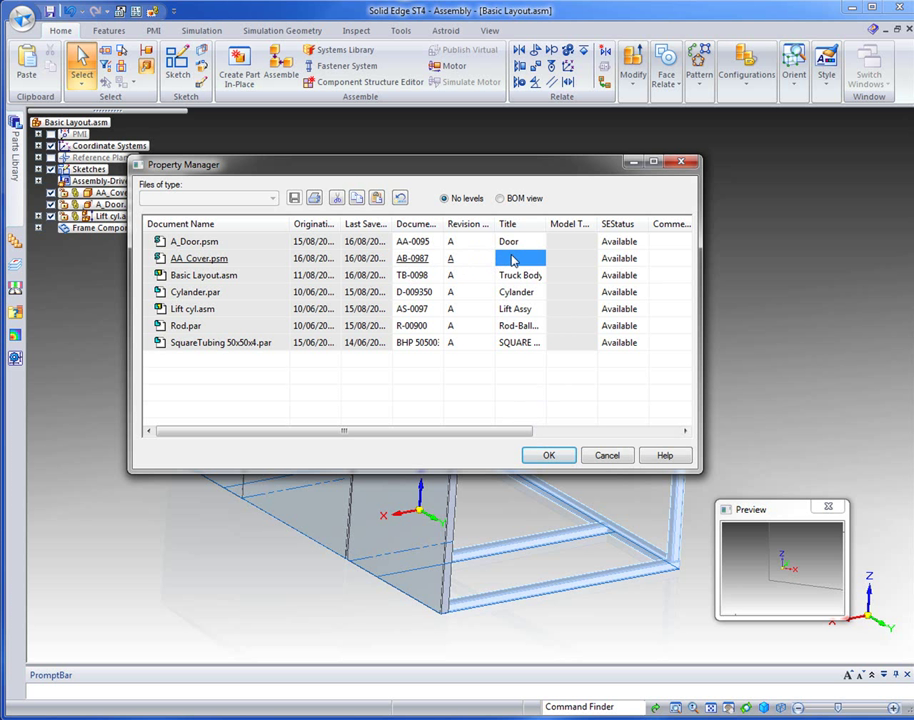
type("Cover")
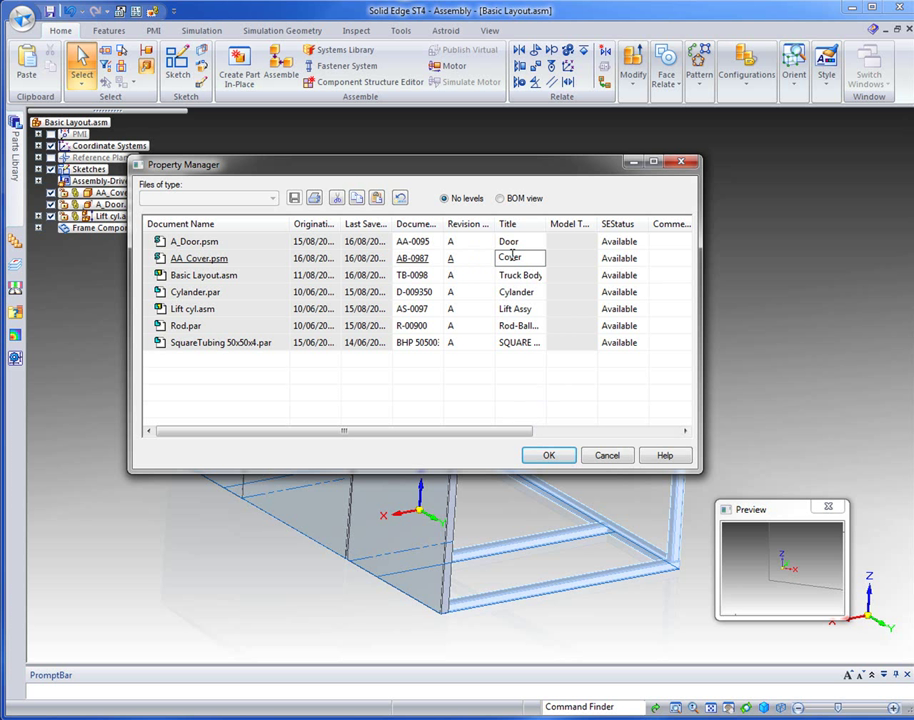
left_click(552, 456)
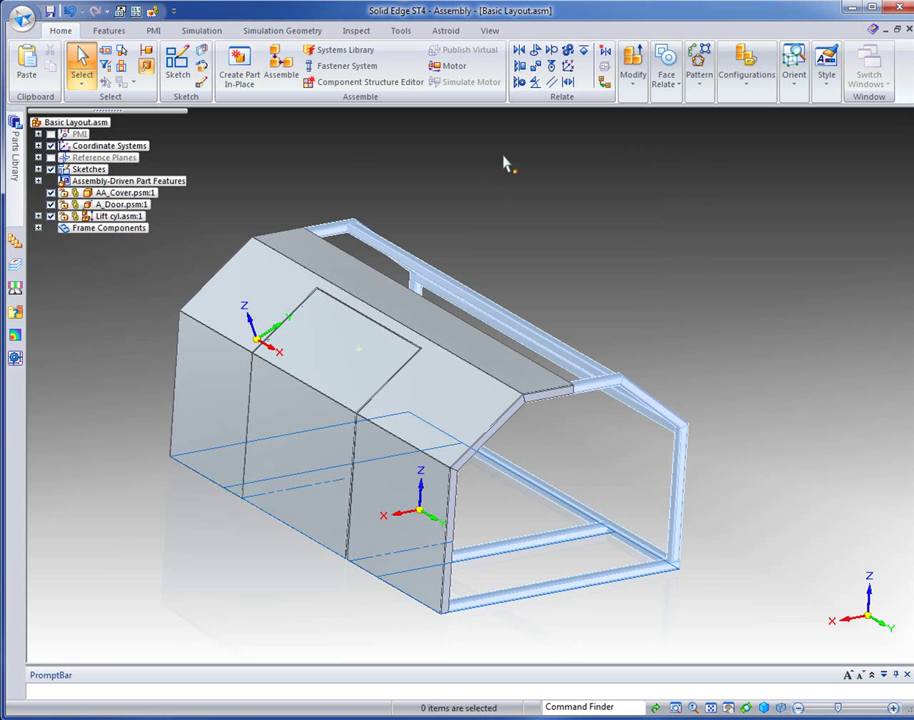
Open the assembly's Physical Properties Manager and set A_Door.psm's material to stainless steel
left_click(356, 30)
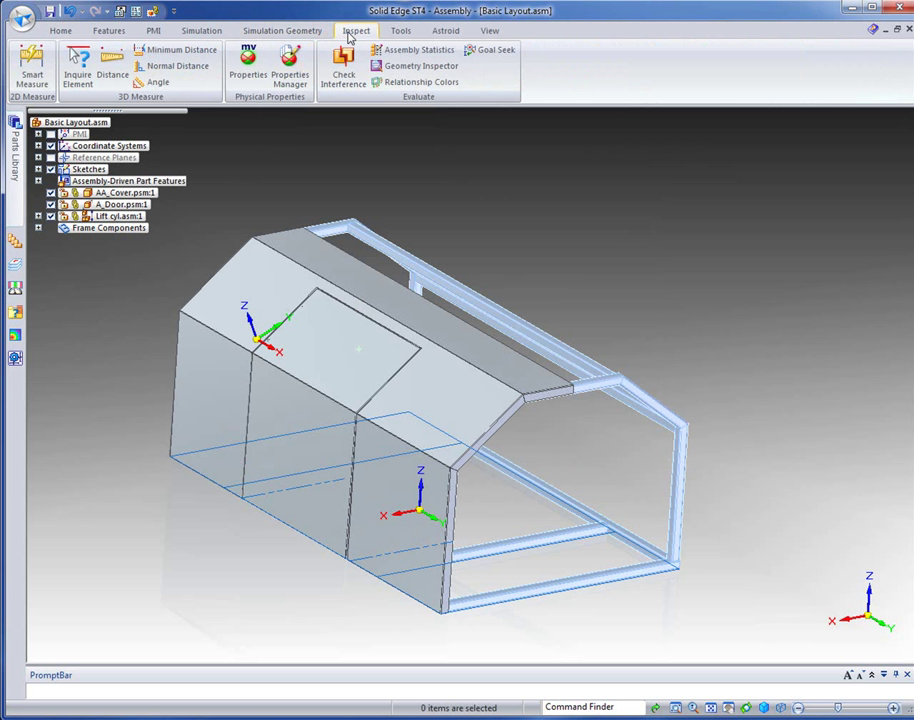
left_click(289, 78)
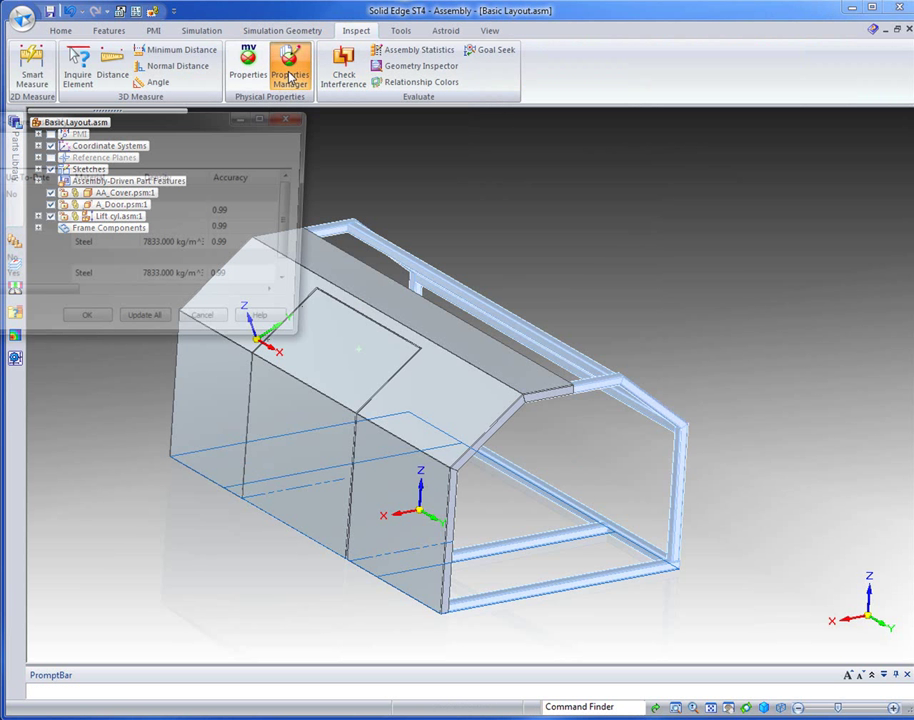
left_click_drag(196, 118, 512, 126)
left_click(382, 224)
left_click(412, 222)
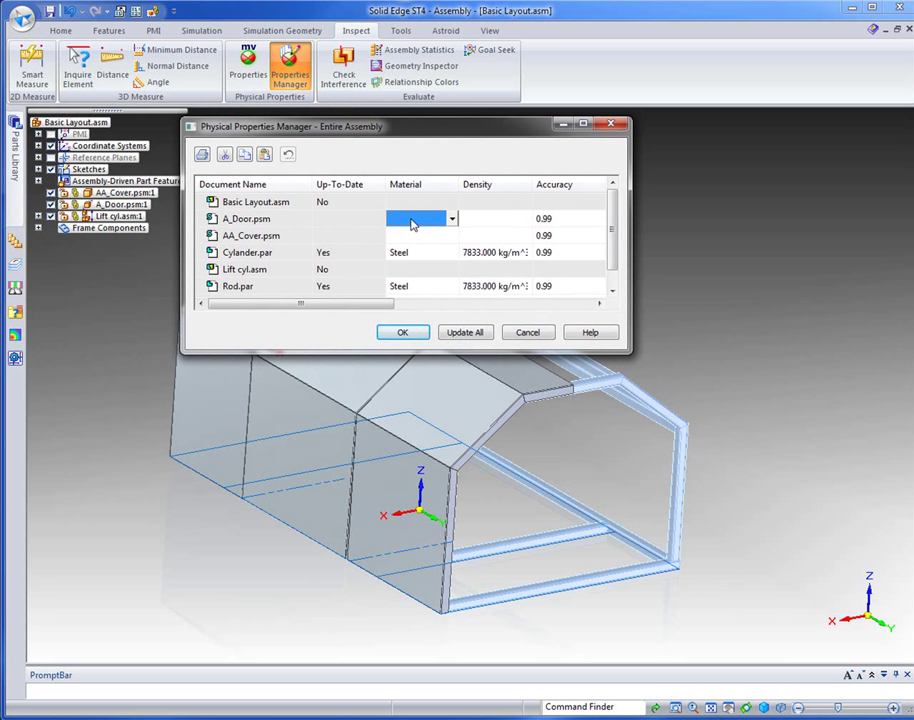
left_click(452, 219)
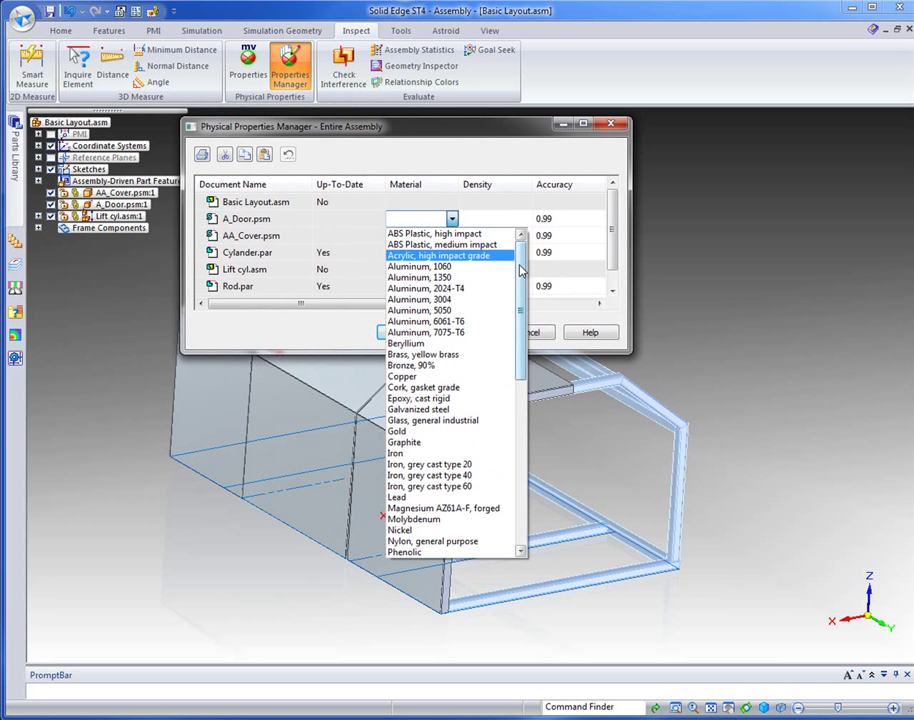
left_click_drag(520, 262, 531, 345)
scroll(531, 345, "down", 4)
left_click(465, 400)
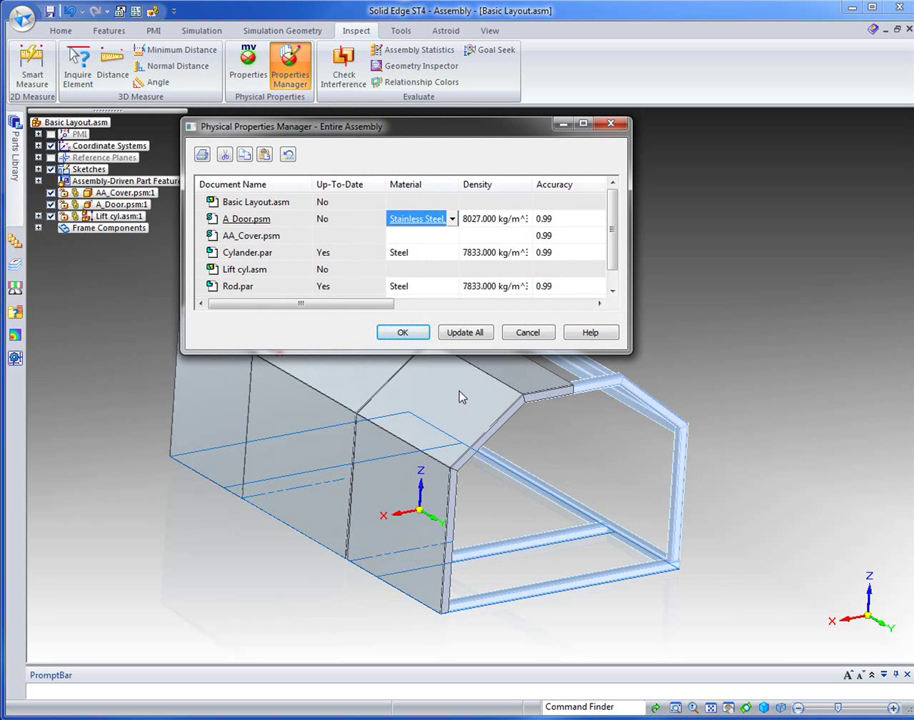
Set AA_Cover.psm's material to Stainless Steel, 304
left_click(412, 238)
left_click(452, 235)
left_click_drag(521, 288, 520, 417)
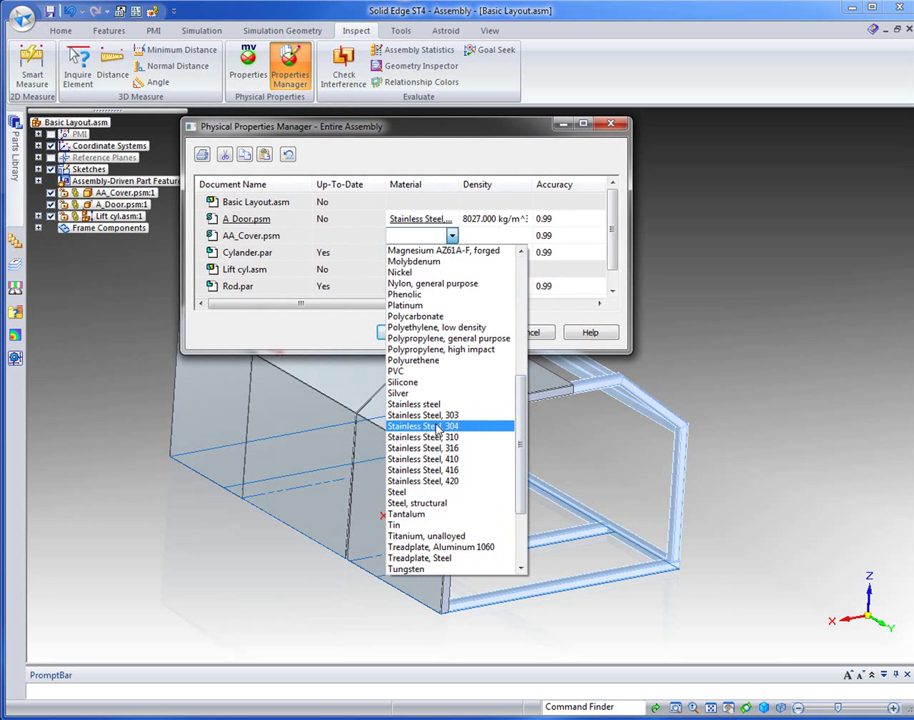
left_click(478, 415)
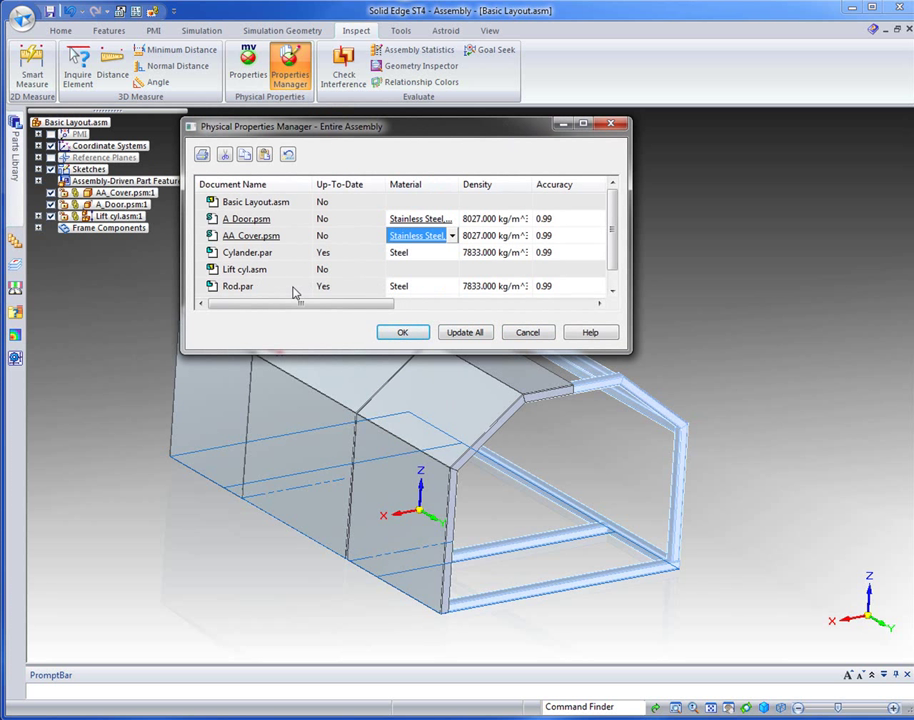
Update physical properties for all documents and close the manager
left_click(614, 277)
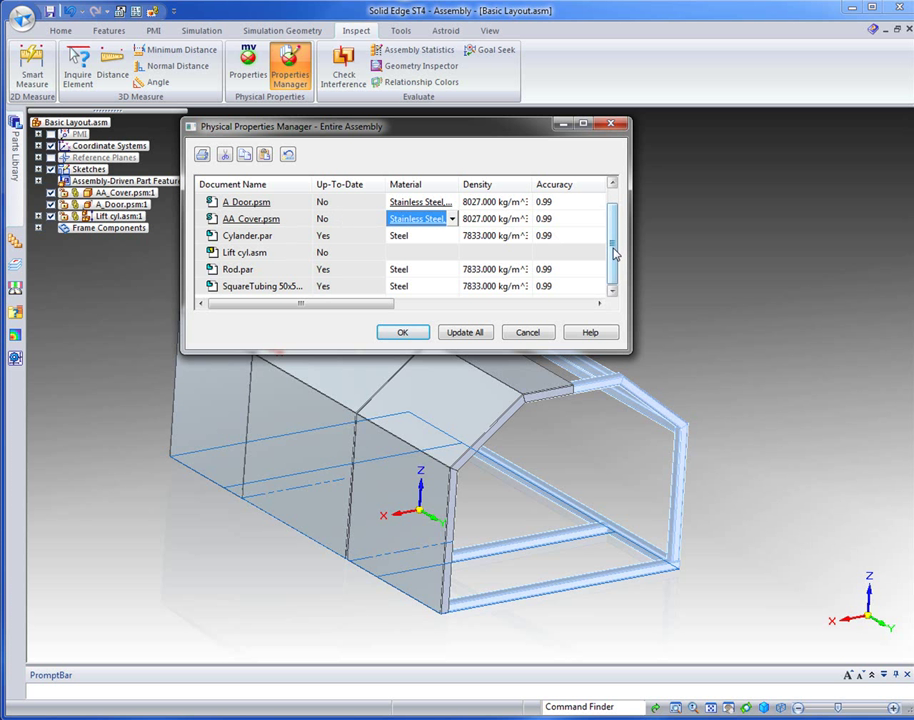
scroll(614, 246, "up", 1)
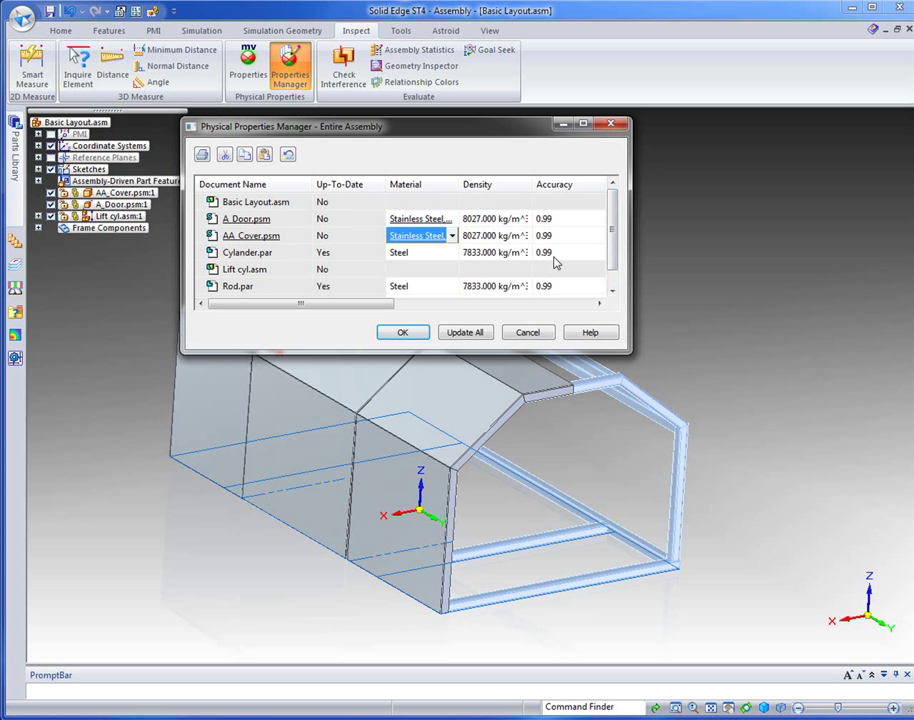
left_click(476, 333)
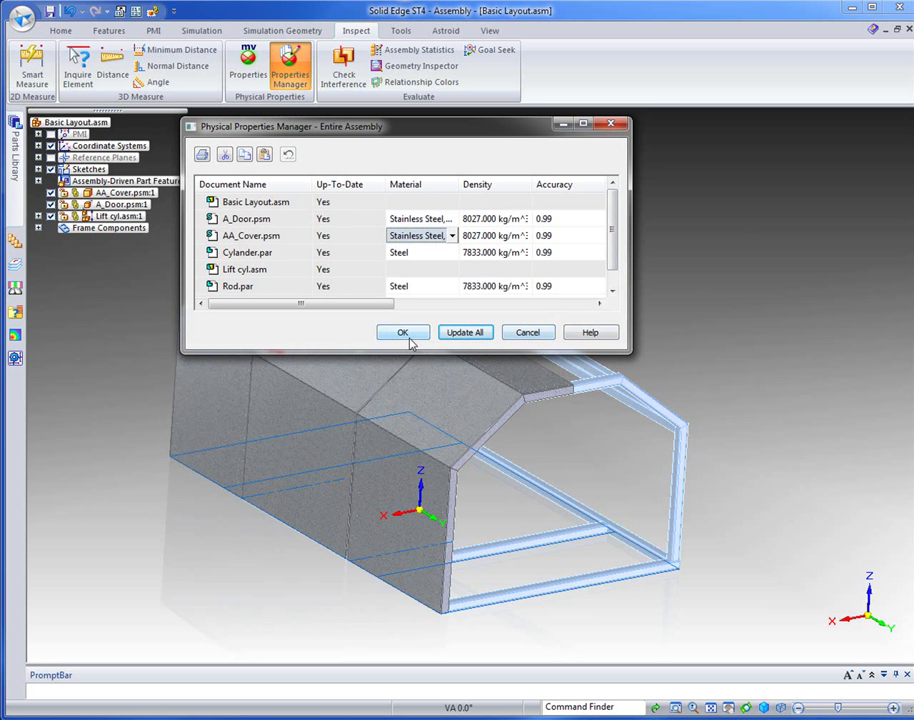
left_click(397, 333)
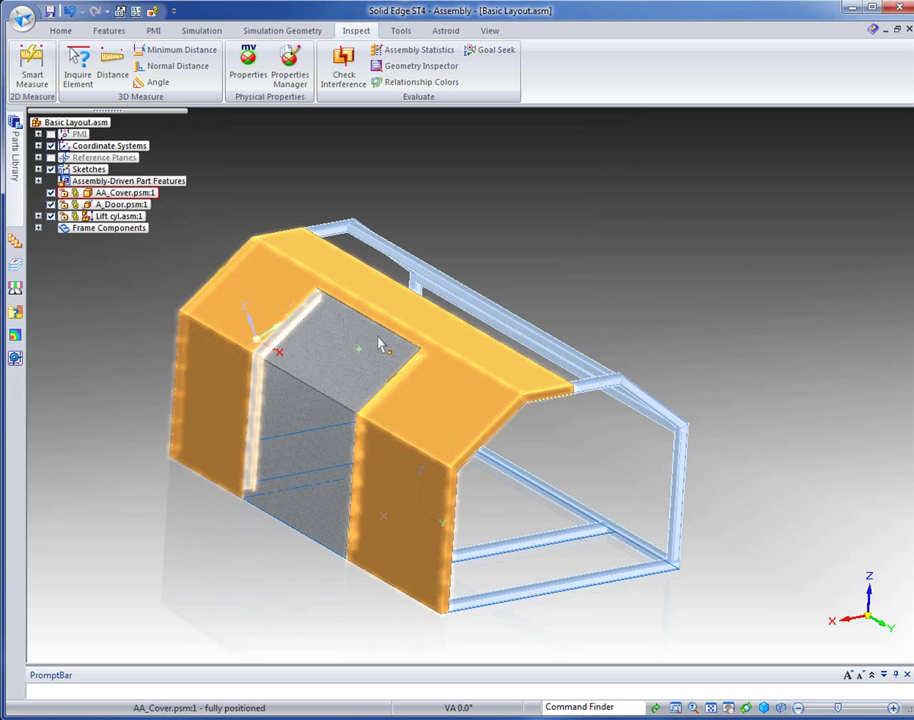
Hide AA_Cover.psm and A_Door.psm in PathFinder and show Sketch_1 under Sketches
left_click(51, 193)
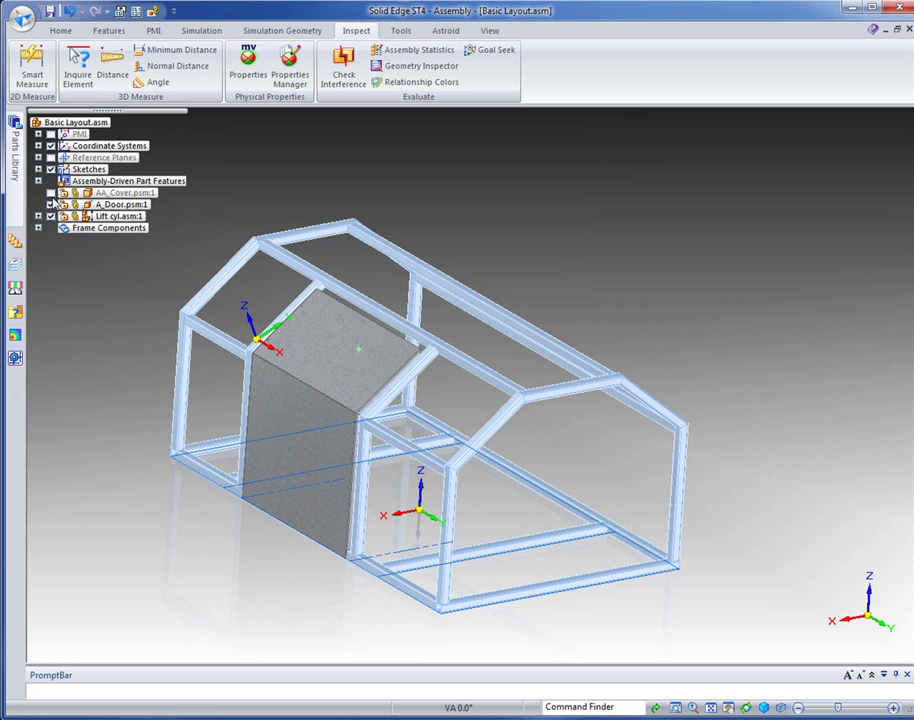
left_click(51, 204)
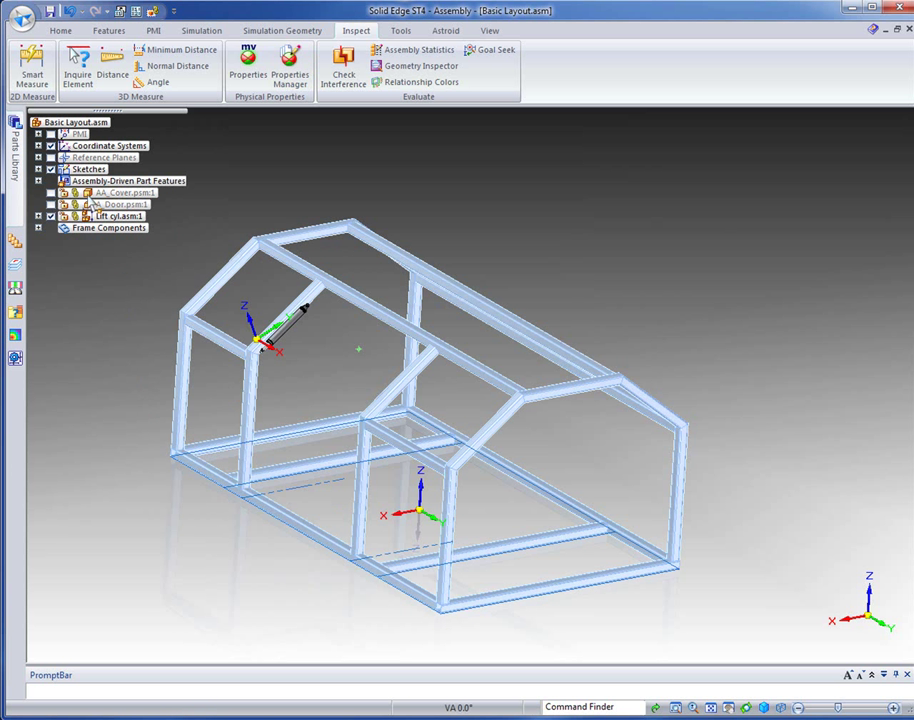
scroll(322, 457, "up", 4)
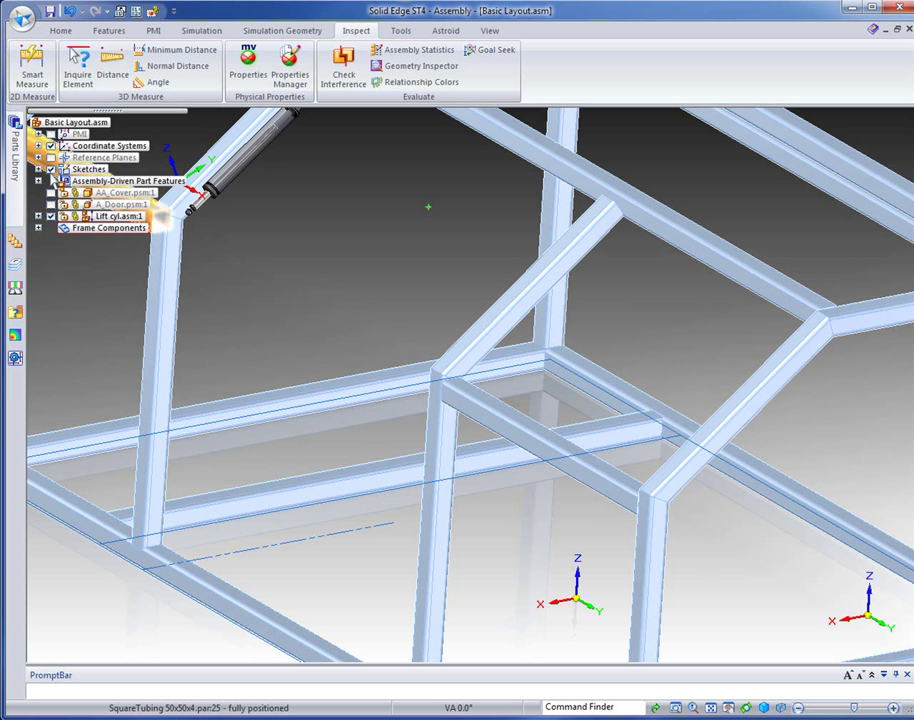
left_click(38, 169)
left_click(65, 181)
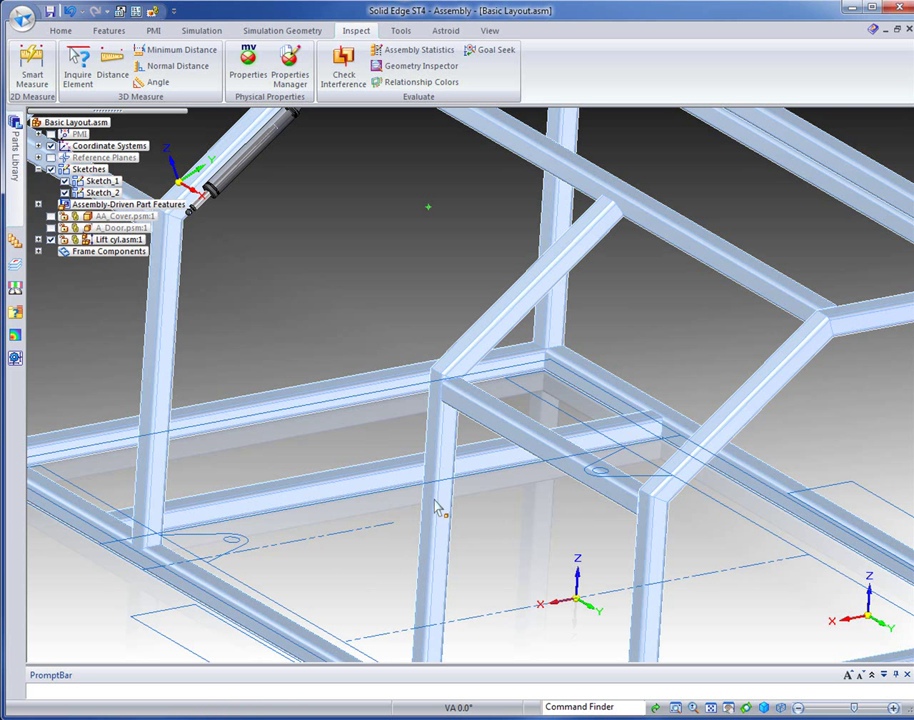
Drag A-Bracket.psm from the Parts Library into the assembly
left_click(13, 160)
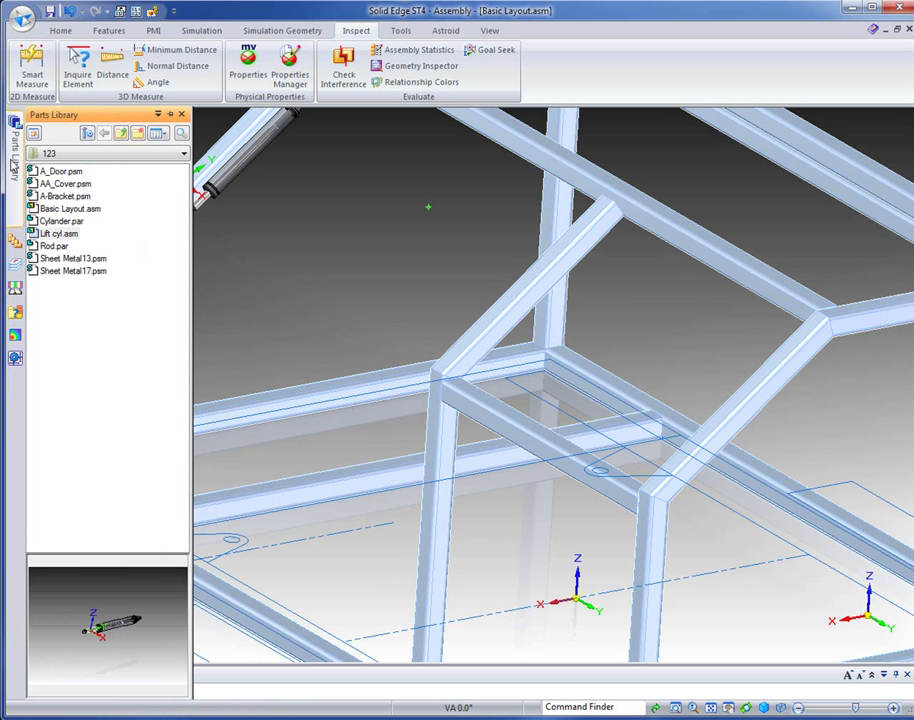
left_click(80, 198)
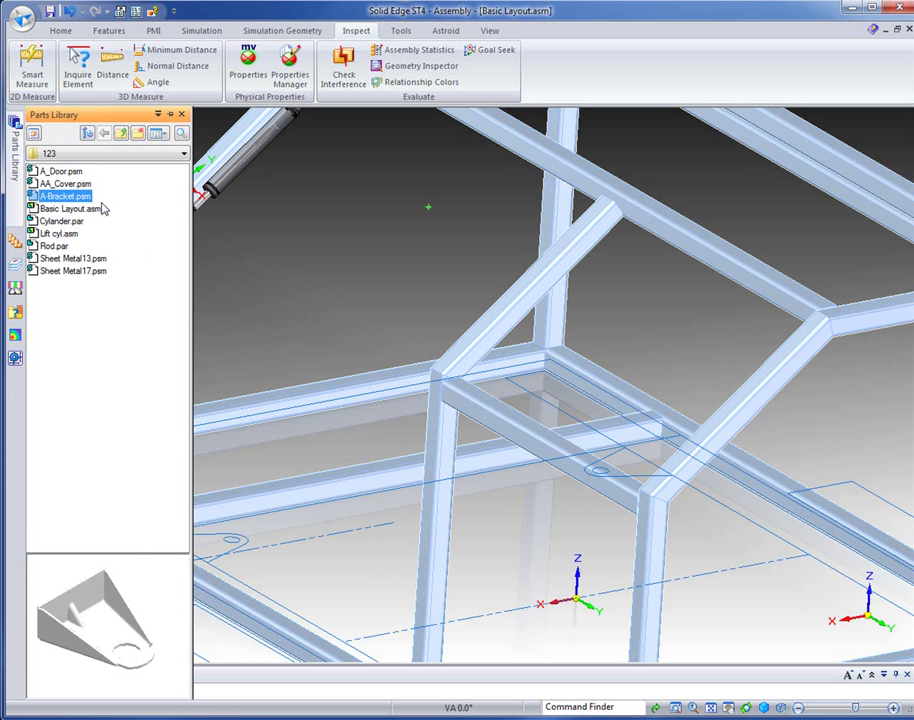
left_click_drag(84, 200, 373, 560)
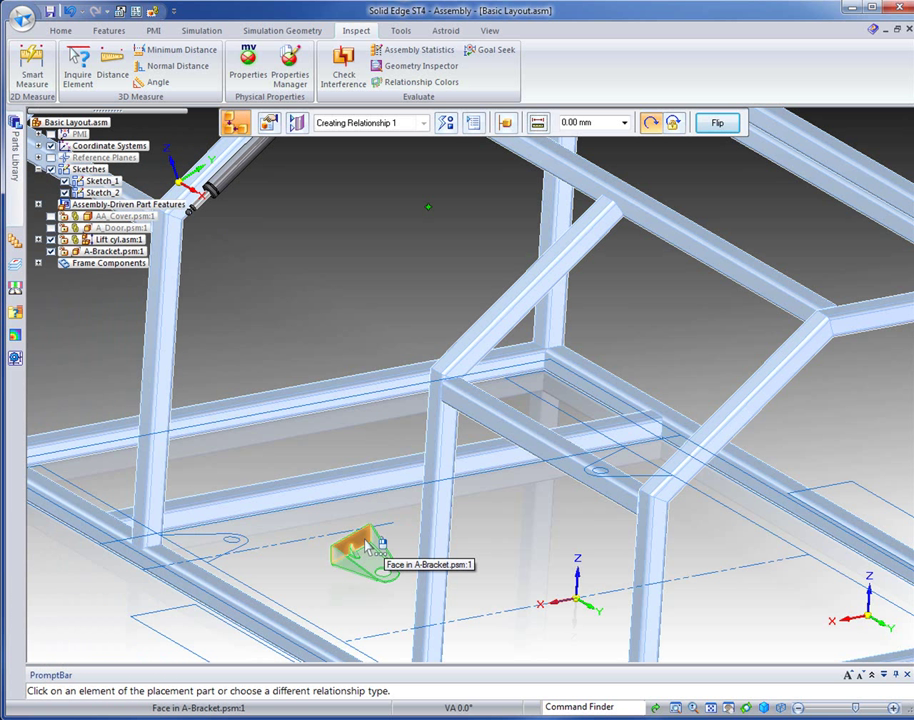
Mate the bracket face against the frame tube and align its hole edge using QuickPick
right_click(366, 544)
left_click(425, 556)
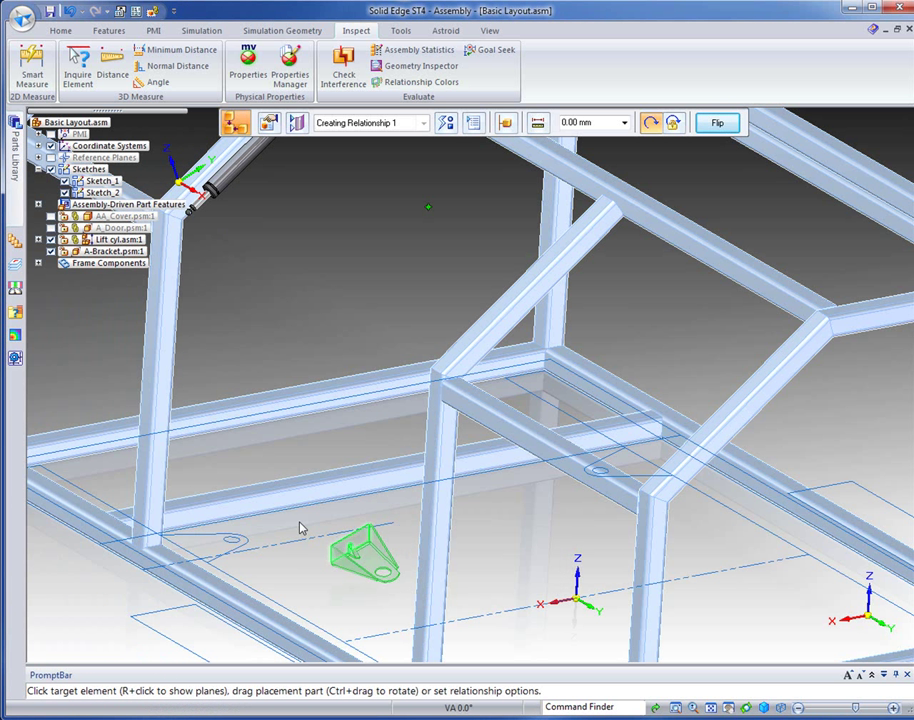
left_click(265, 504)
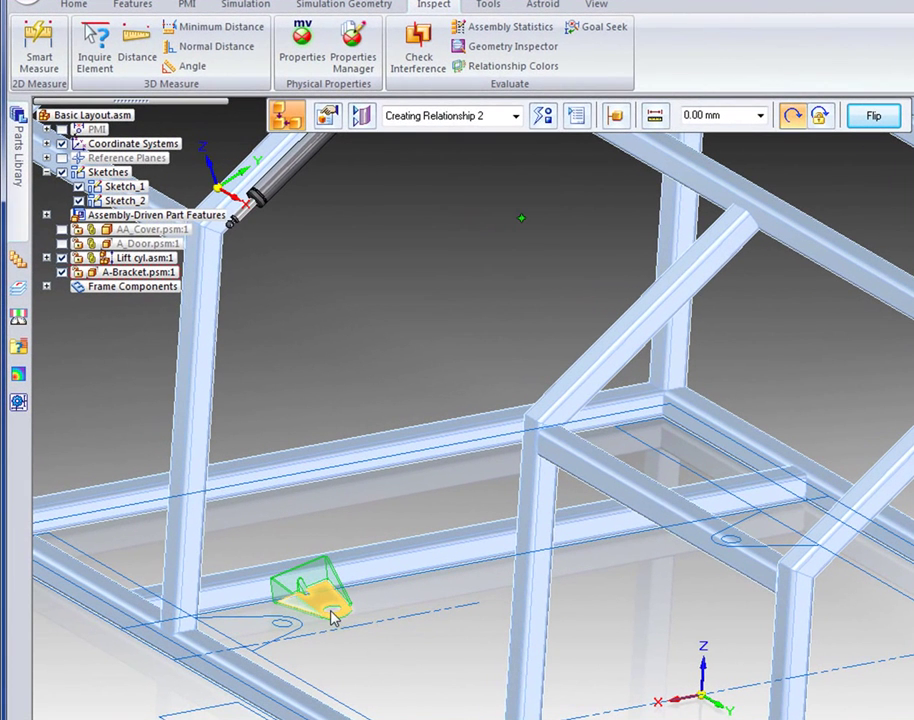
right_click(333, 618)
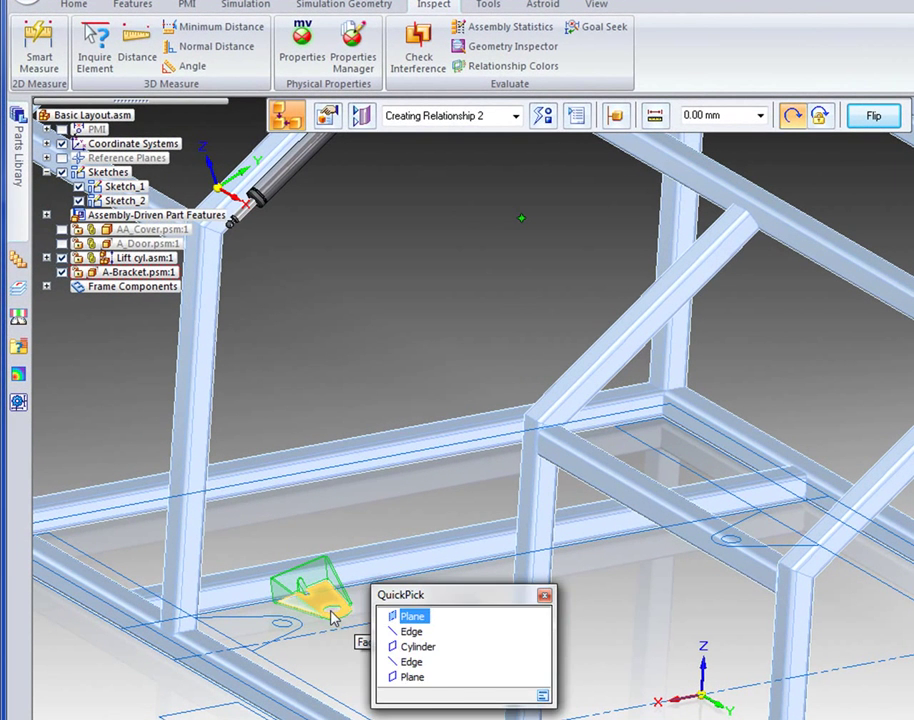
left_click(416, 664)
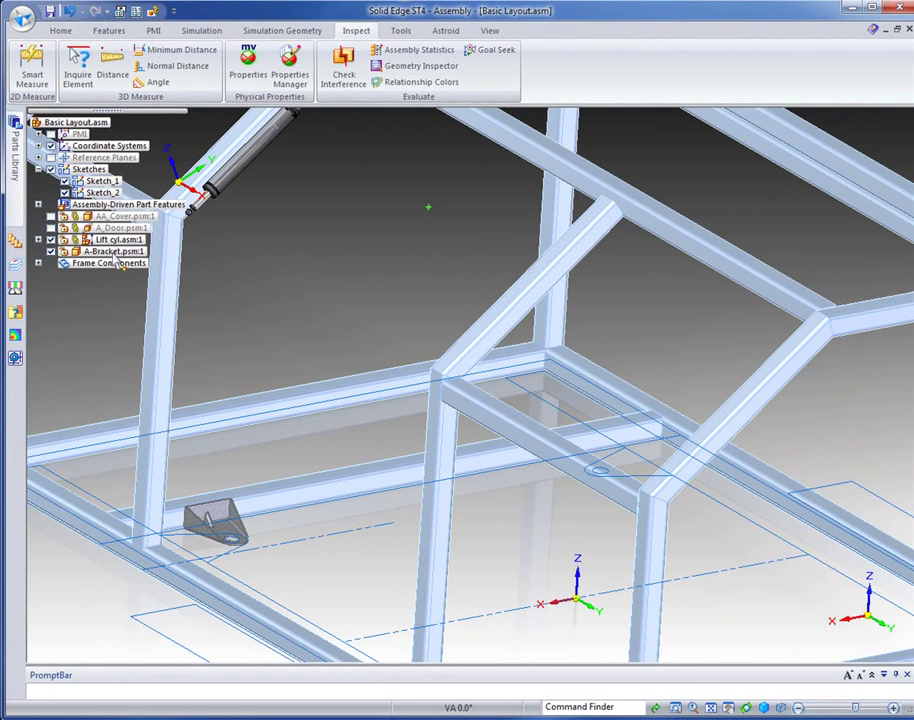
Drop a copy of A-Bracket.psm:1 in, mate it to the cross-rail tube, align its hole to the sketch
left_click(212, 526)
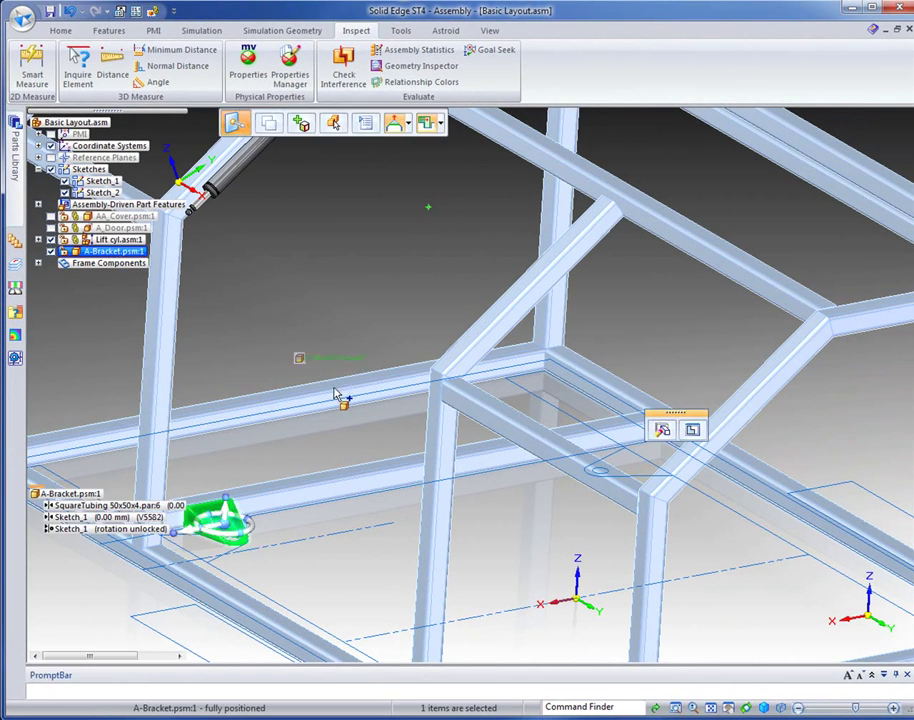
left_click_drag(510, 510, 512, 526)
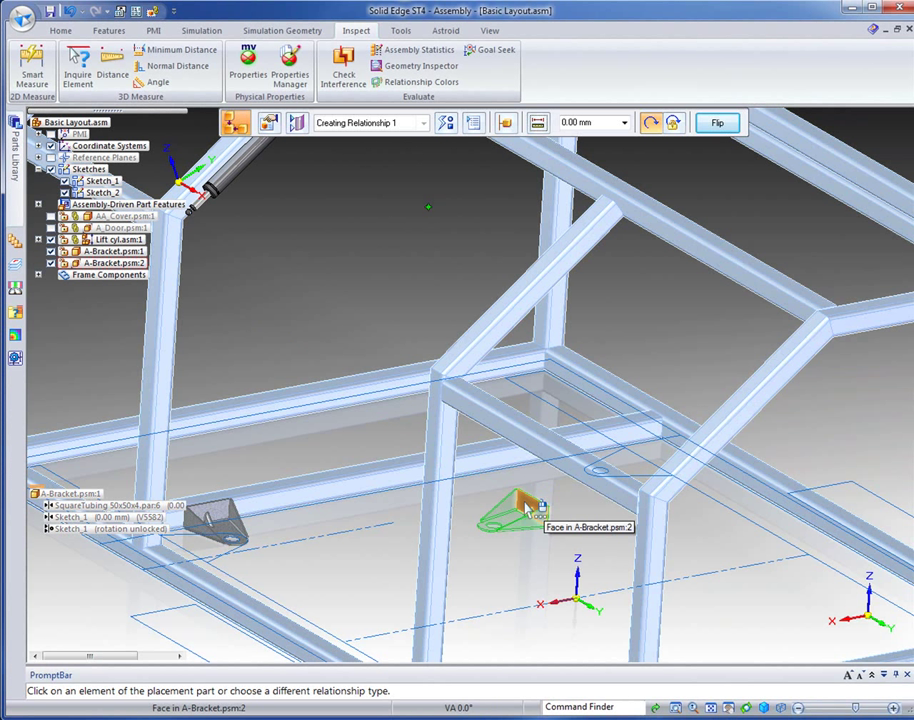
right_click(527, 508)
left_click(598, 521)
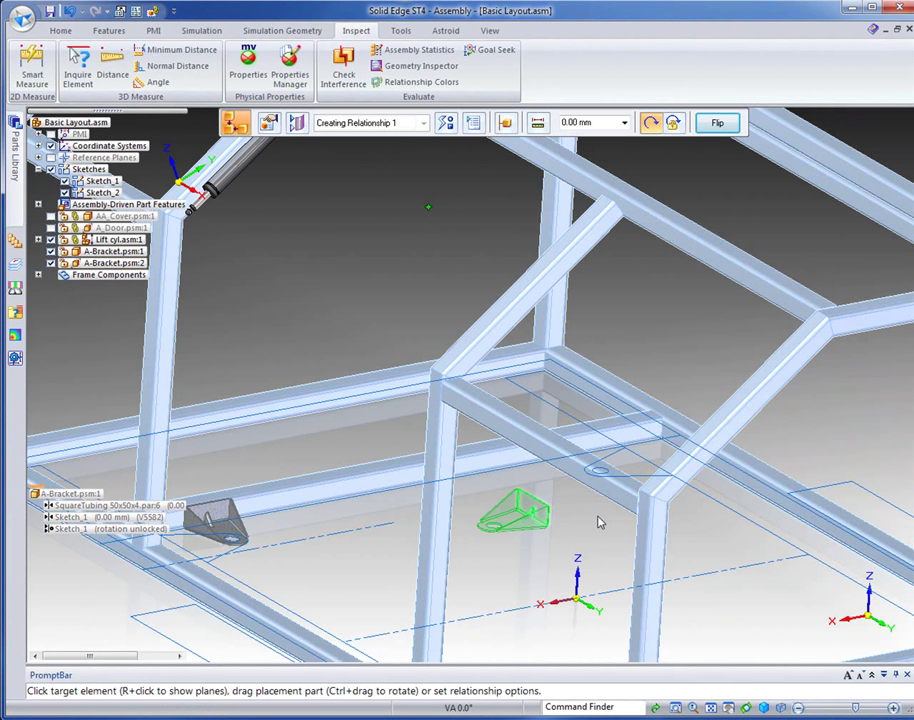
left_click(497, 462)
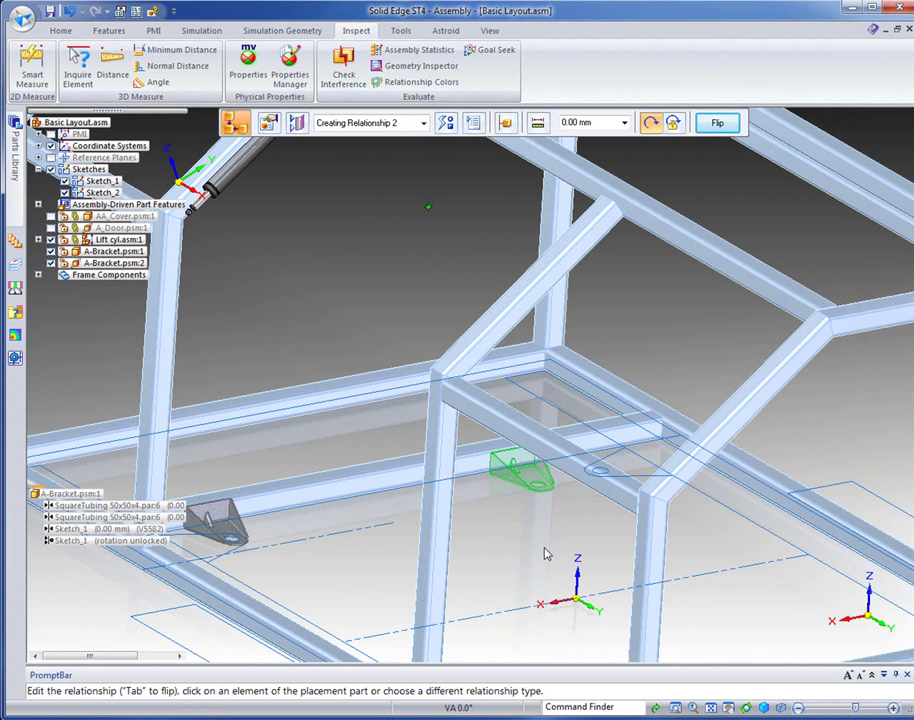
right_click(544, 487)
left_click(604, 530)
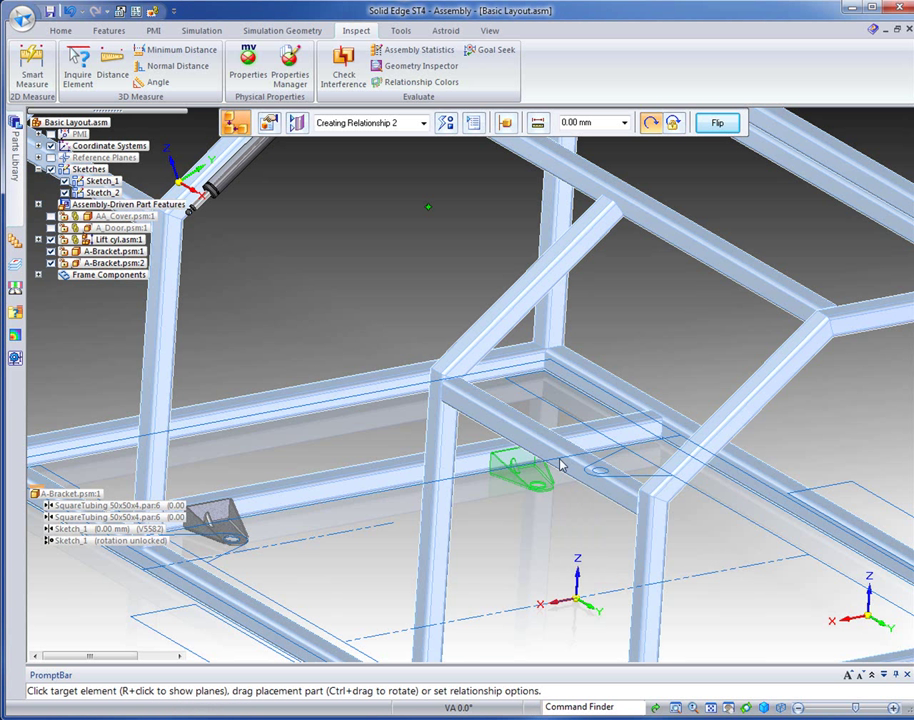
left_click(602, 470)
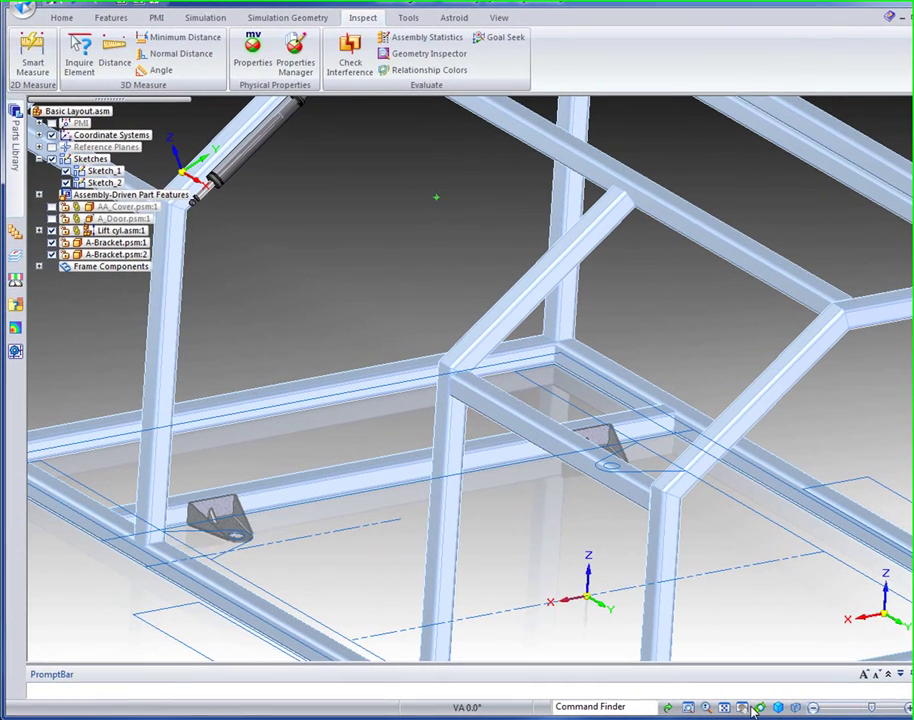
Pan toward the frame's far side and paste a third A-Bracket copy
left_click(745, 707)
left_click_drag(578, 646, 424, 423)
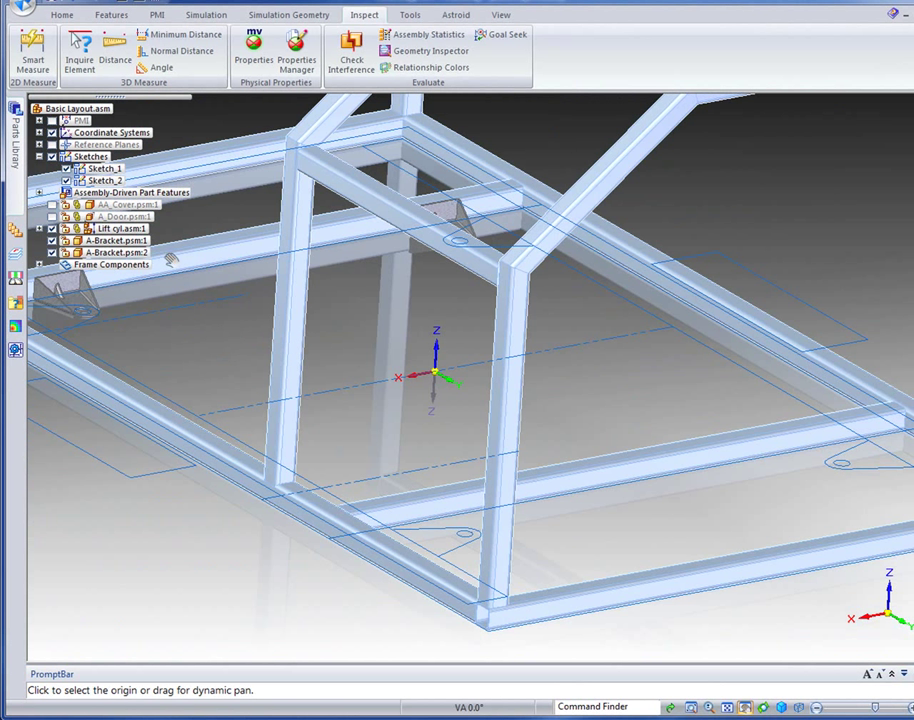
key("Escape")
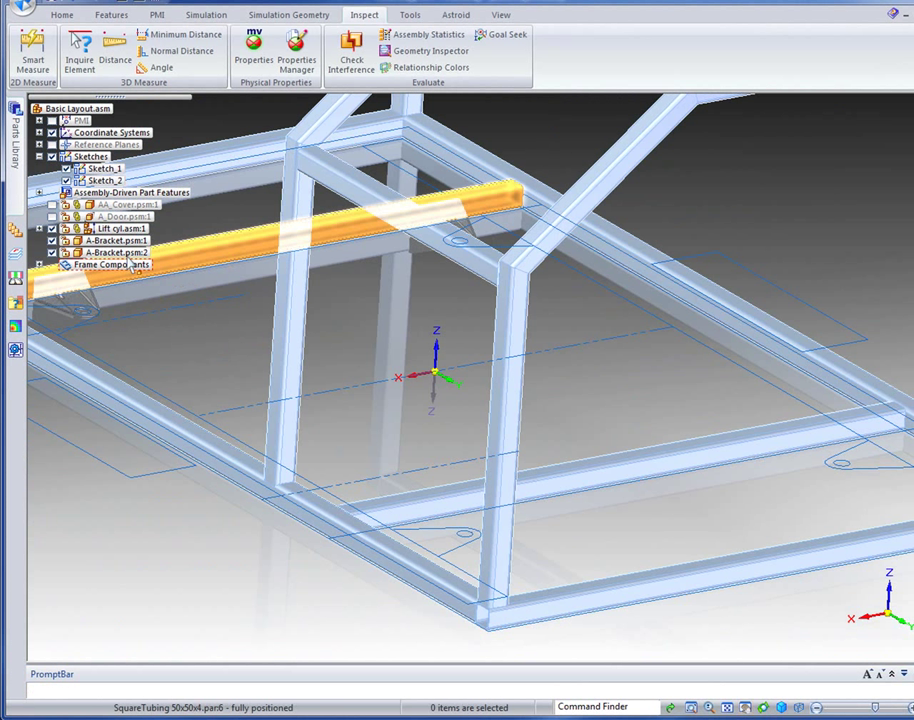
left_click(120, 241)
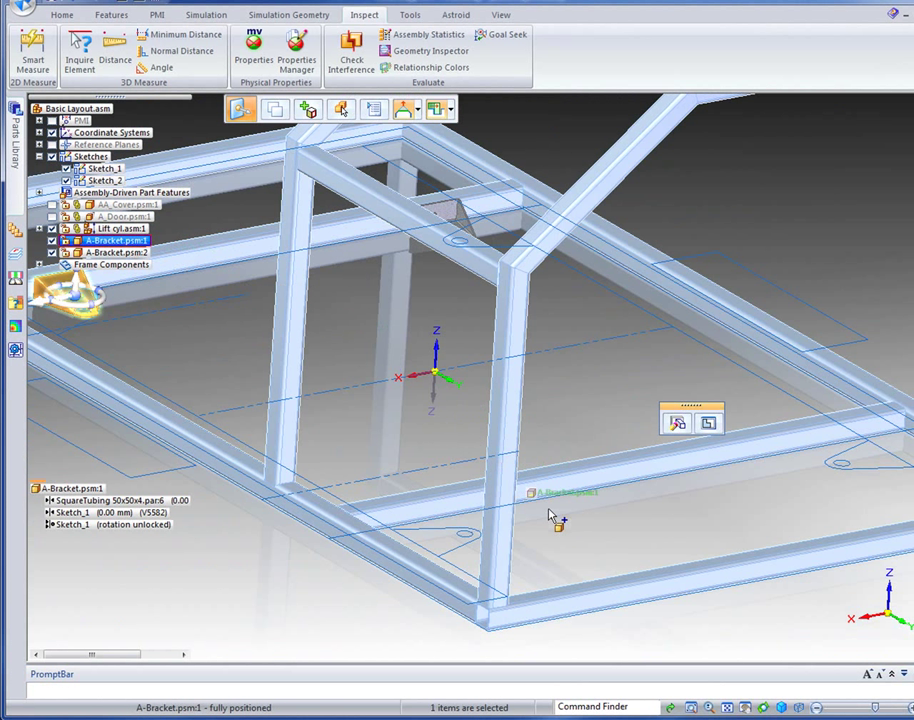
key("ctrl+c")
key("ctrl+v")
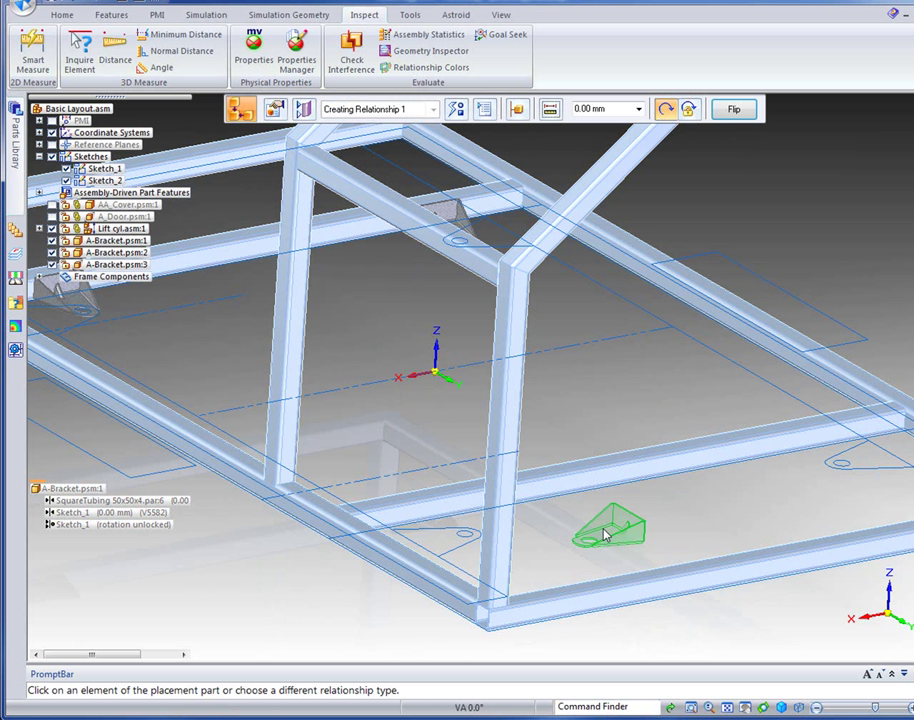
Mate the third bracket onto the frame tube and snap its edge to the Sketch_1 circle
left_click(676, 518)
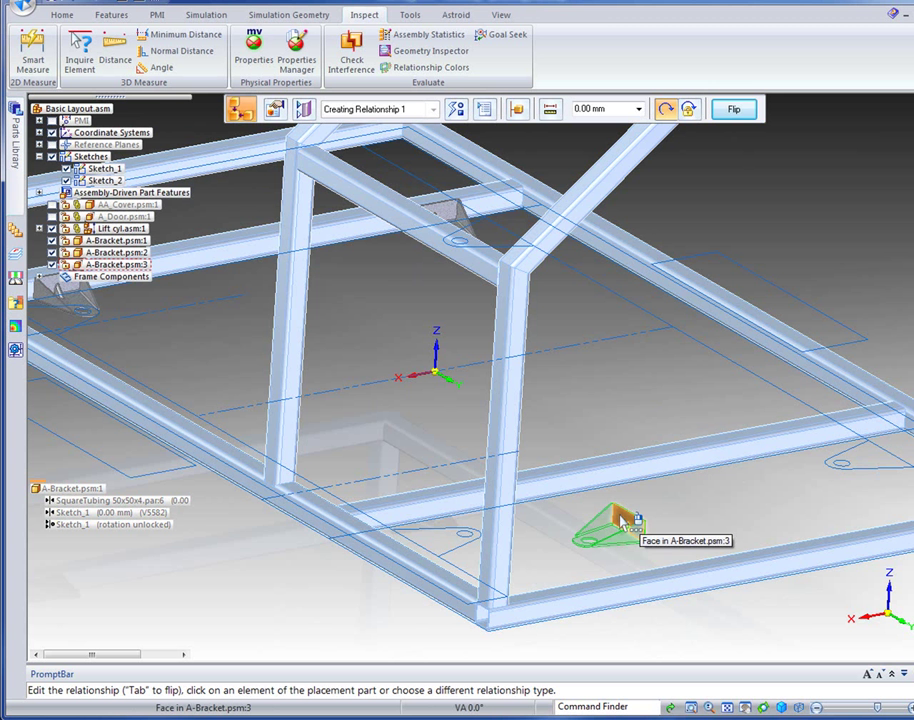
right_click(620, 520)
left_click(686, 532)
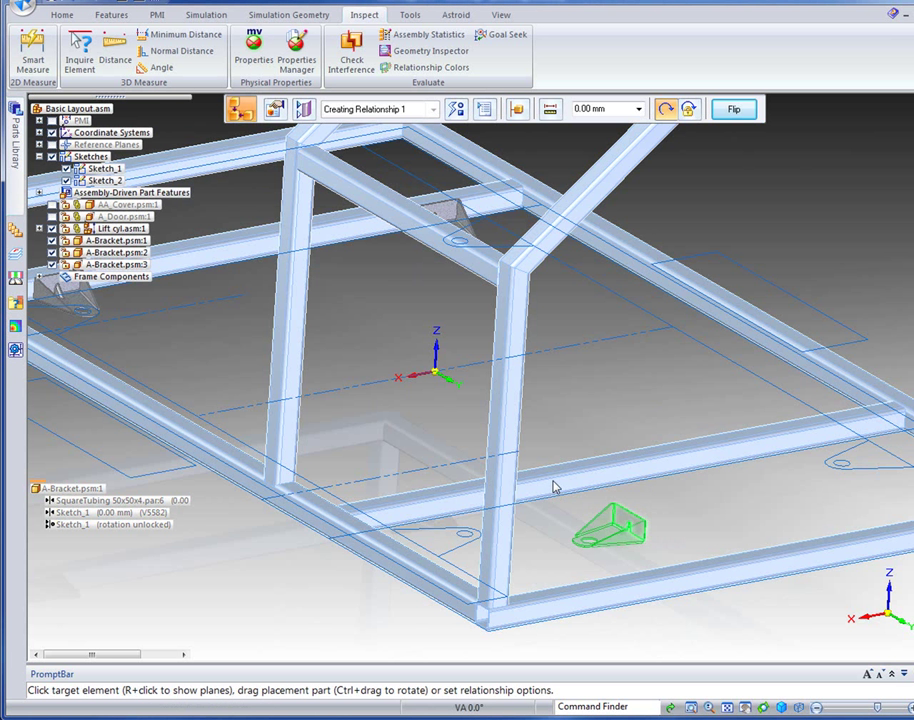
left_click(557, 485)
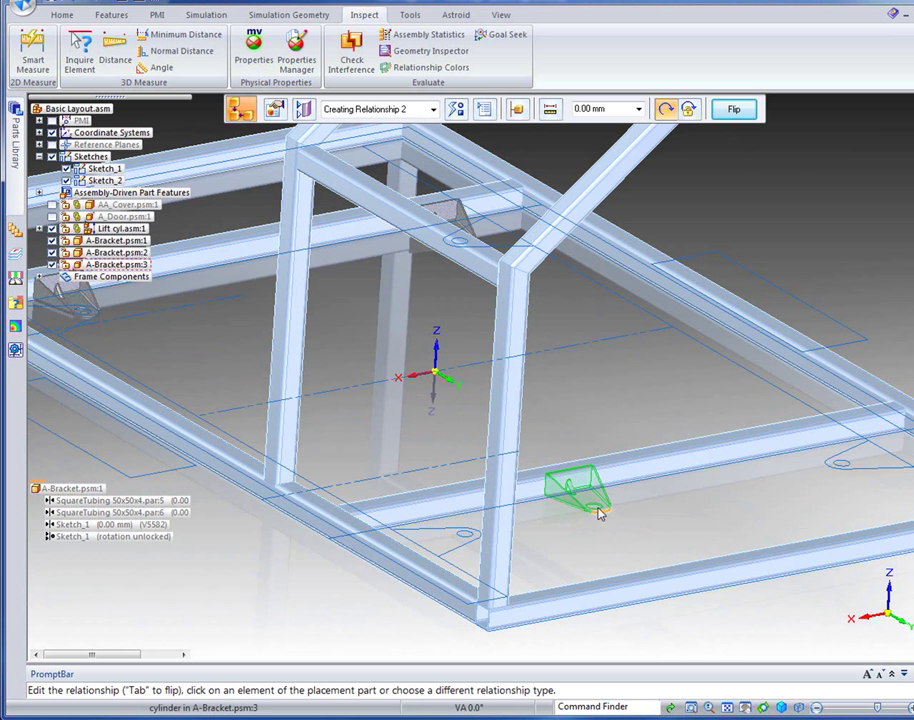
right_click(600, 514)
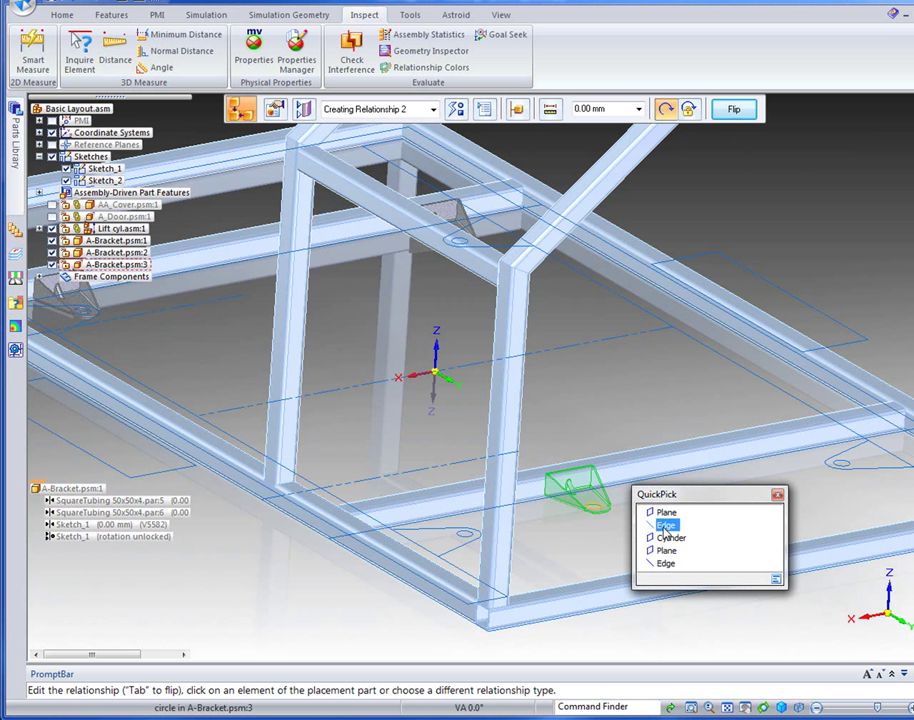
left_click(667, 560)
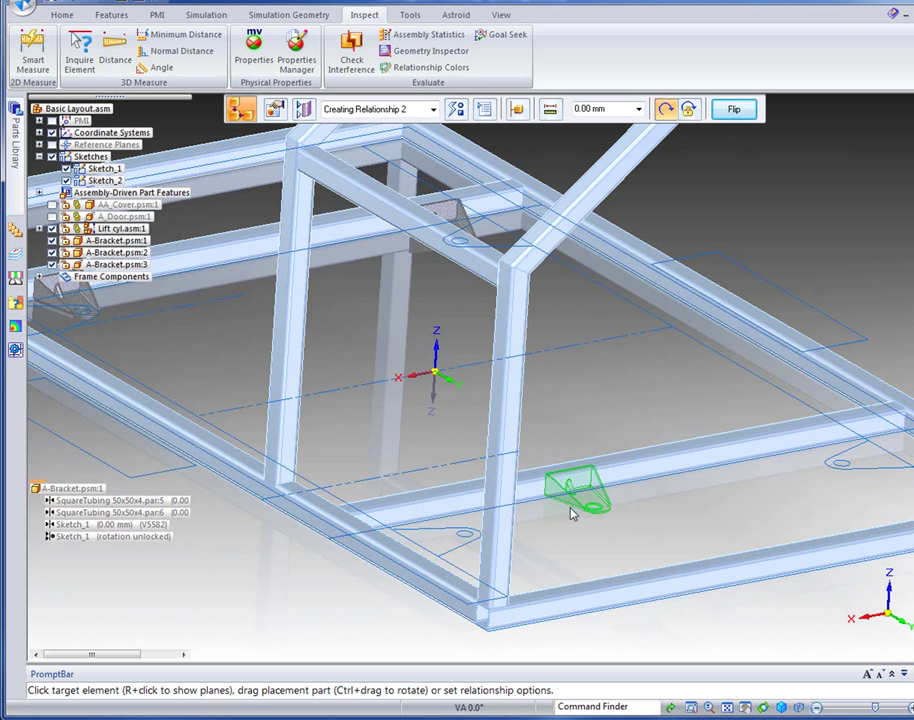
left_click(466, 538)
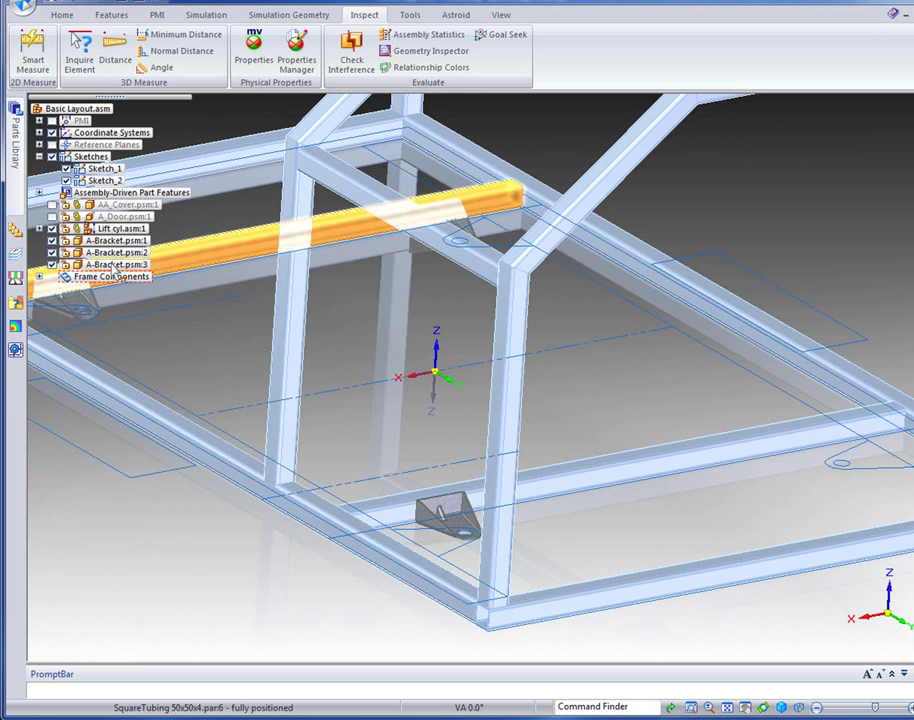
Place a fourth A-Bracket, mating its base face and edge onto the frame tube
left_click(116, 240)
left_click_drag(835, 475, 782, 504)
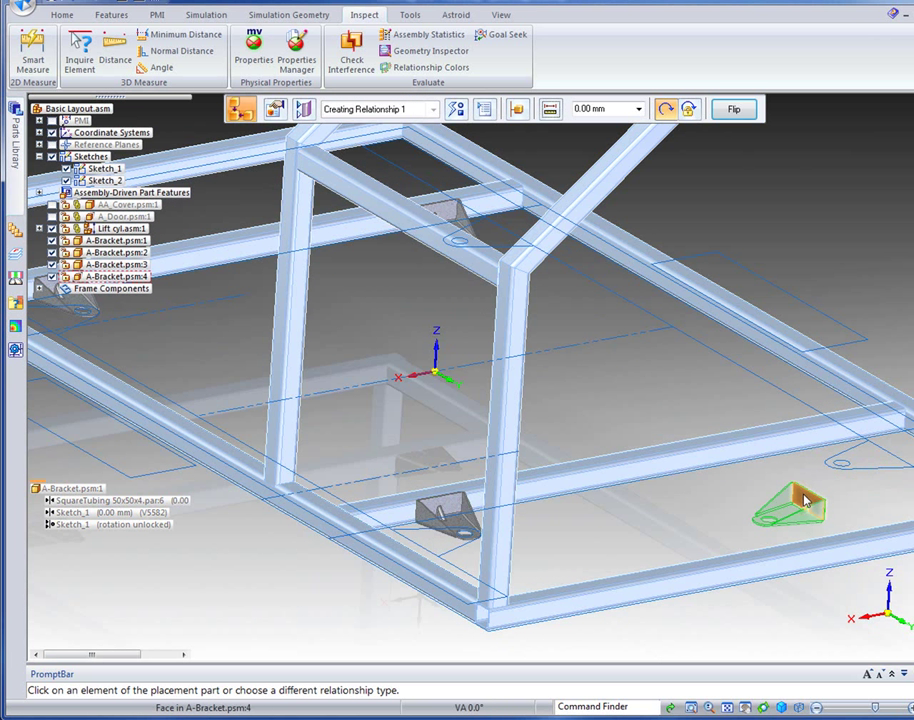
right_click(803, 495)
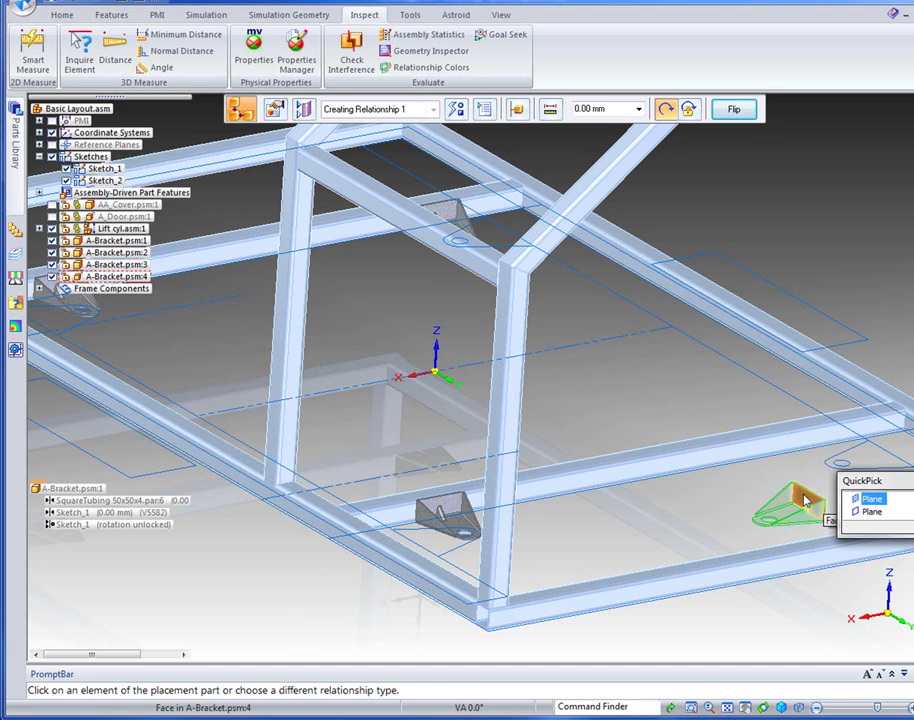
left_click(858, 510)
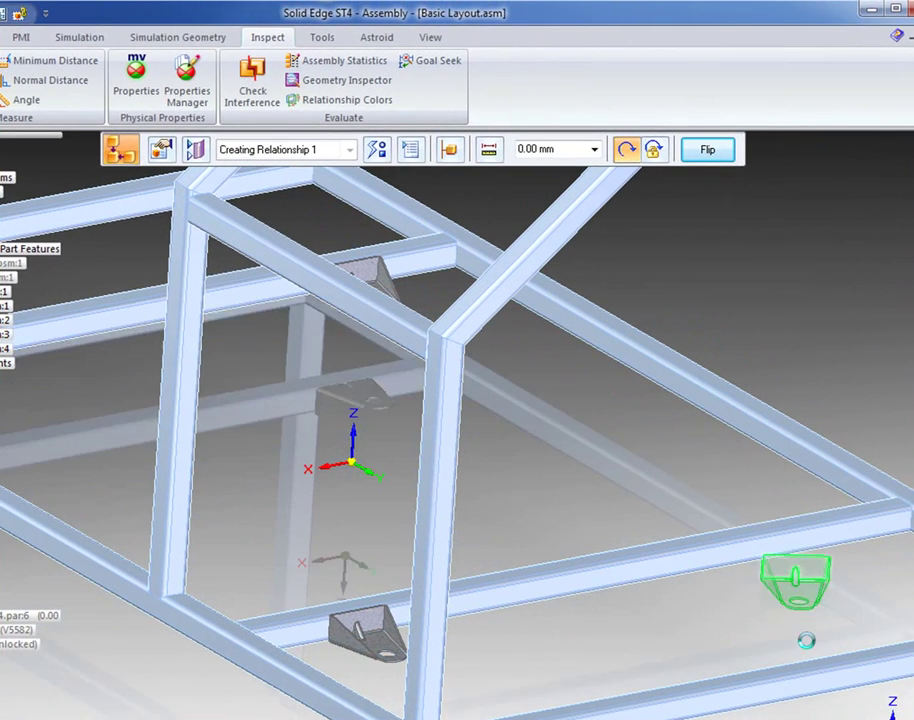
left_click(815, 625)
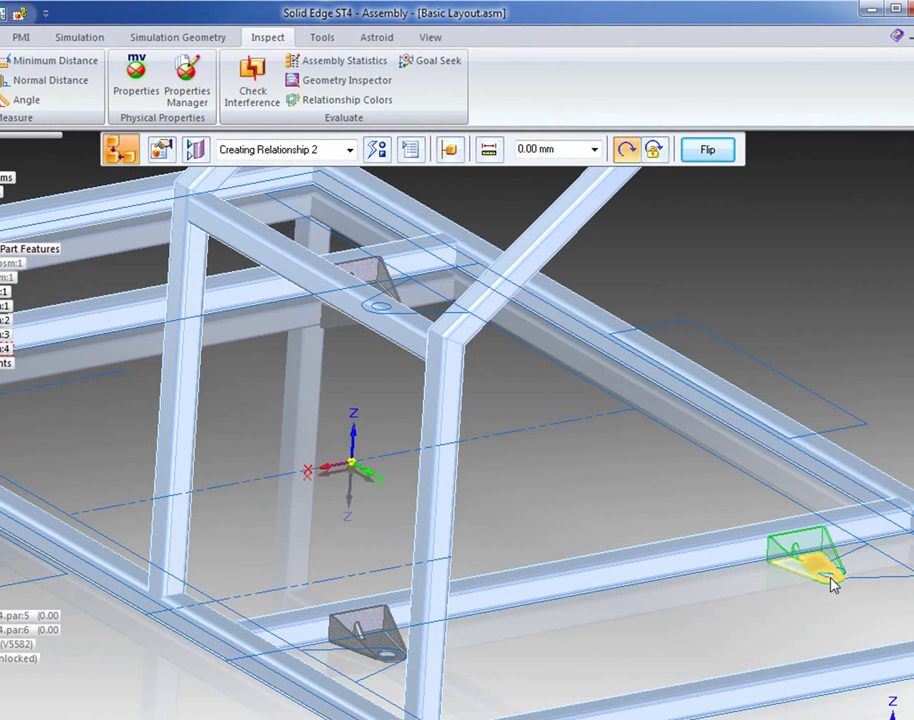
right_click(835, 585)
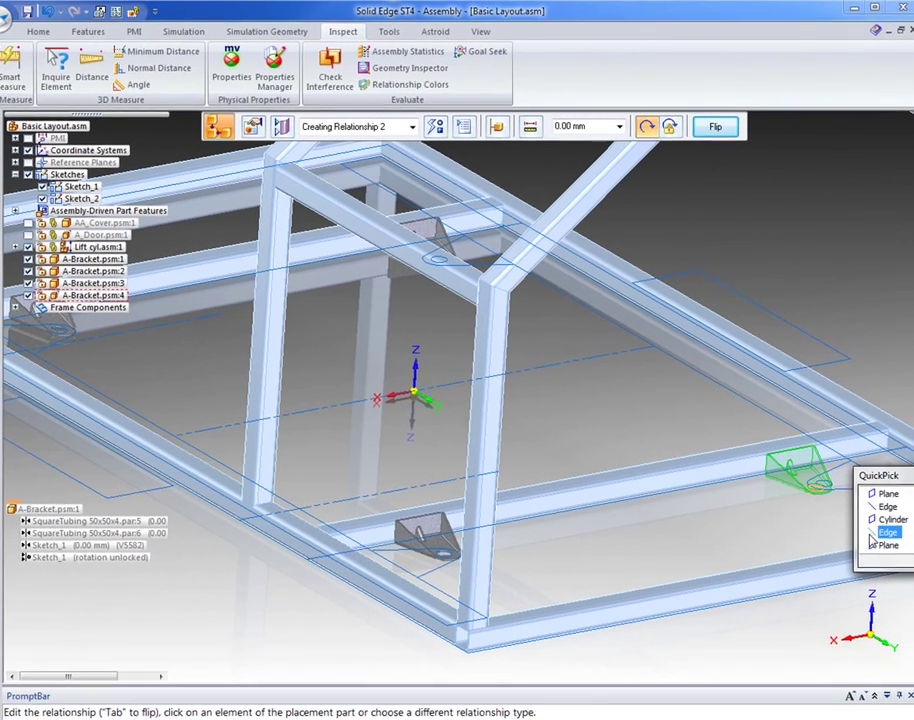
left_click(876, 533)
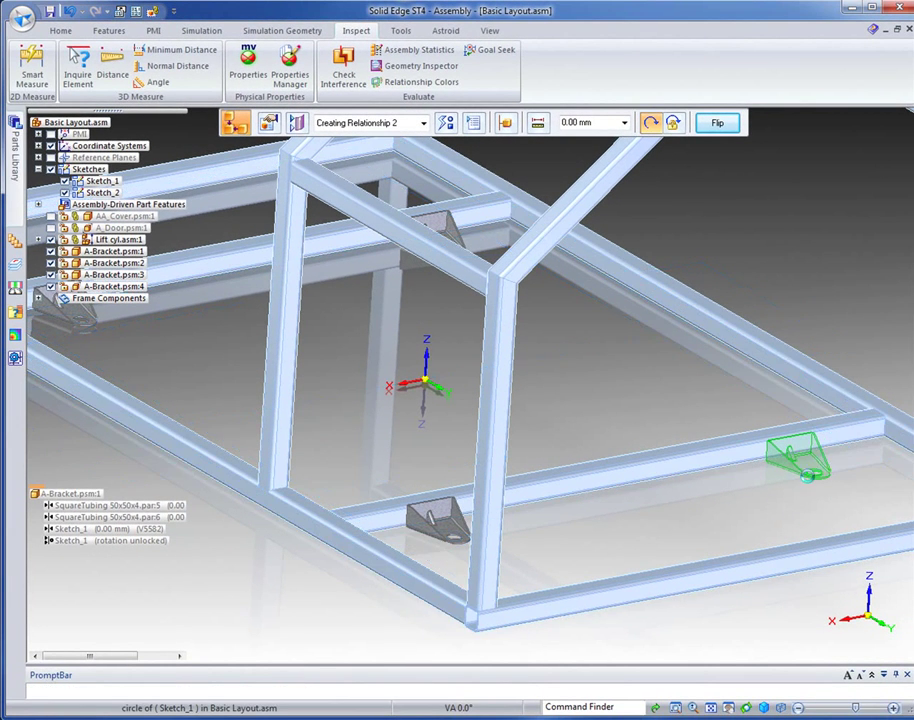
left_click(769, 518)
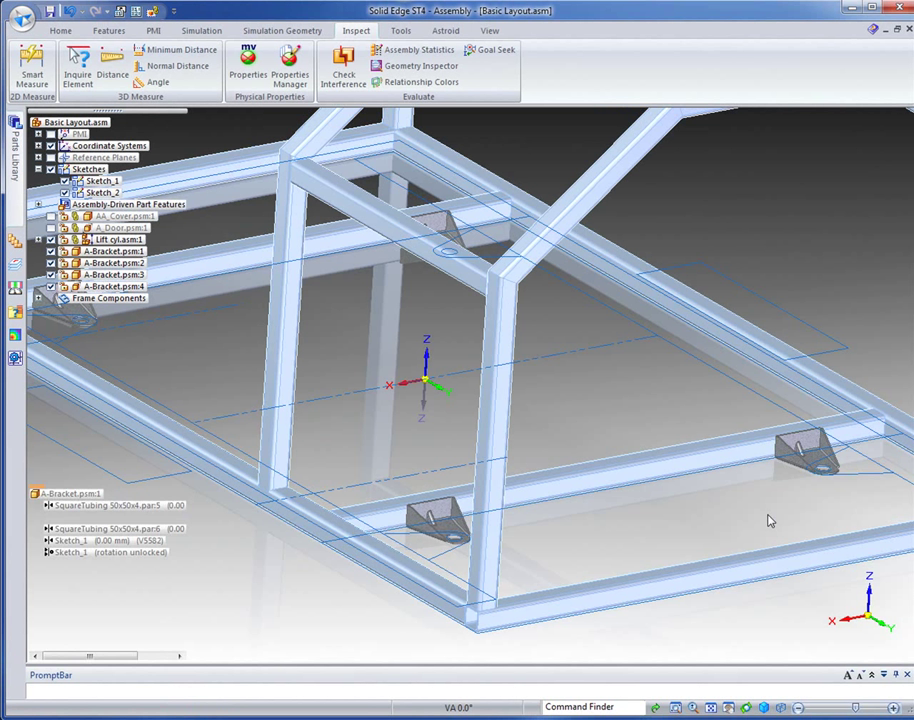
Fit the view, hide Sketches, show AA_Cover.psm and A_Door.psm, and orbit to an angled side view
left_click(710, 708)
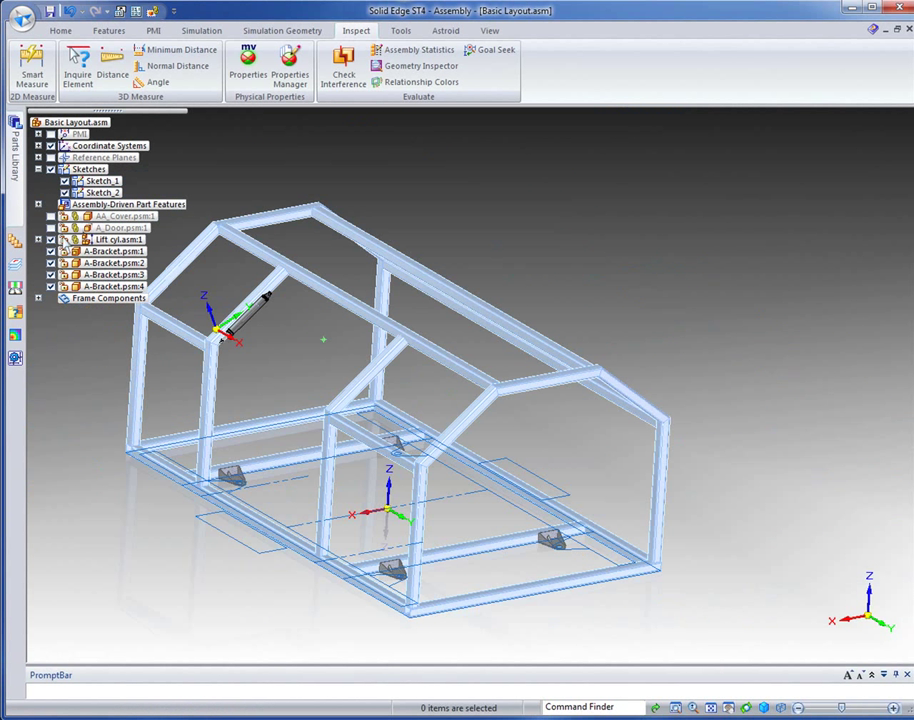
left_click(51, 170)
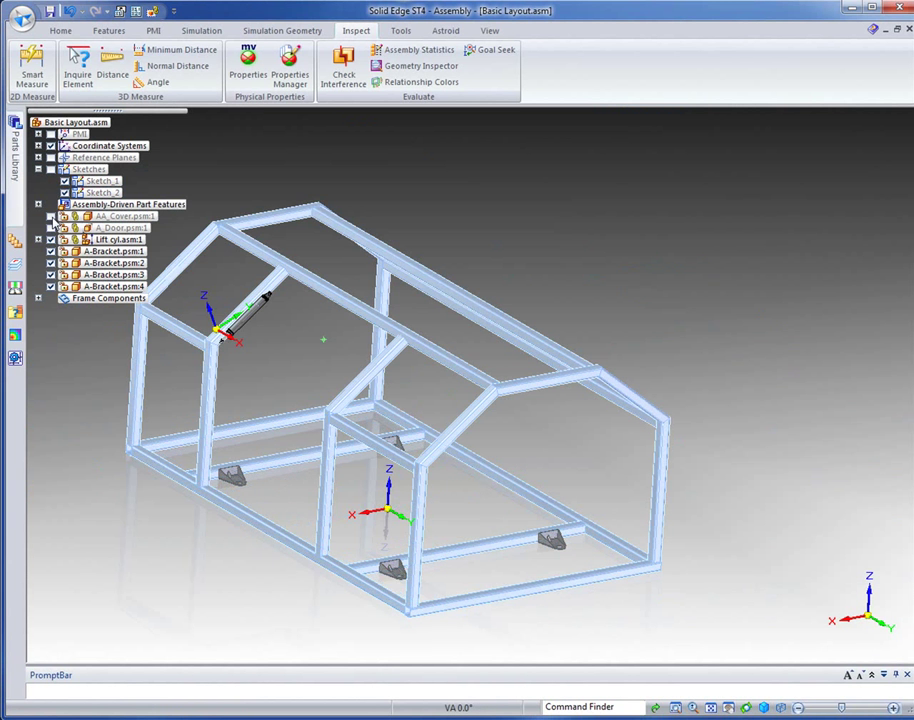
left_click(51, 216)
left_click(51, 228)
middle_click_drag(818, 410, 729, 412)
middle_click_drag(665, 443, 702, 416)
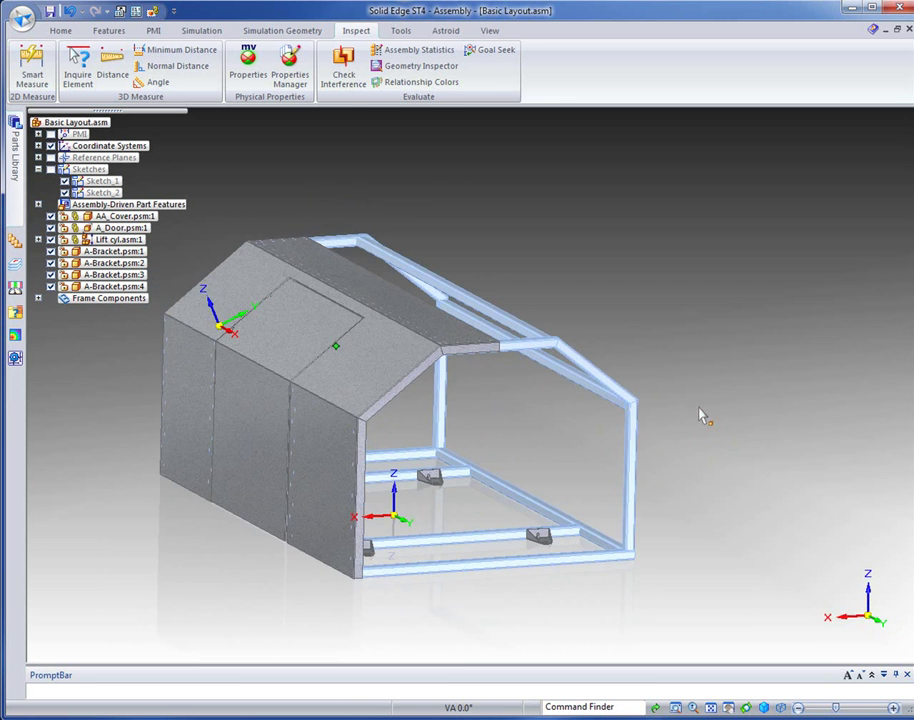
Set View Overrides to Default and turn on Floor mirror in Format View
left_click(489, 31)
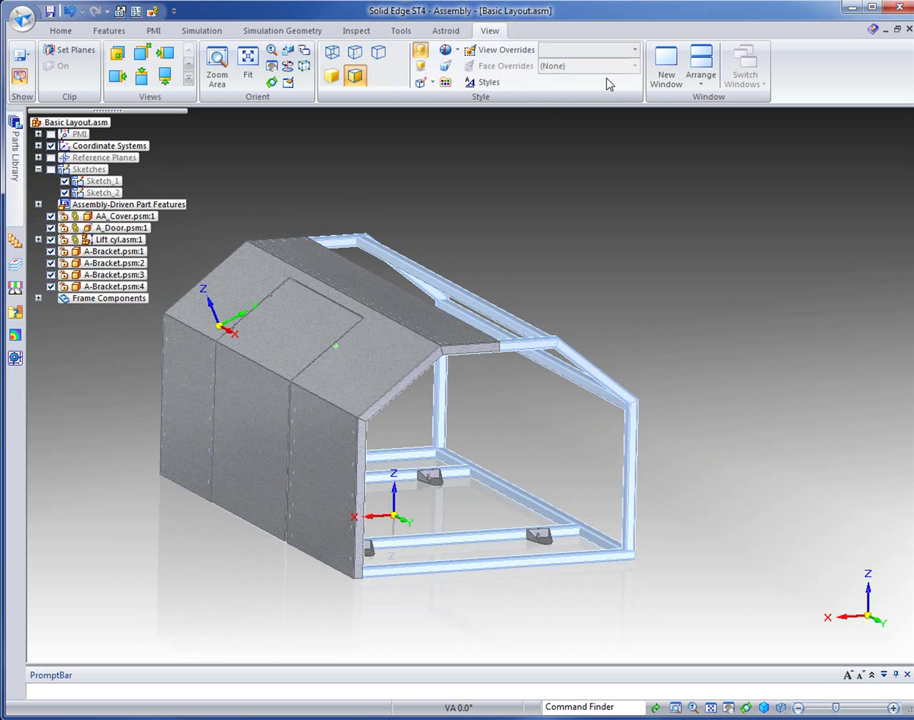
left_click(633, 50)
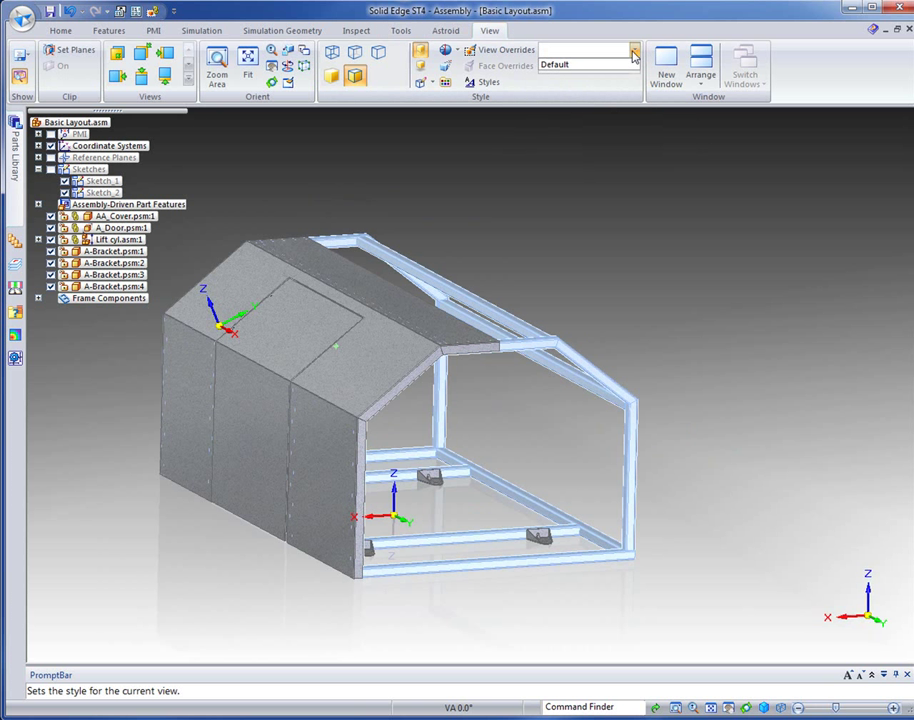
left_click(594, 66)
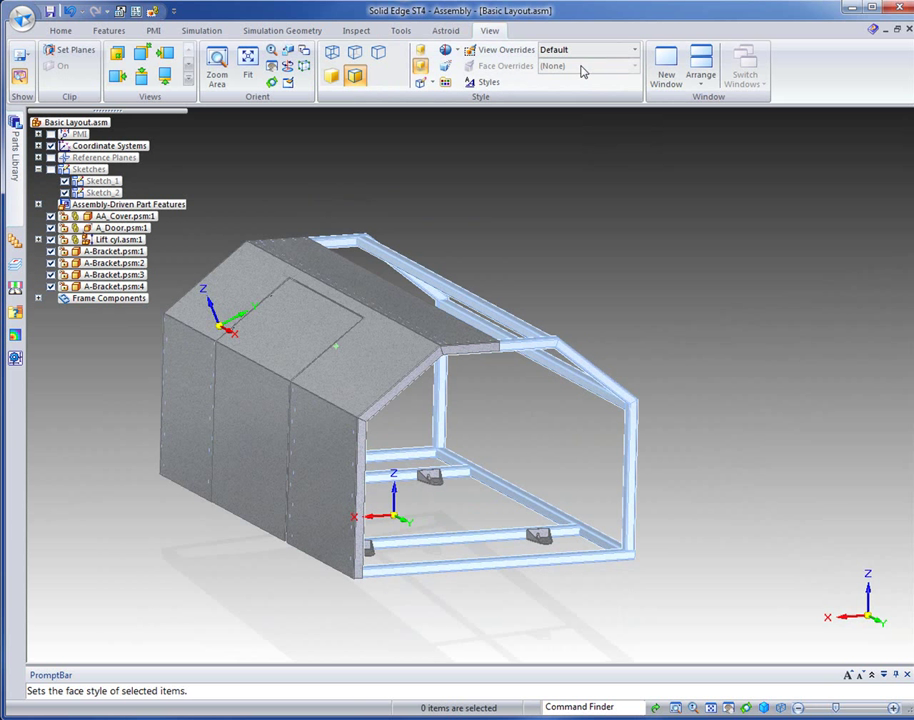
left_click(490, 53)
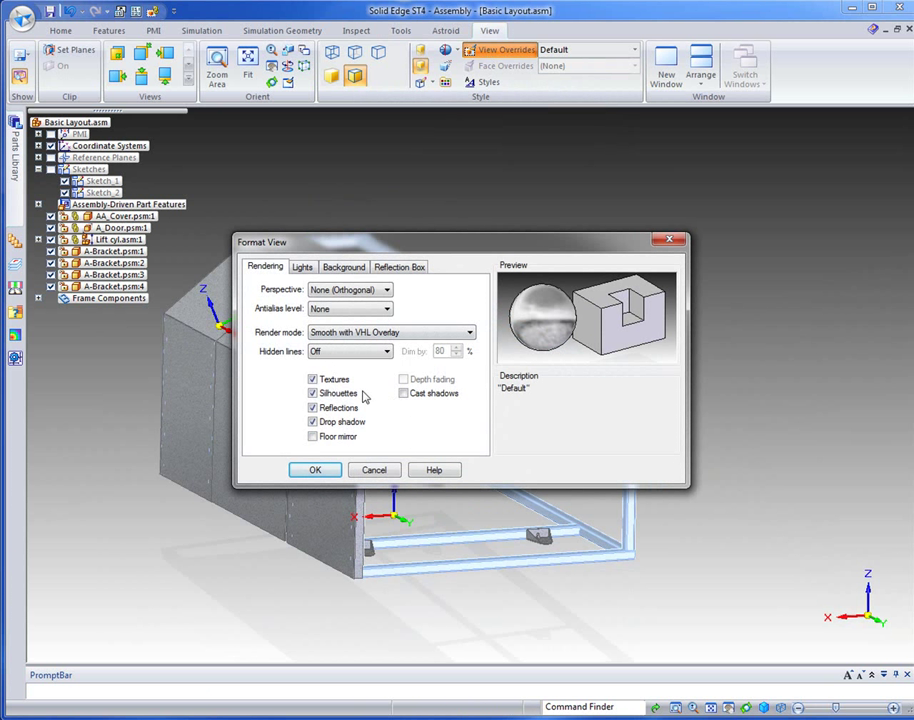
left_click(312, 437)
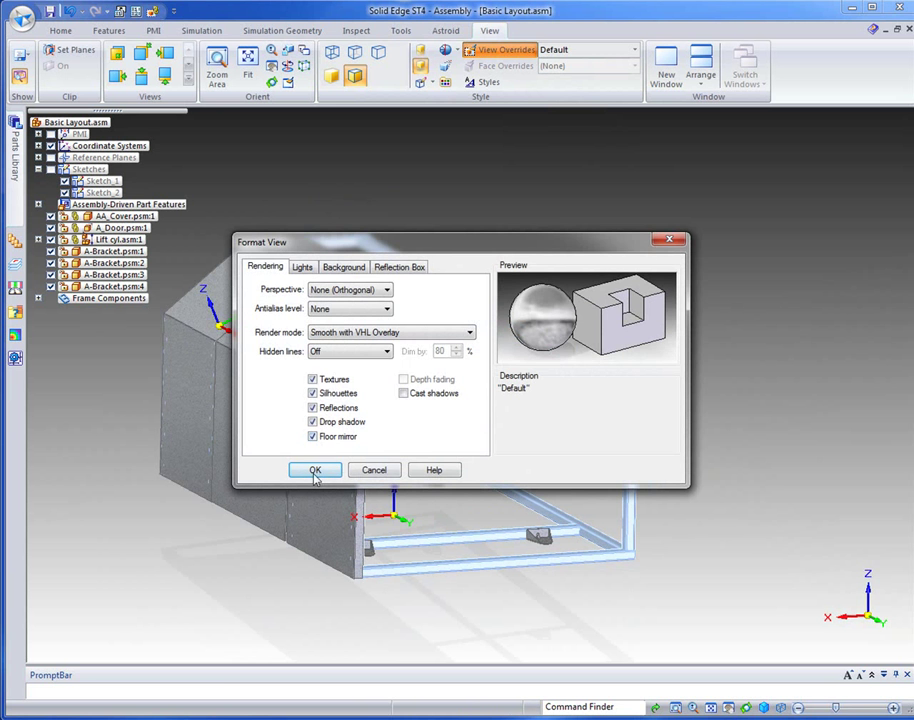
left_click(315, 470)
middle_click_drag(600, 472, 735, 470)
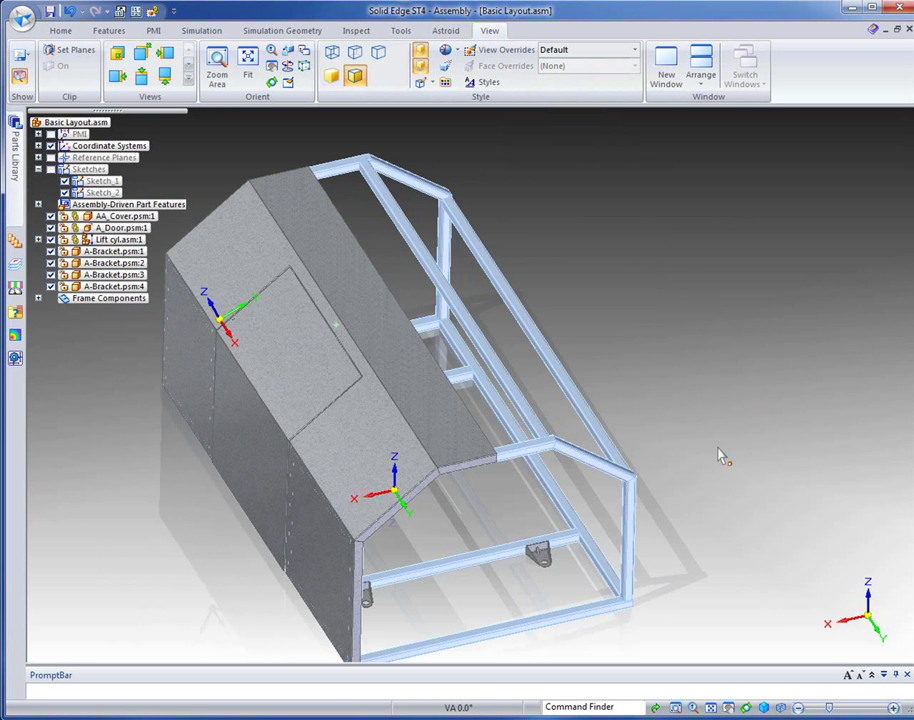
Turn off Drop shadow in the Format View settings
left_click(510, 52)
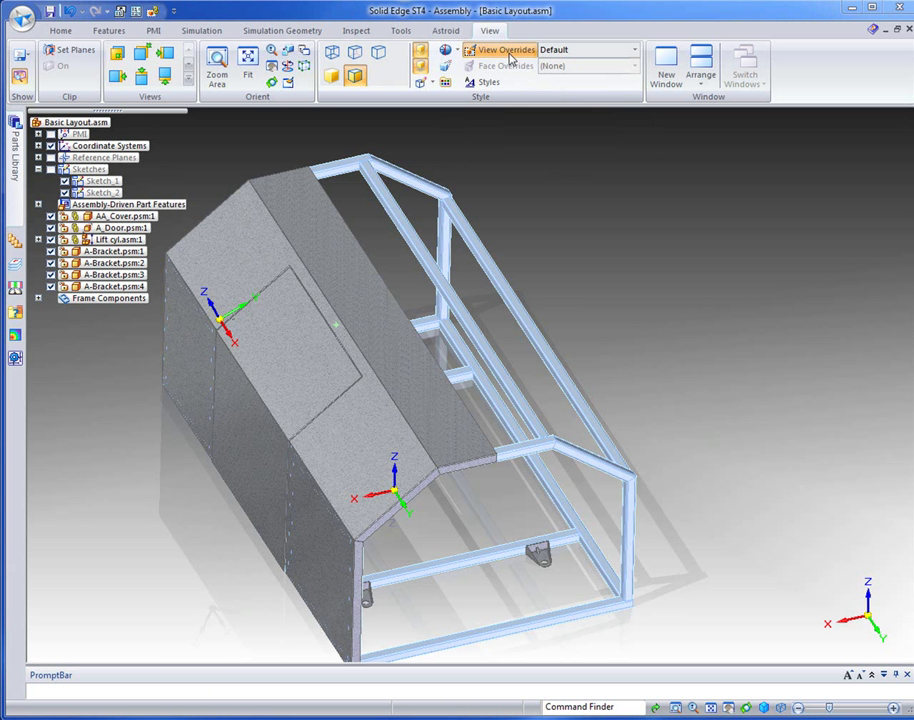
left_click(312, 422)
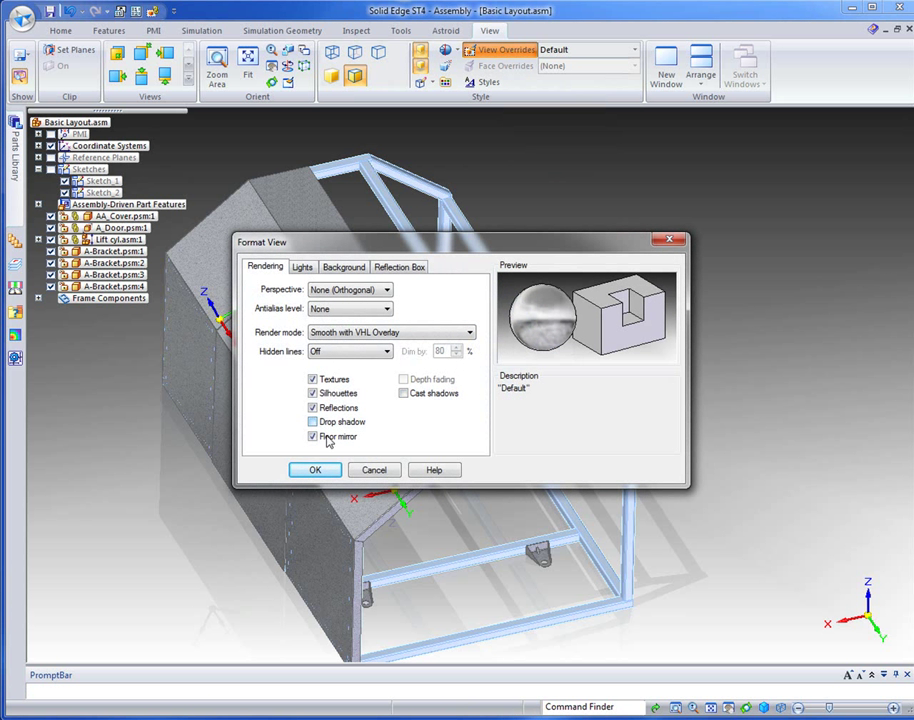
left_click(315, 470)
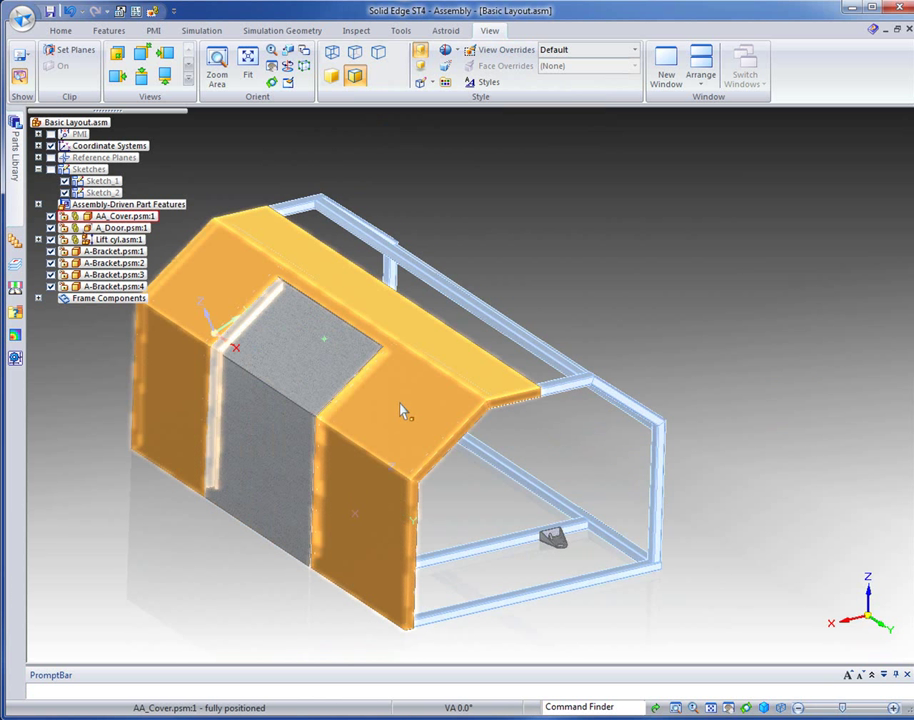
Update the whole assembly's physical properties (mass 268.445810 kg), close them, and open the Application menu
left_click(356, 30)
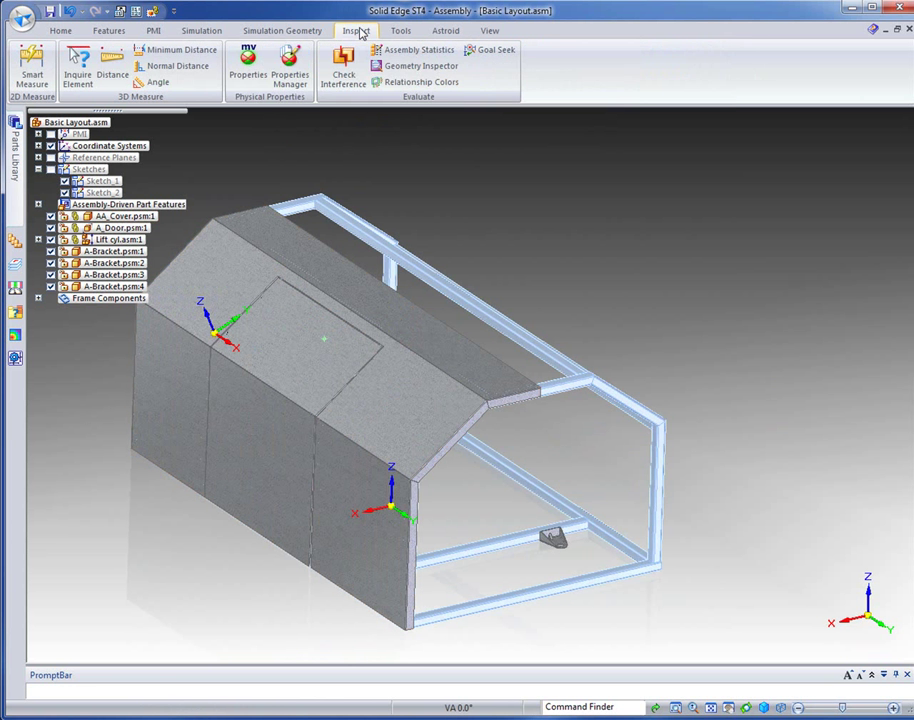
left_click(249, 73)
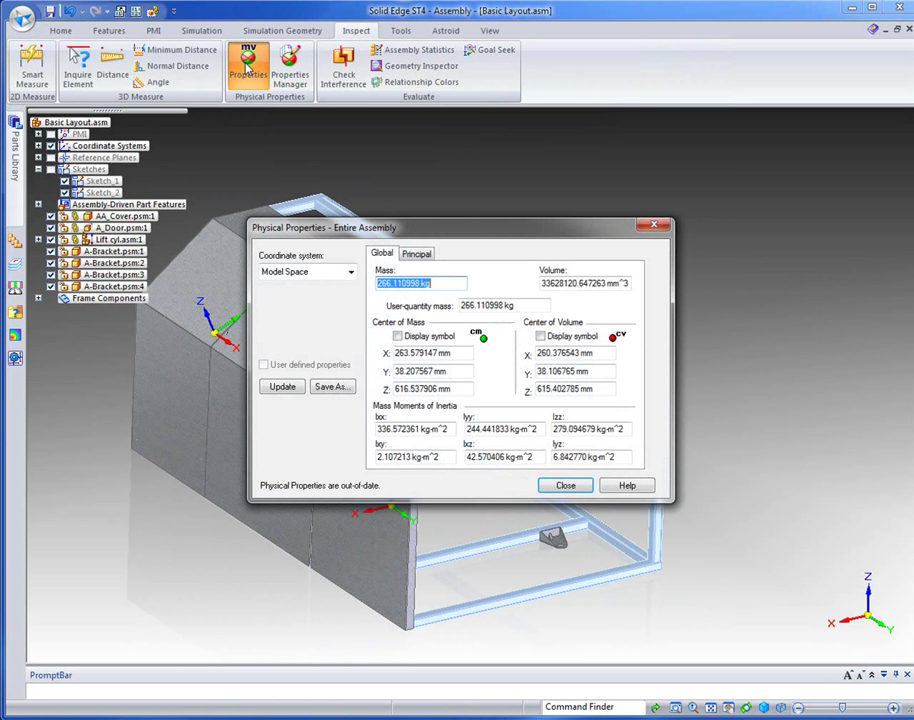
left_click(282, 387)
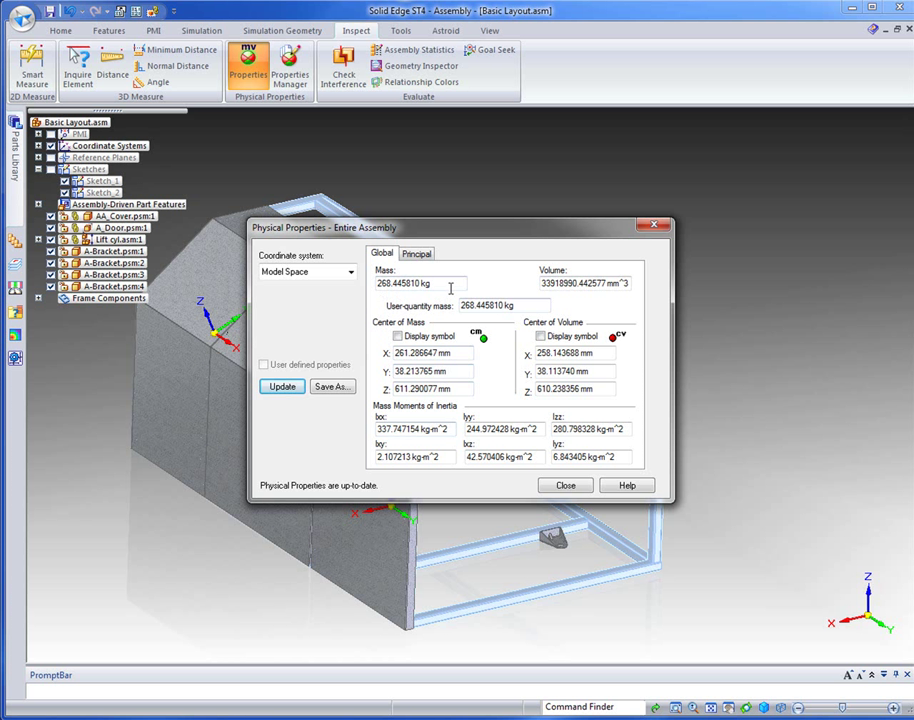
left_click(566, 486)
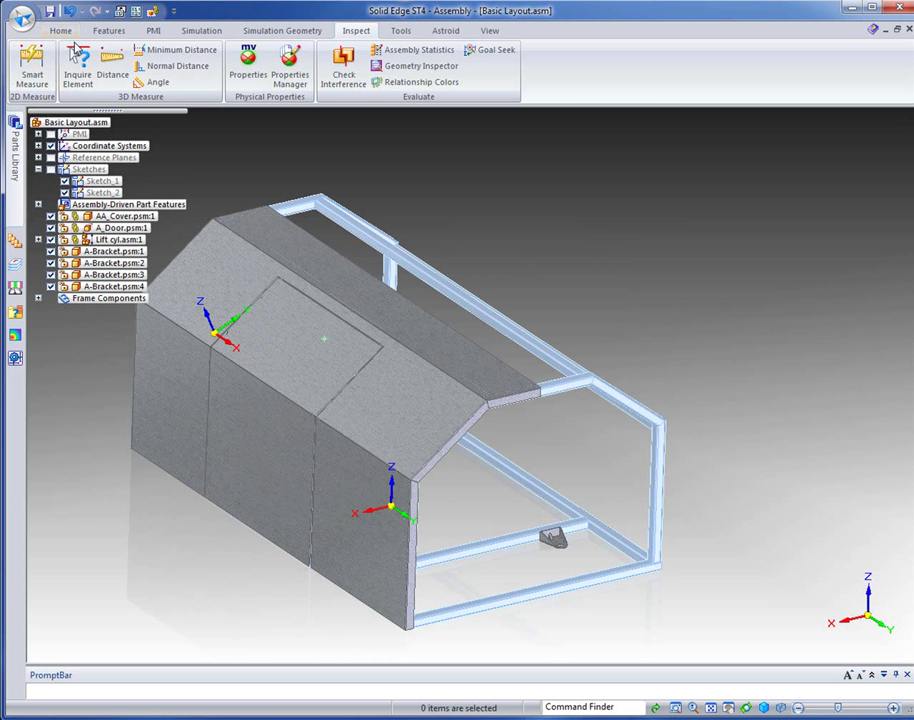
left_click(61, 30)
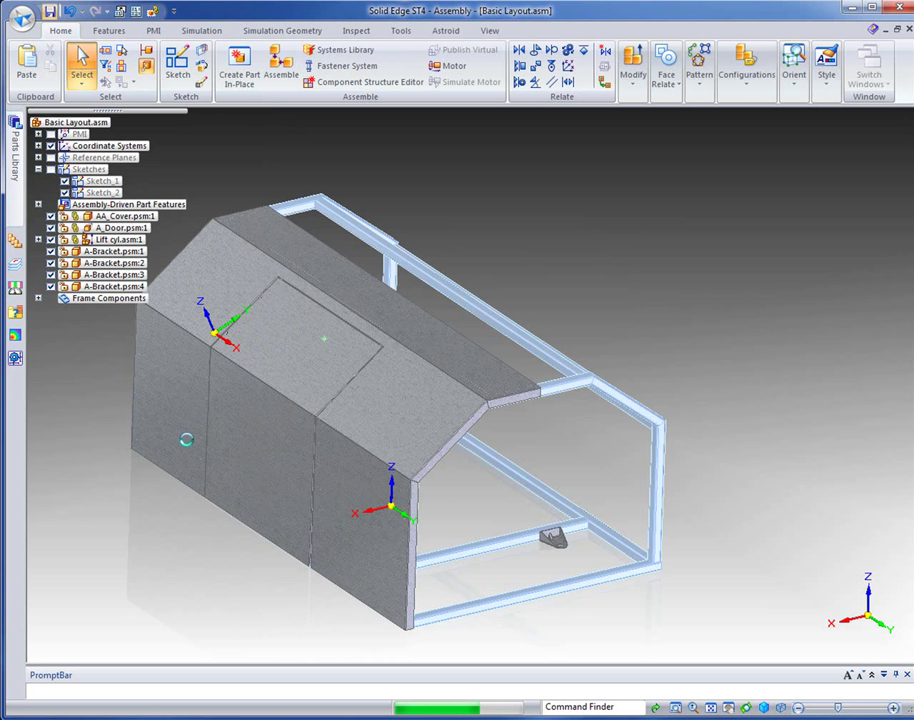
left_click(22, 19)
Create a drawing from the Iso Draft.dft template with the iso view orientation
mouse_move(46, 48)
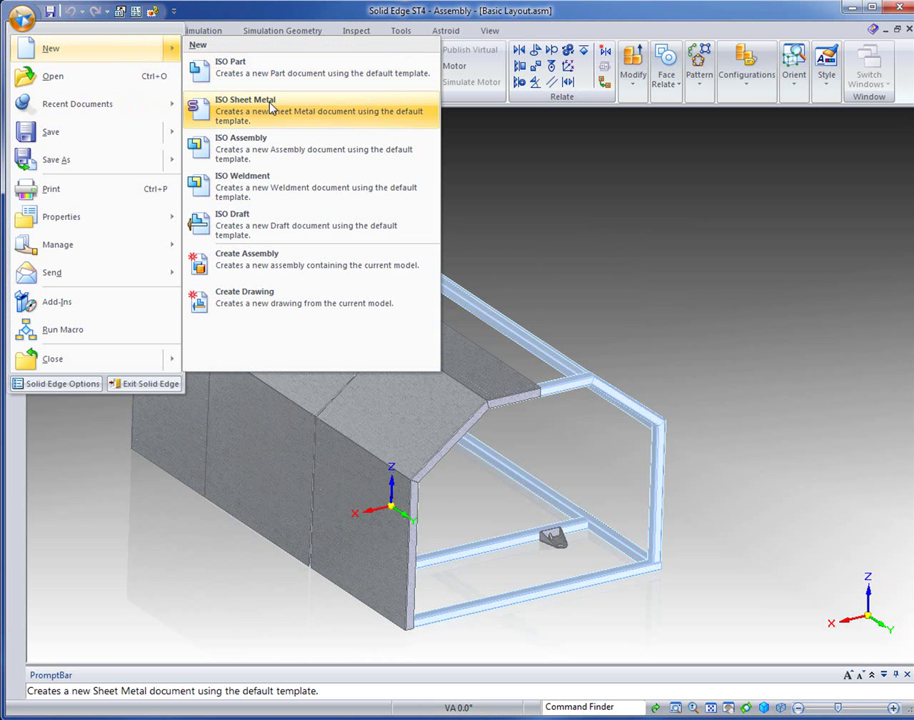
left_click(272, 298)
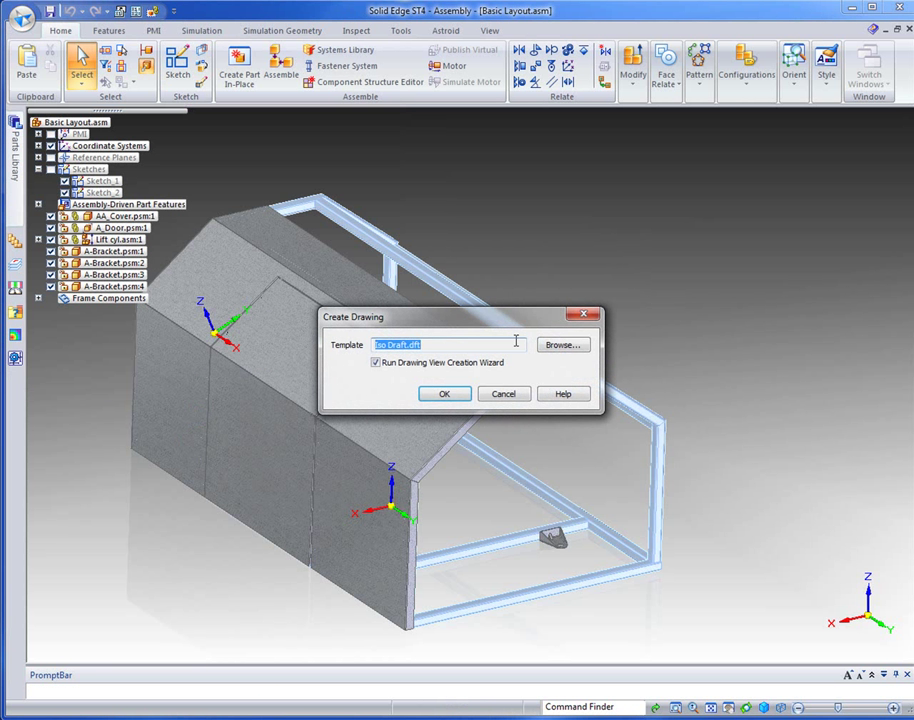
left_click(442, 398)
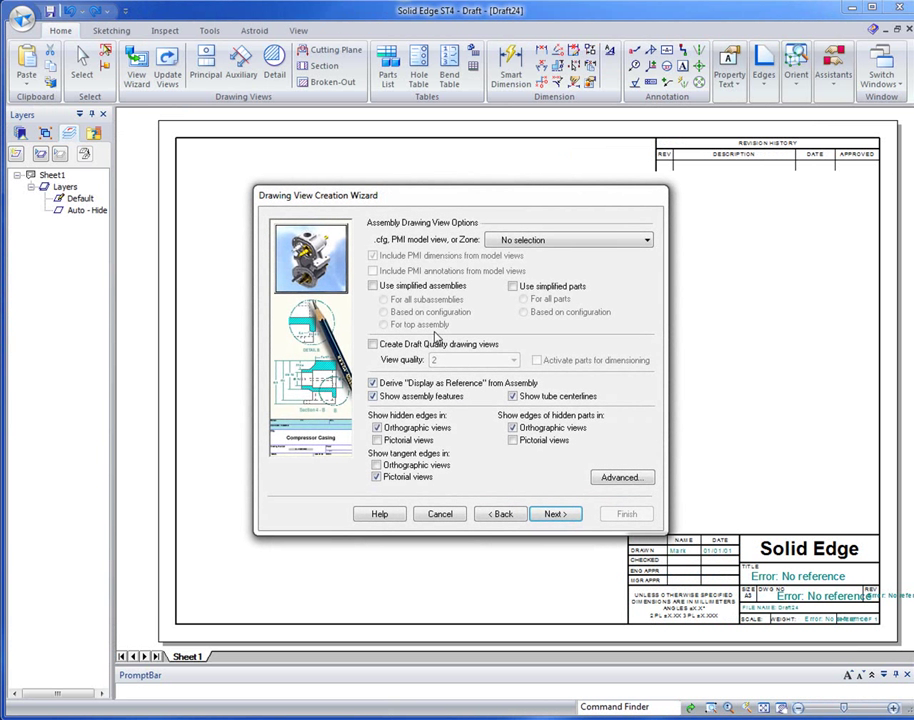
left_click(557, 515)
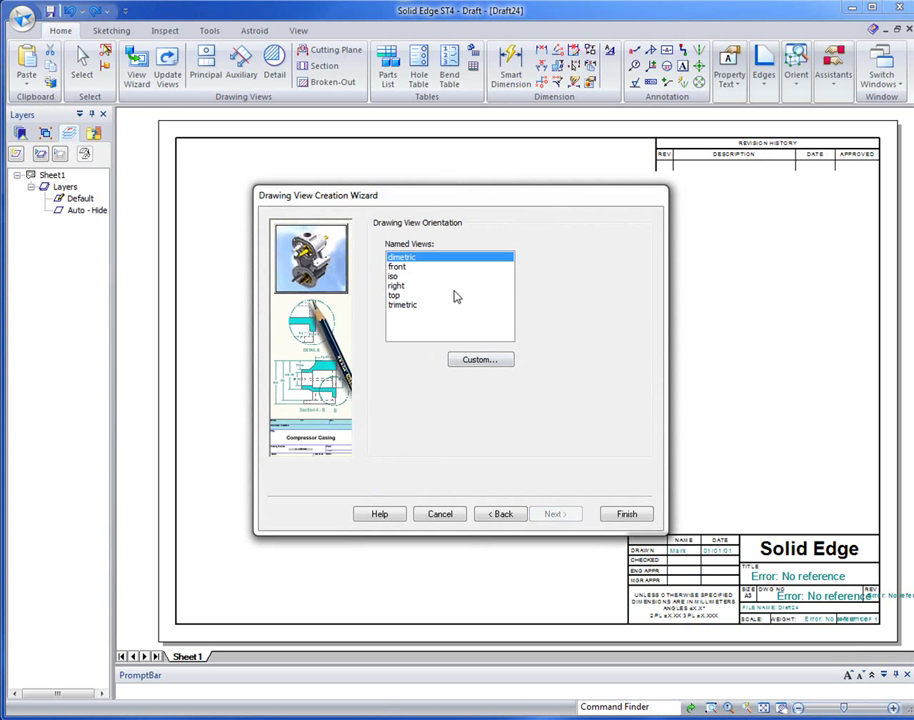
left_click(396, 277)
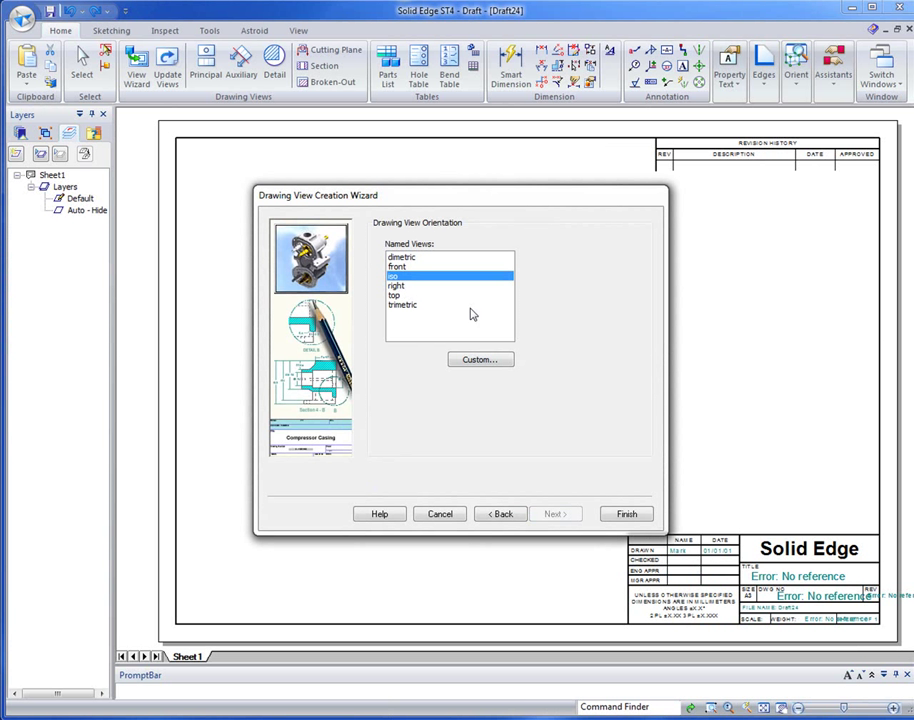
left_click(627, 515)
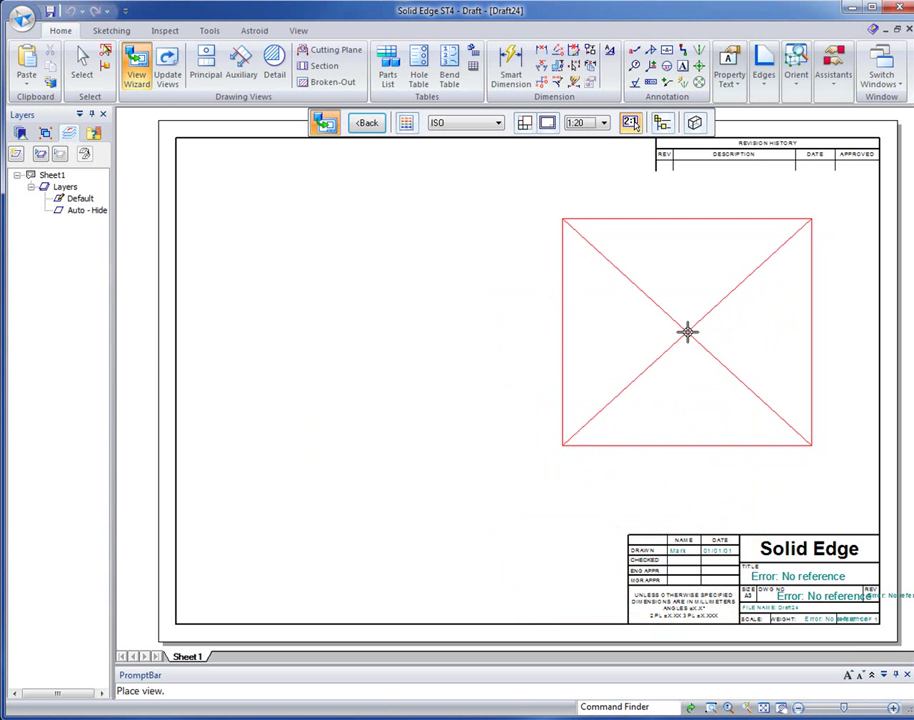
Place the truck body view on the sheet's right side, shaded with visible edges
left_click(674, 348)
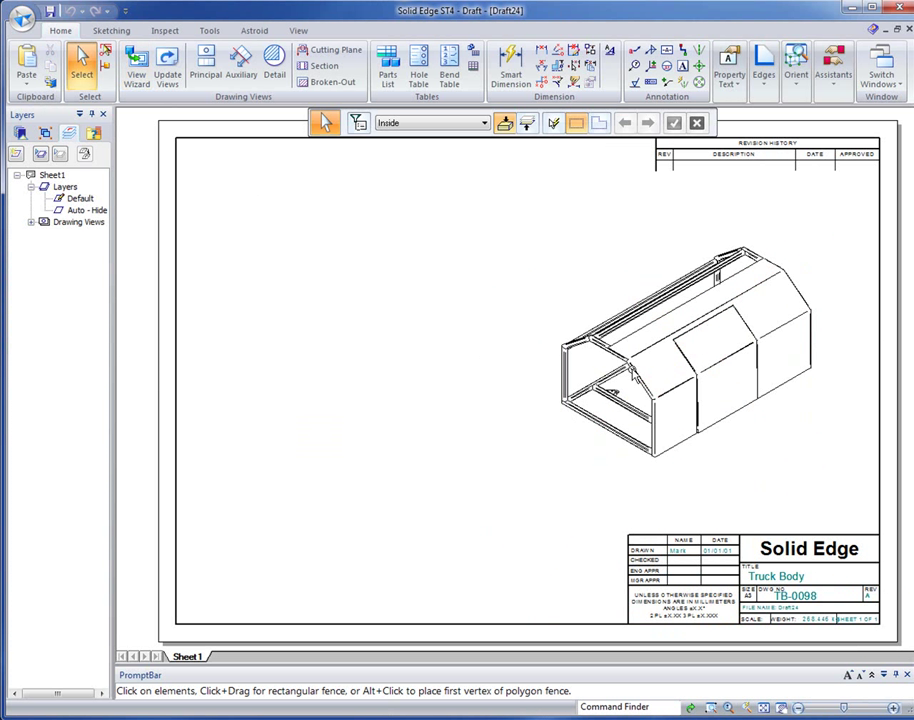
left_click(632, 370)
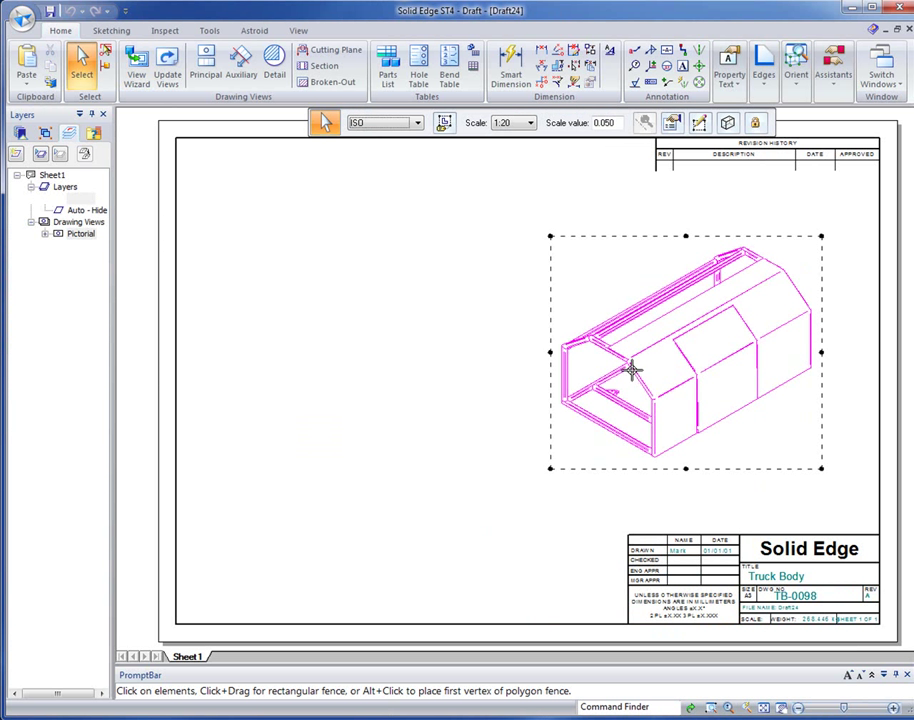
left_click(727, 122)
left_click(773, 190)
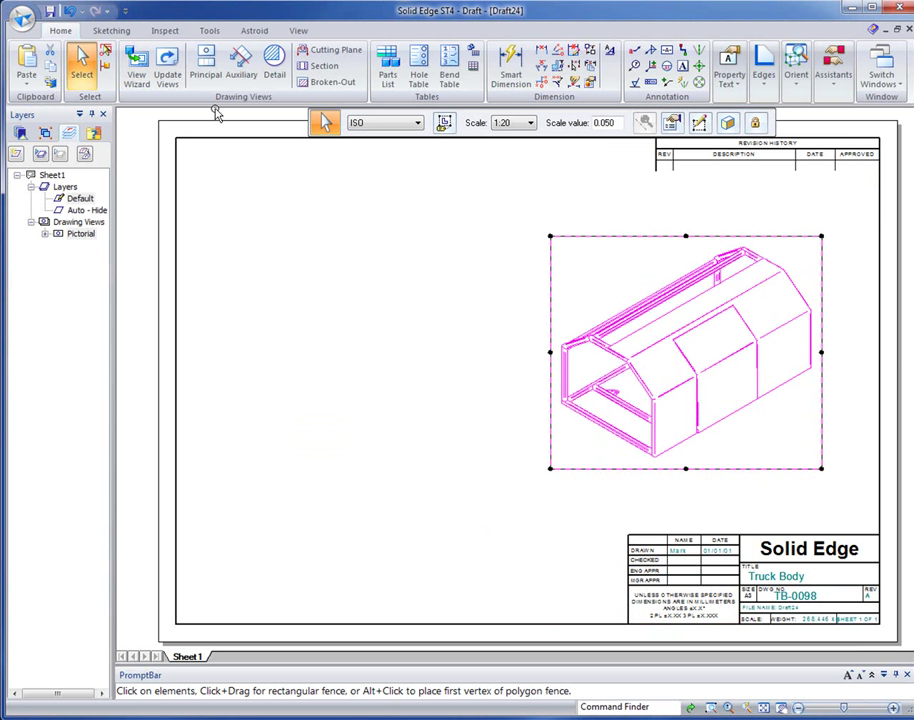
left_click(166, 70)
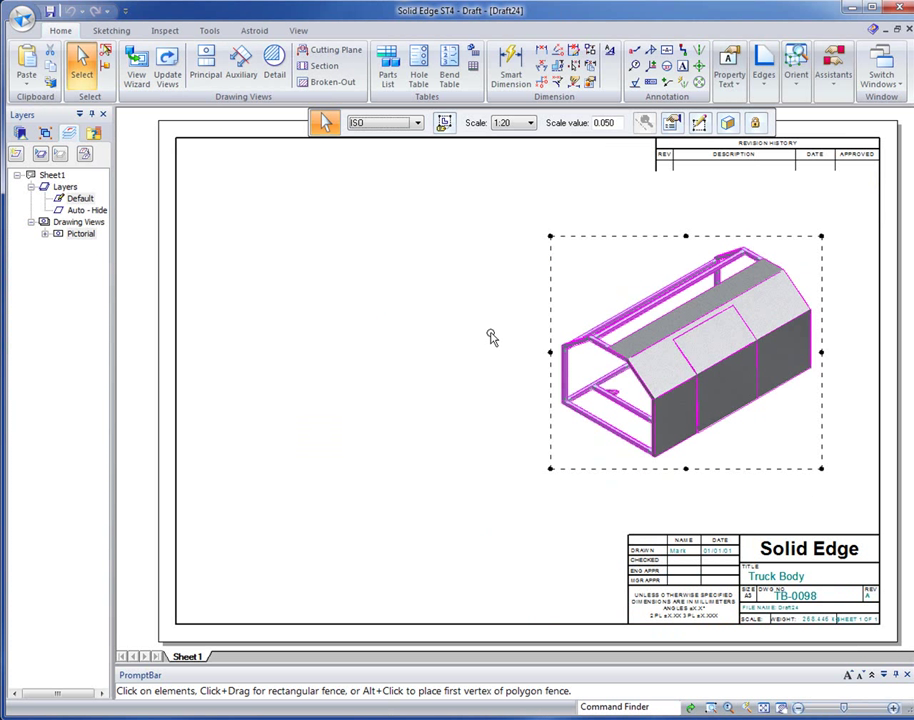
Set the view's scale value to 0.075
left_click(618, 124)
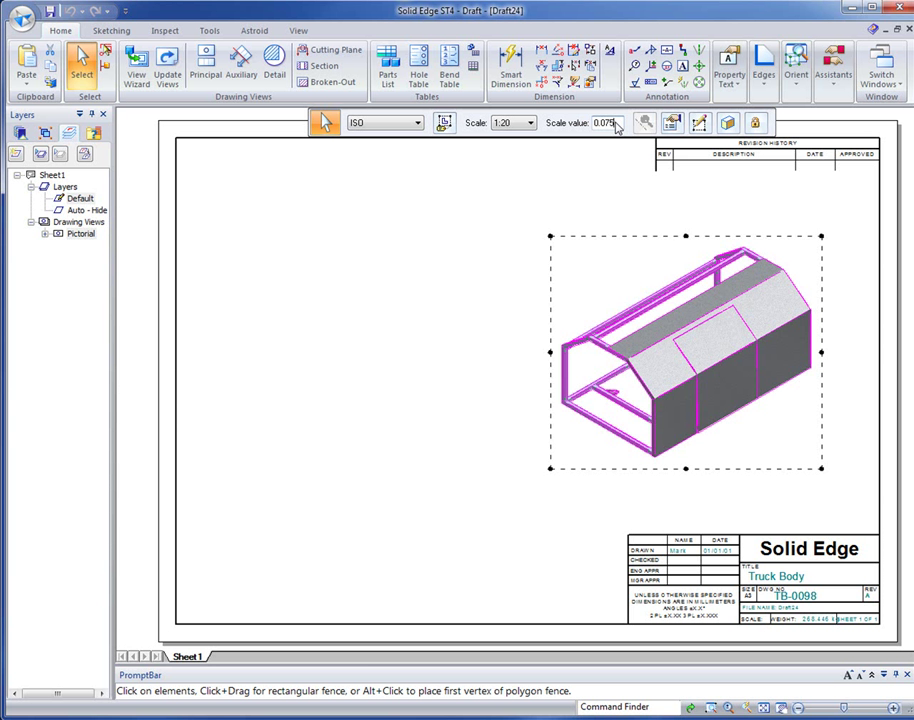
key("Return")
left_click(340, 309)
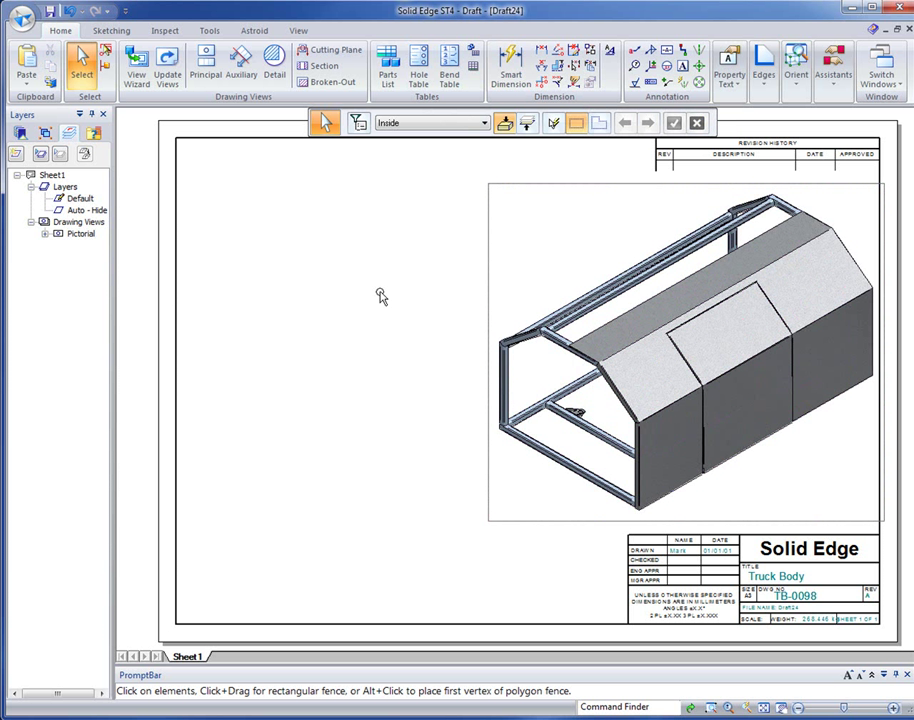
Generate a 14-item parts list from the truck body view, with balloons, on the sheet's left side
left_click(322, 118)
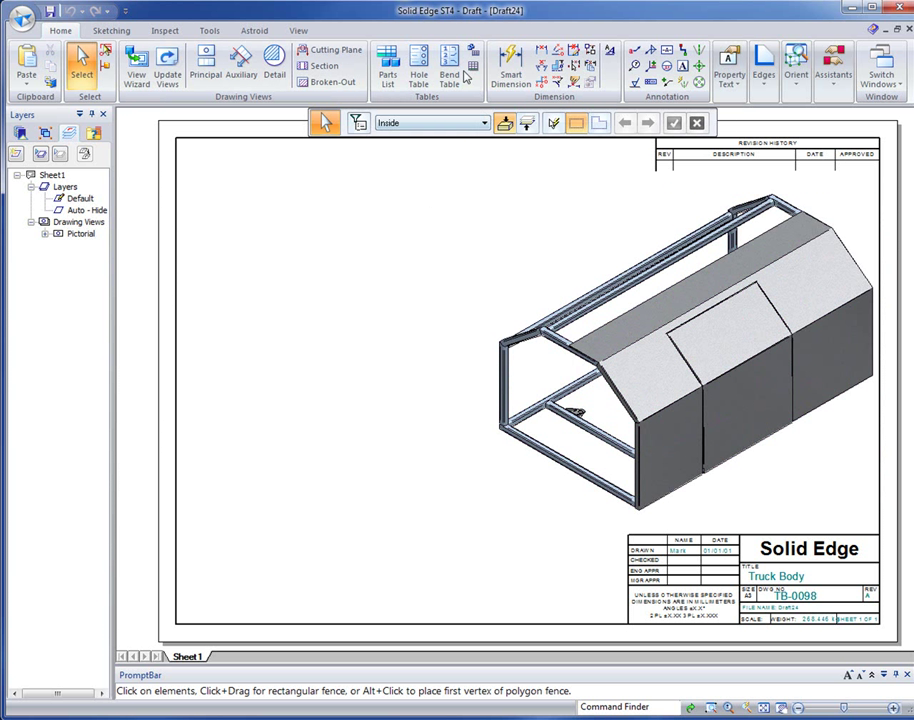
left_click(388, 66)
left_click(580, 361)
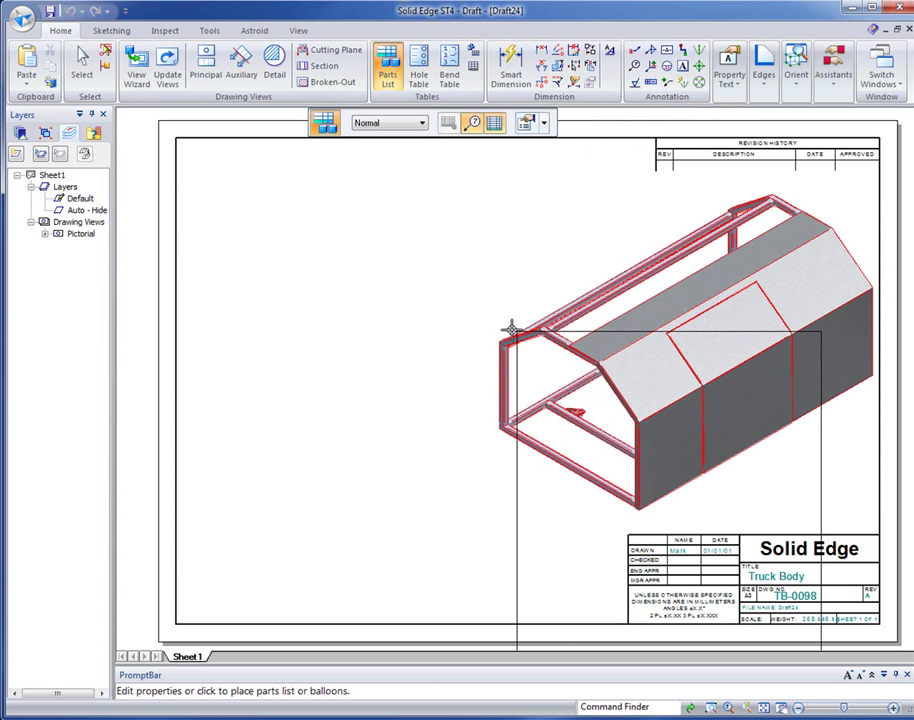
left_click(180, 174)
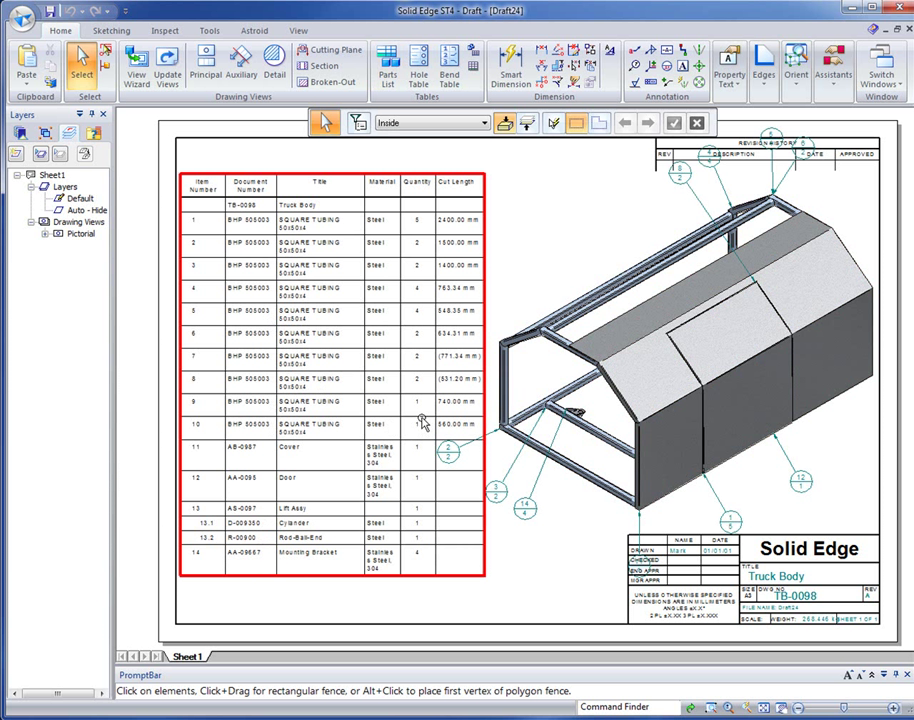
Reposition balloons 2, 3, 14 and 11 clear of each other and the title block
mouse_move(452, 463)
left_mouse_down()
mouse_move(473, 458)
mouse_move(446, 464)
left_mouse_up()
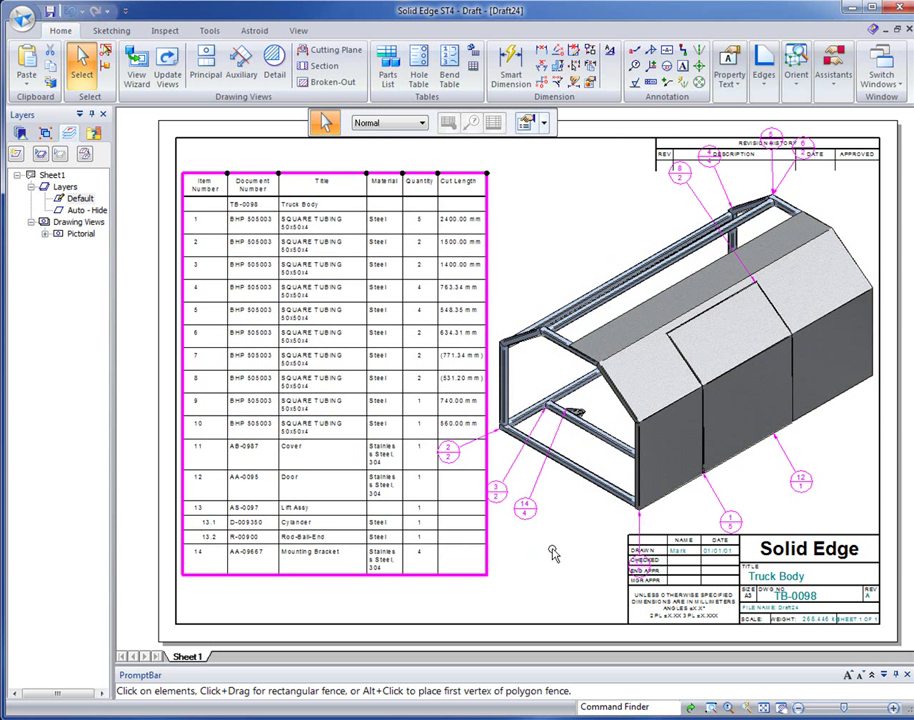
key("Escape")
left_click_drag(376, 175, 310, 176)
left_click_drag(440, 455, 472, 452)
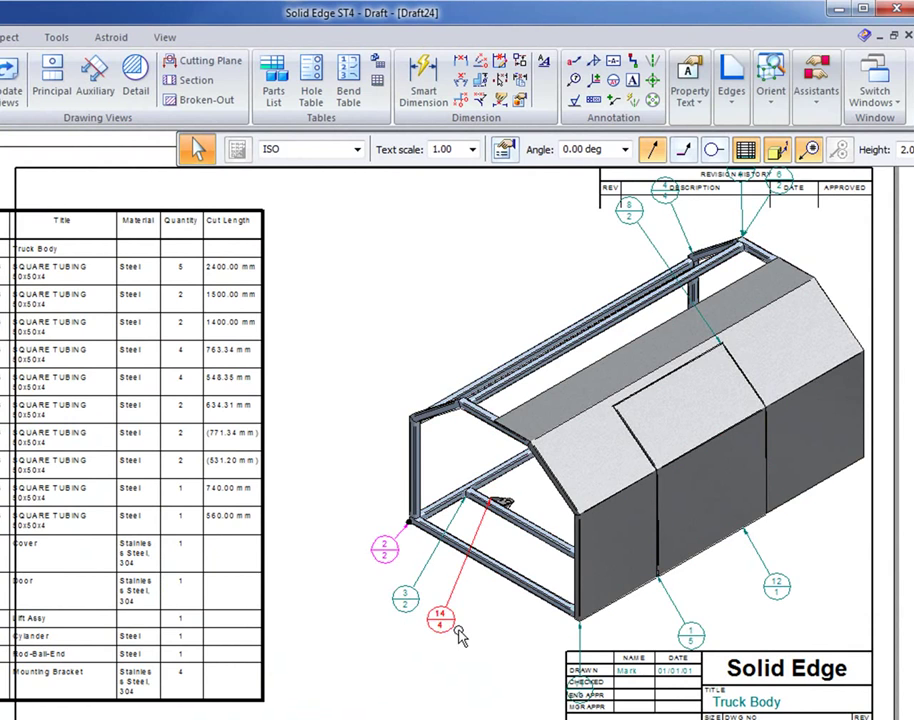
left_click_drag(452, 630, 506, 659)
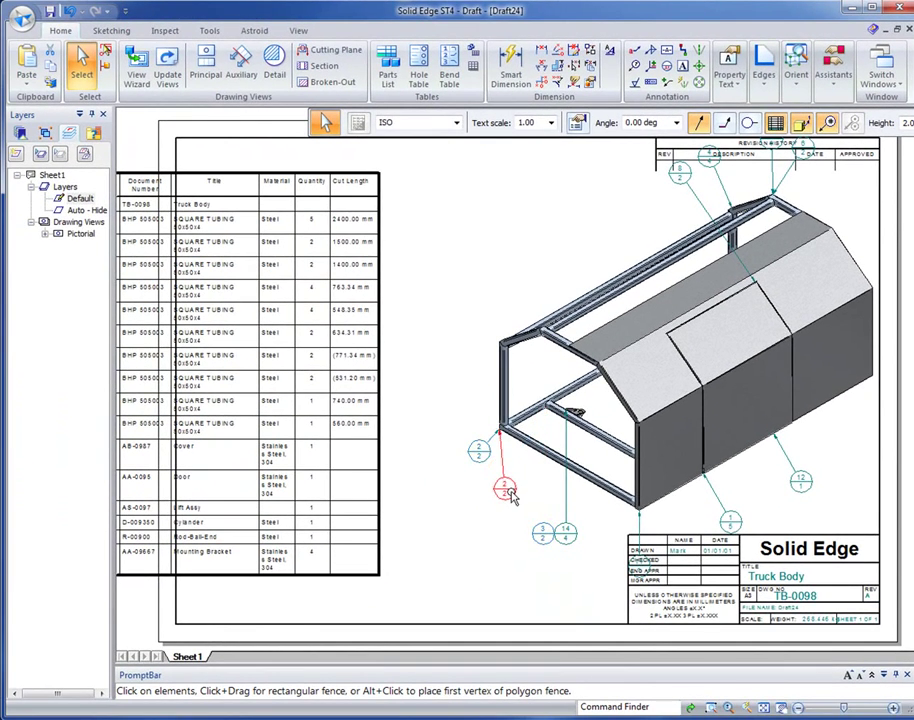
left_click_drag(506, 492, 490, 485)
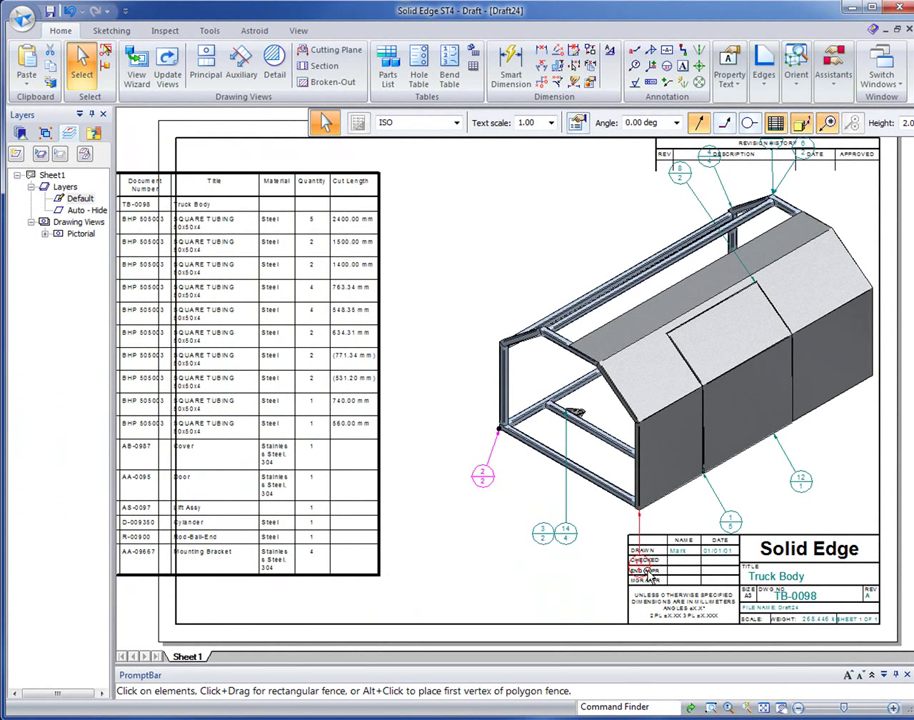
left_click_drag(657, 565, 623, 543)
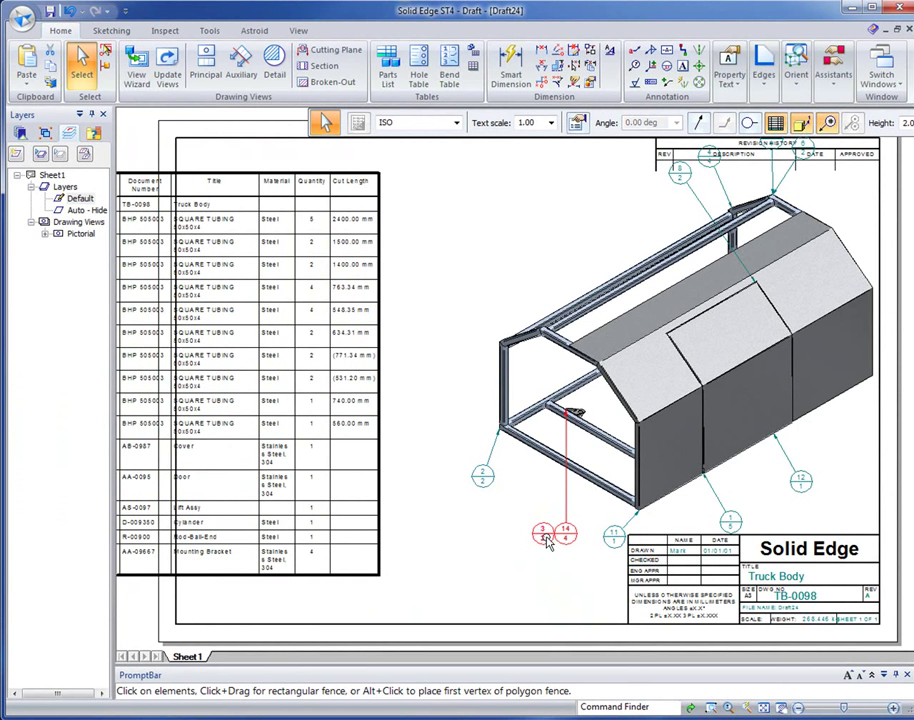
left_click(575, 414)
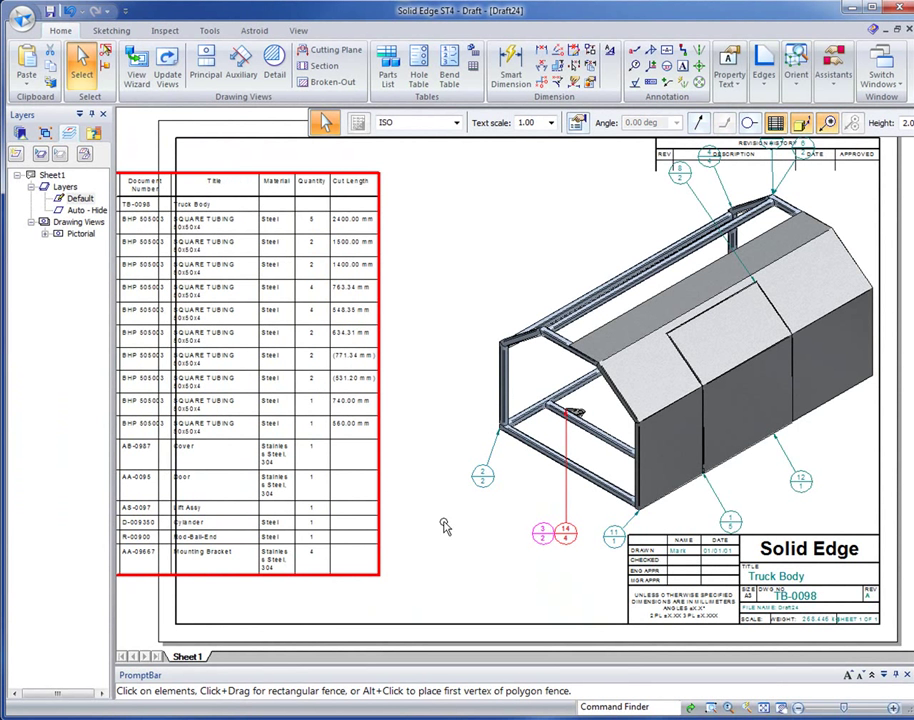
Point balloon 2's leader at the frame corner rail and move the parts list inside the border
scroll(514, 432, "up", 6)
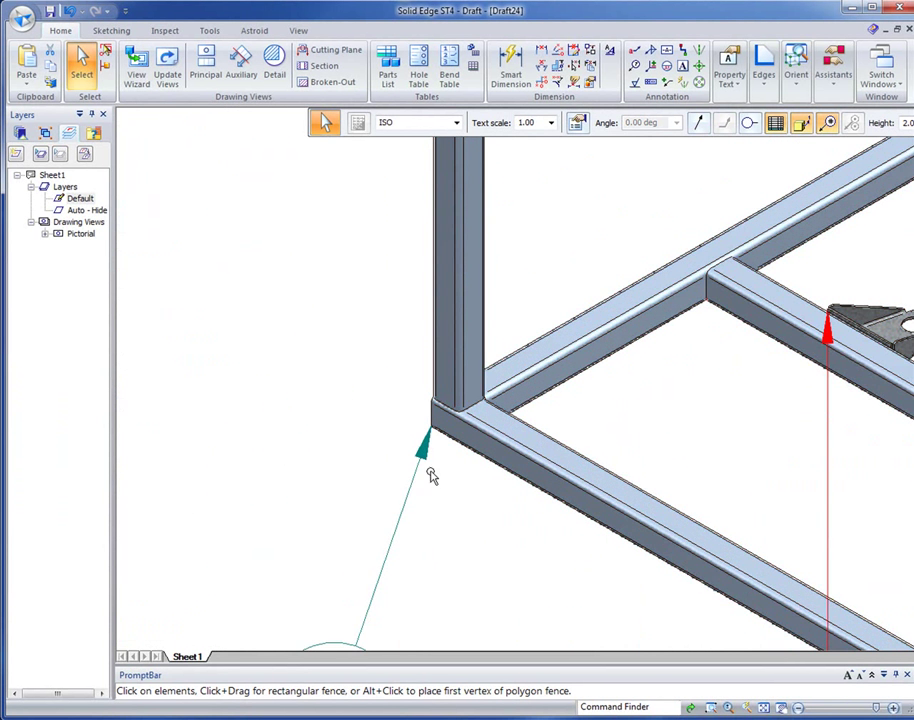
left_click(419, 455)
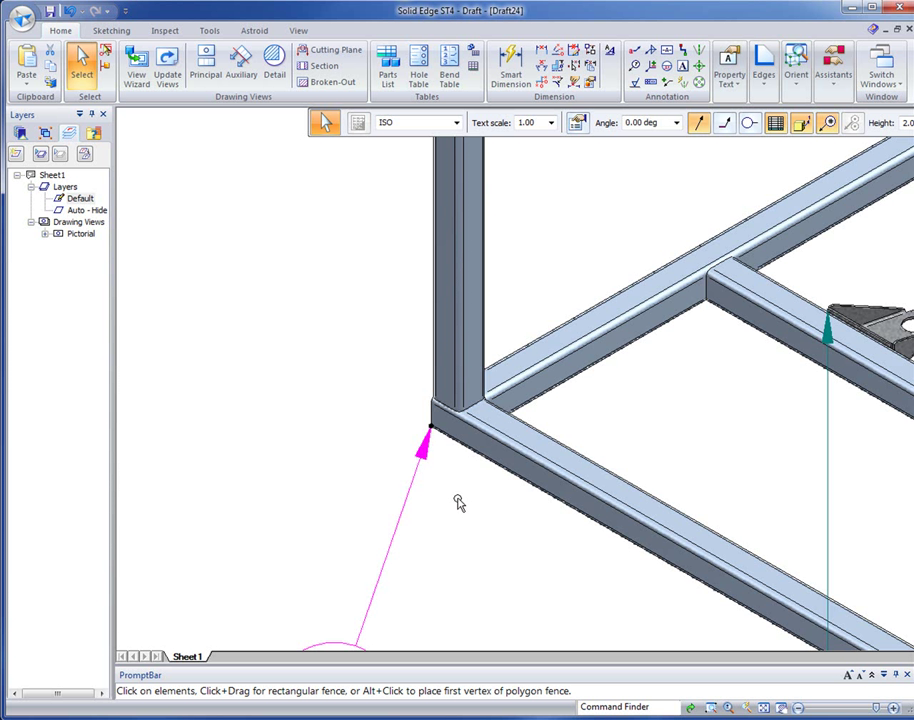
left_click_drag(430, 429, 562, 512)
scroll(579, 585, "down", 2)
scroll(579, 585, "down", 4)
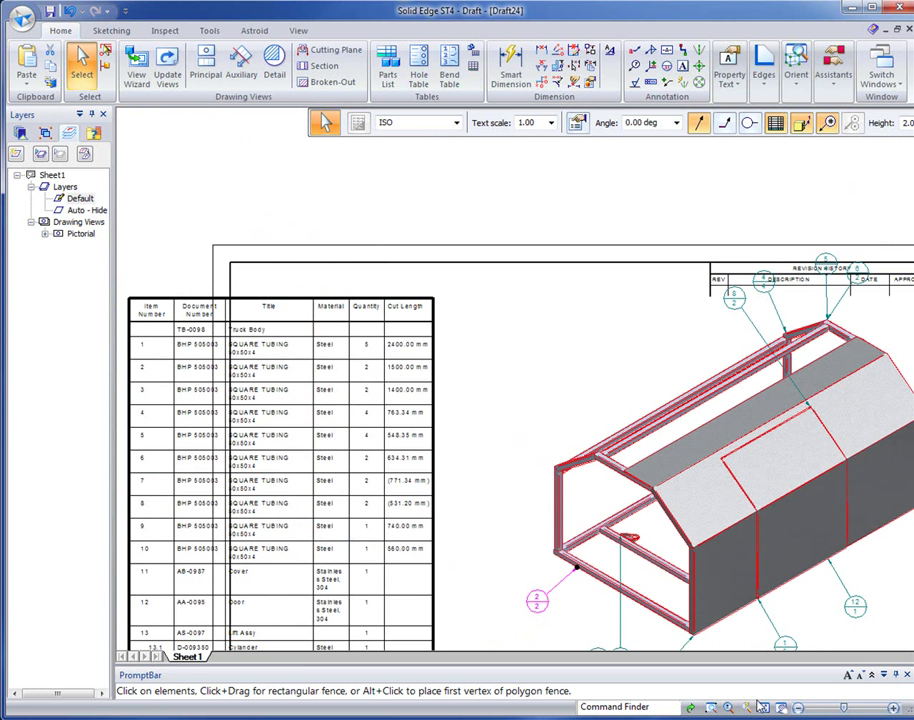
scroll(545, 505, "down", 1)
left_click_drag(320, 190, 402, 170)
left_click(551, 478)
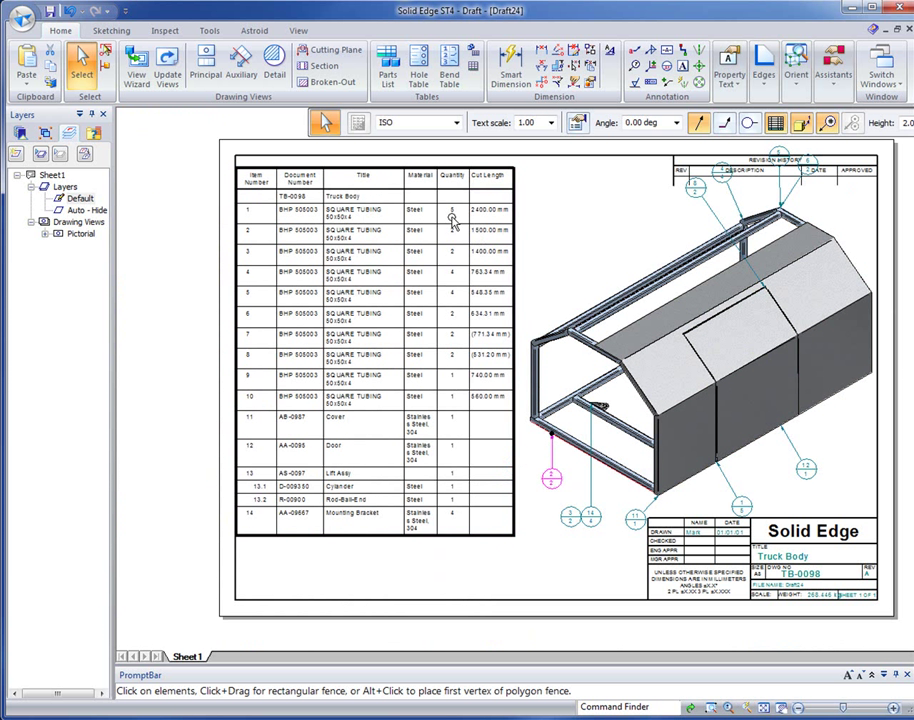
Save the draft as Basic Layout.dft, updating the title block's file name and date
left_click(413, 573)
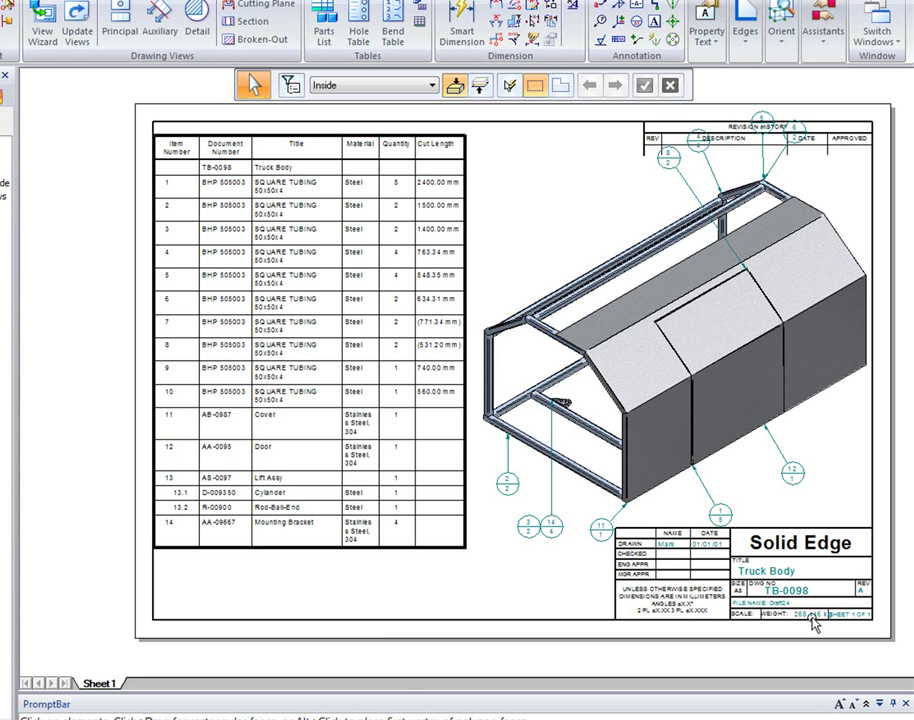
scroll(806, 622, "up", 5)
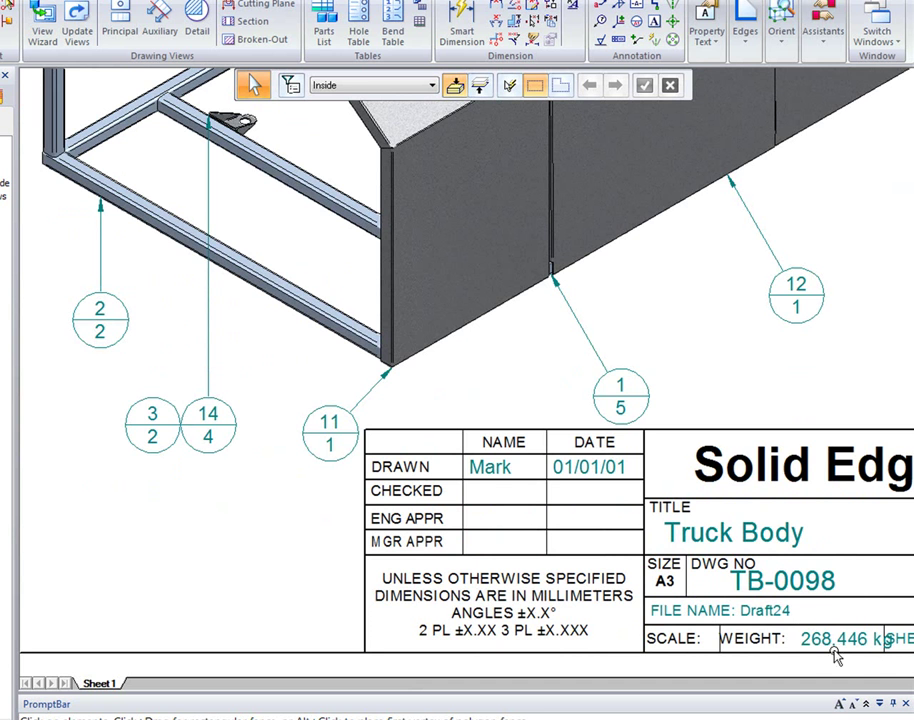
scroll(640, 552, "down", 5)
scroll(658, 549, "up", 5)
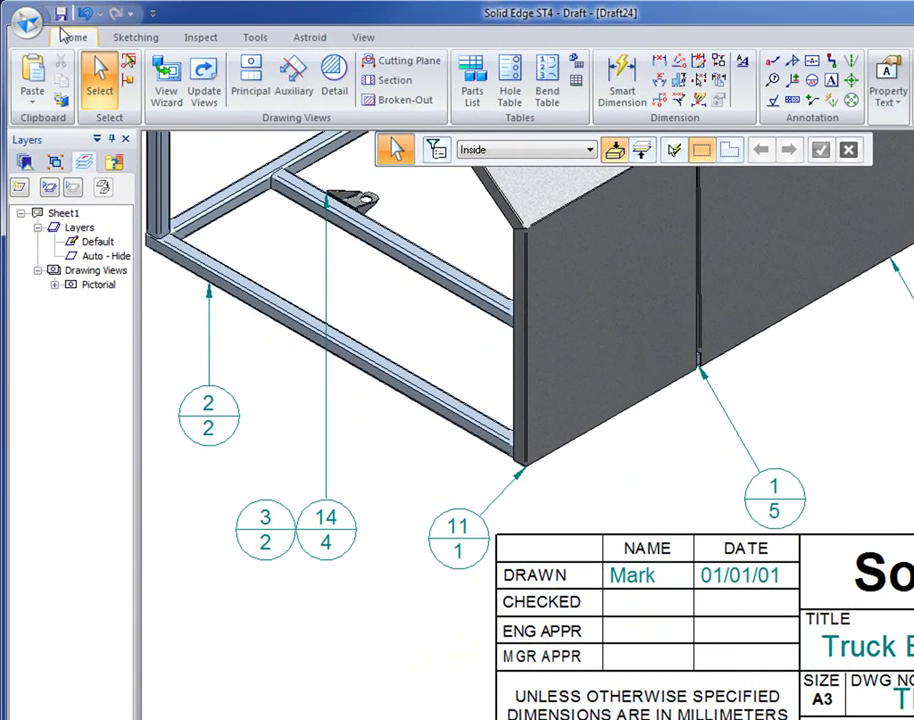
left_click(60, 13)
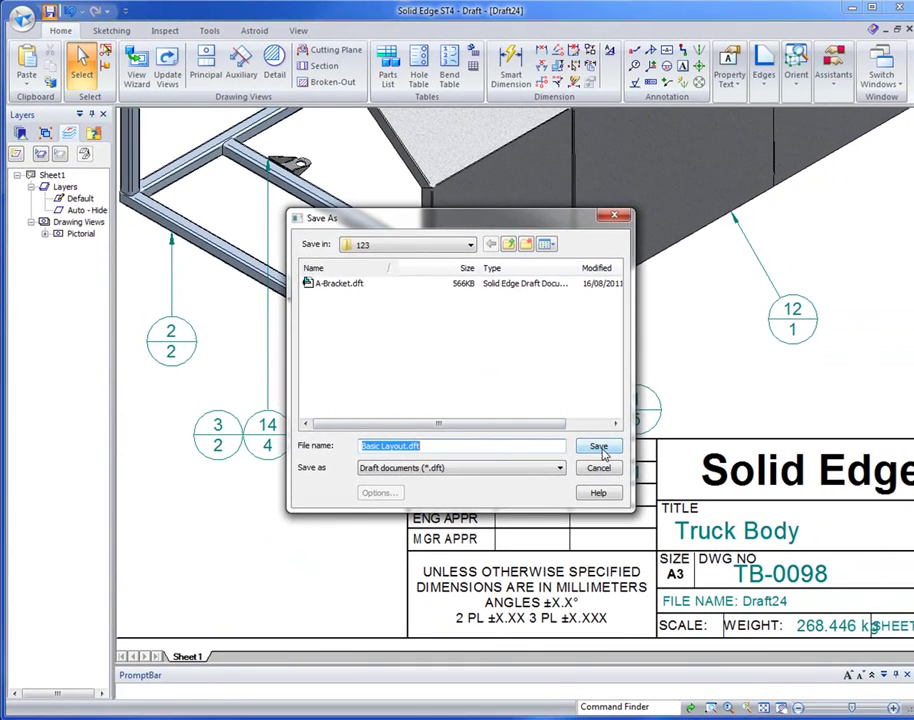
left_click(672, 500)
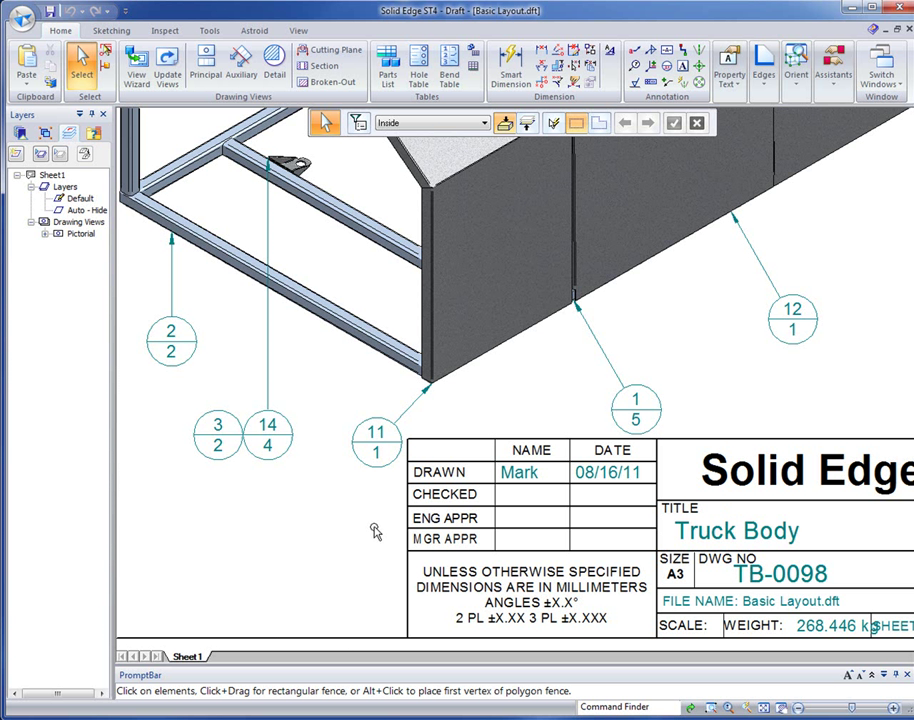
key("ctrl+shift+a")
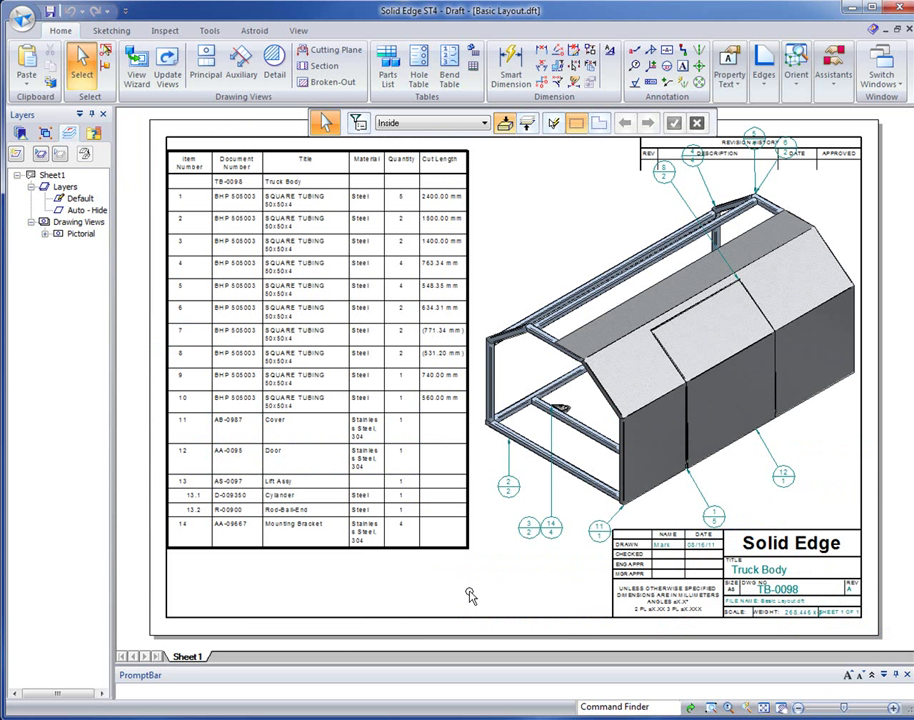